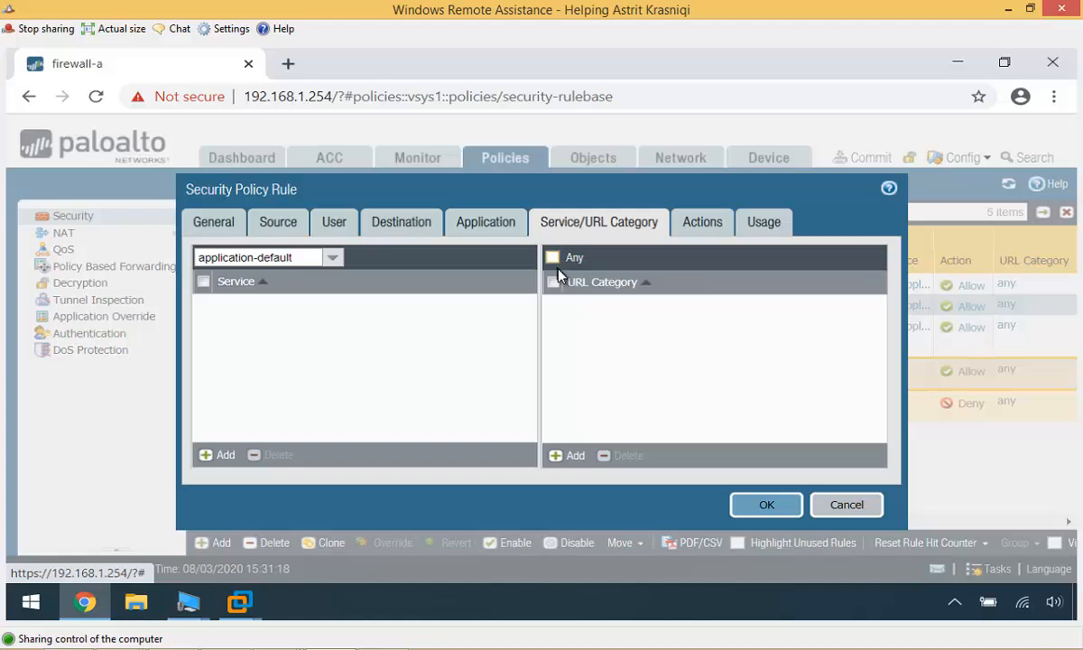
- Review the in-to-out rule's URL category setting and URL Filtering profile options, and close the rule without saving
click(552, 257)
click(707, 232)
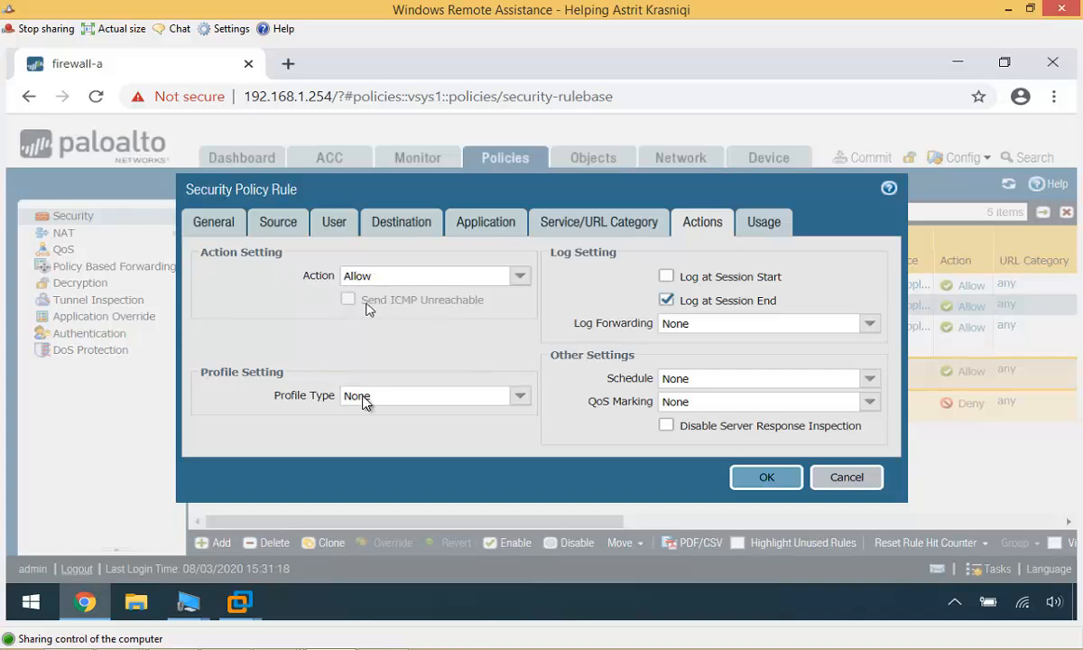
click(515, 400)
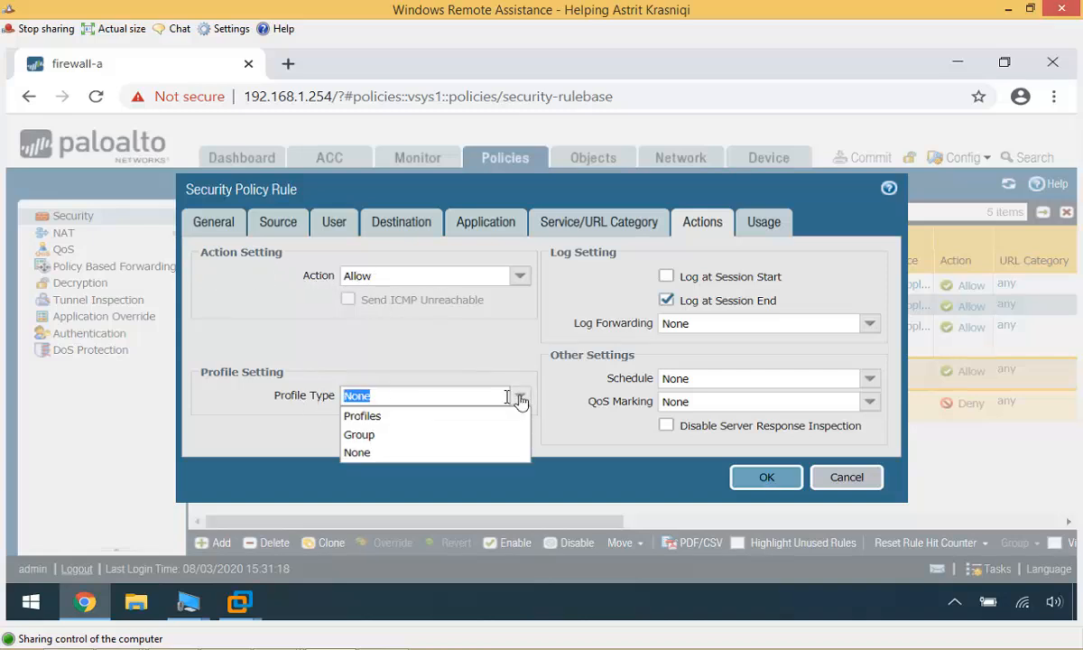
click(366, 418)
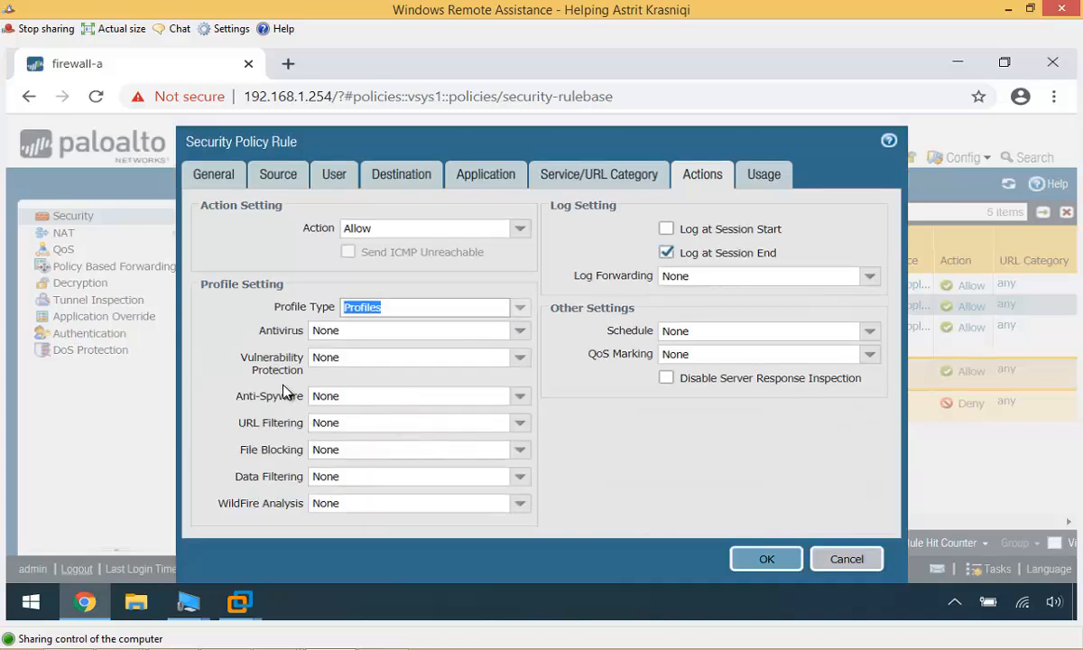
click(519, 425)
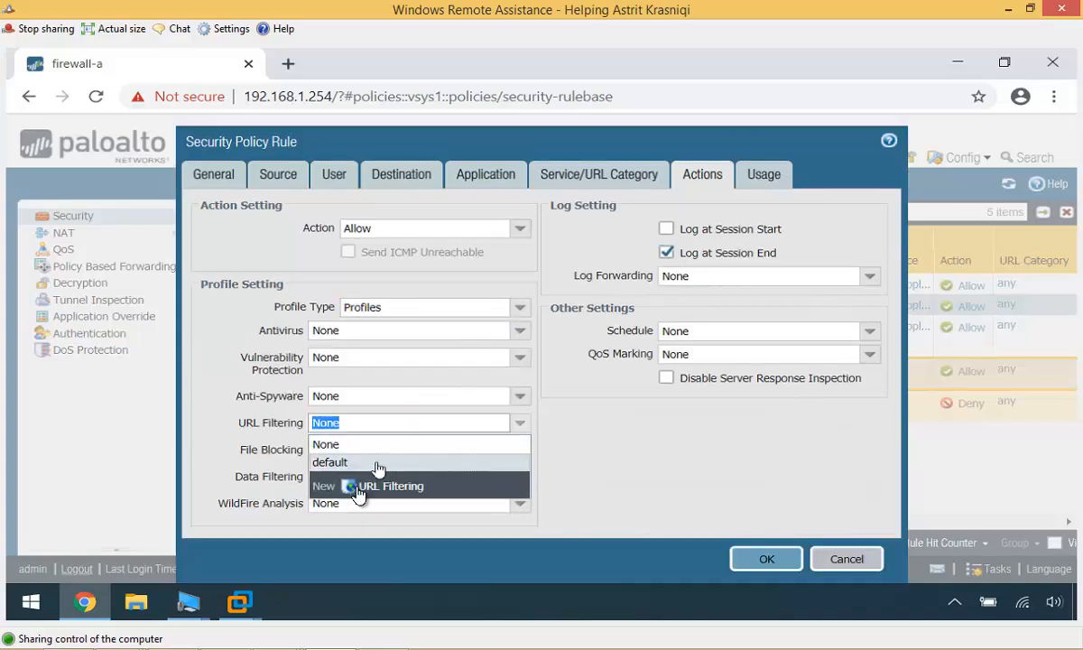
click(826, 562)
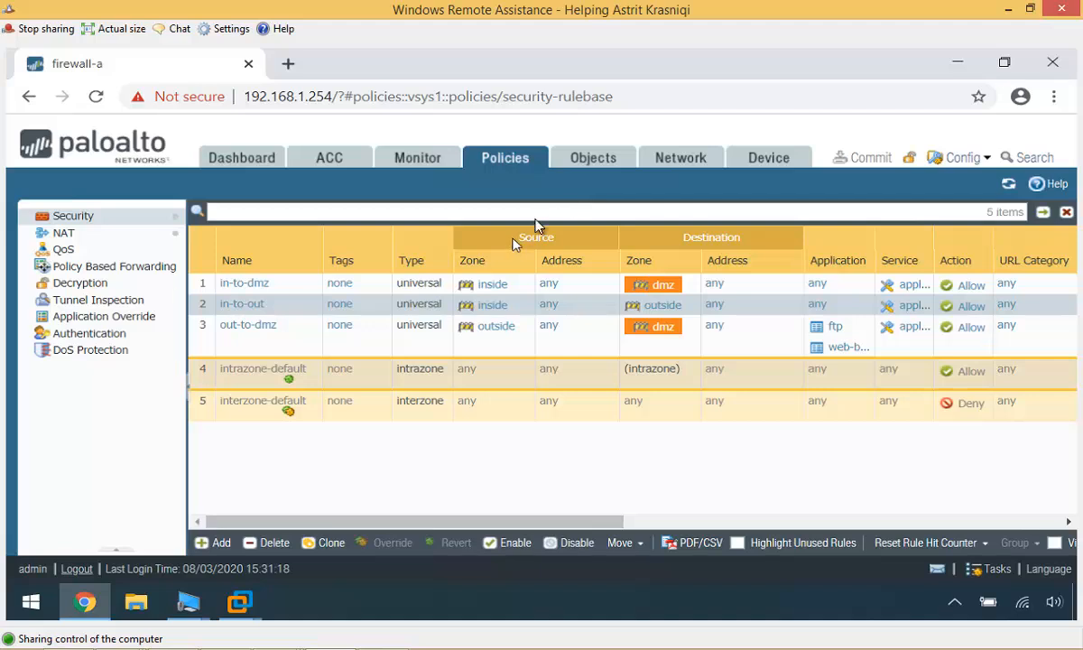
- Open the list of custom URL categories among the firewall's custom objects
click(592, 160)
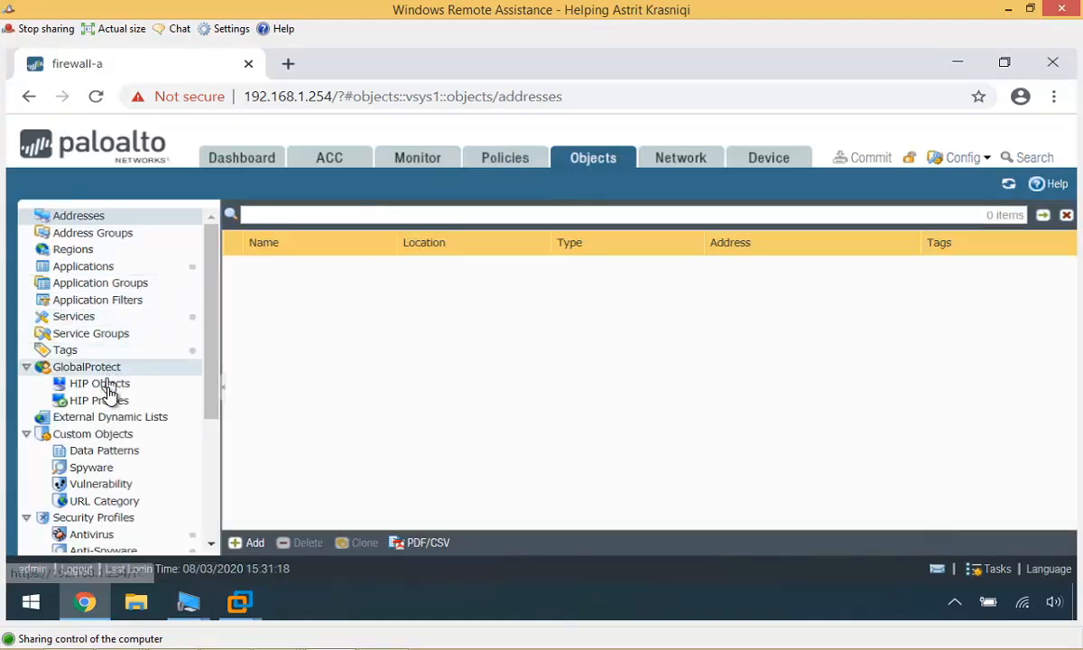
click(108, 436)
click(109, 438)
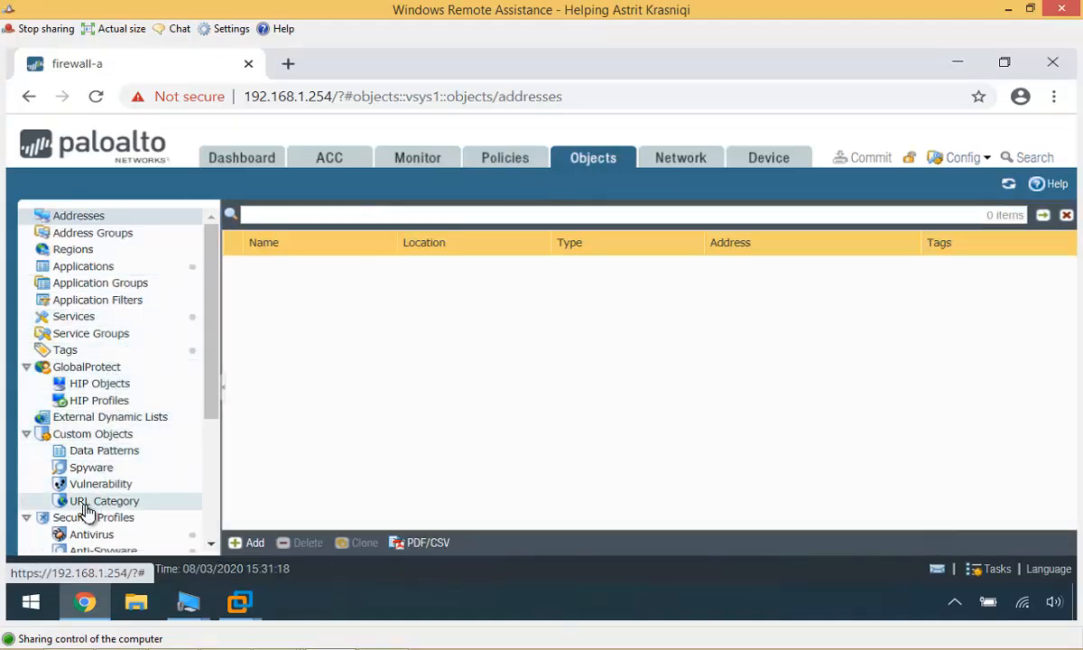
click(112, 504)
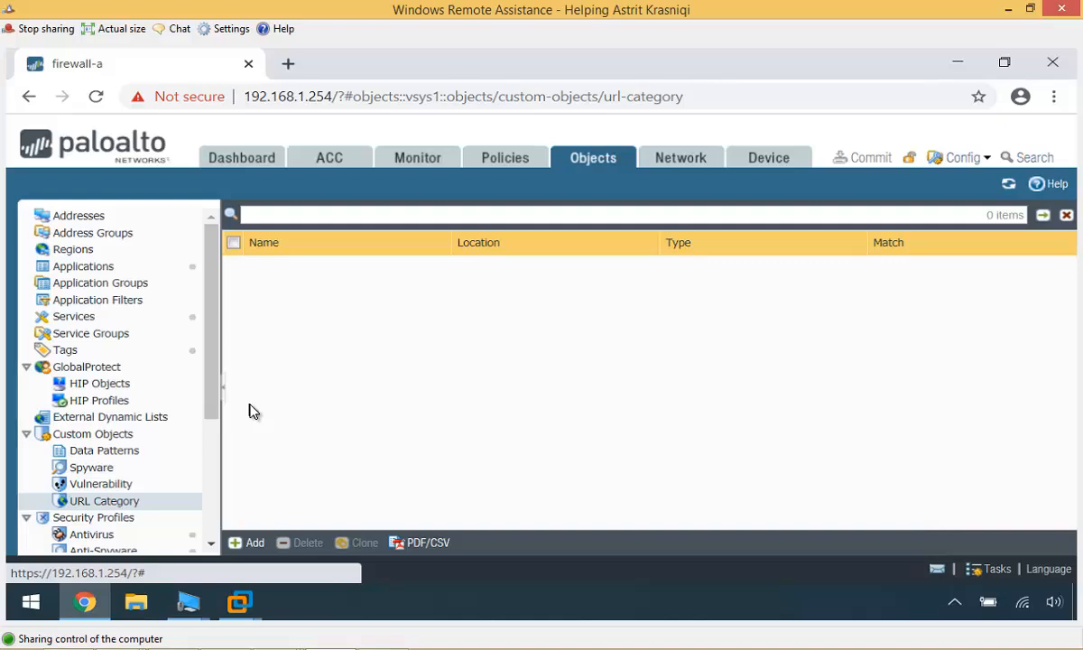
- Switch to the desktop and open the News_Sites text file in Notepad to examine its list of sites
click(960, 67)
double_click(49, 390)
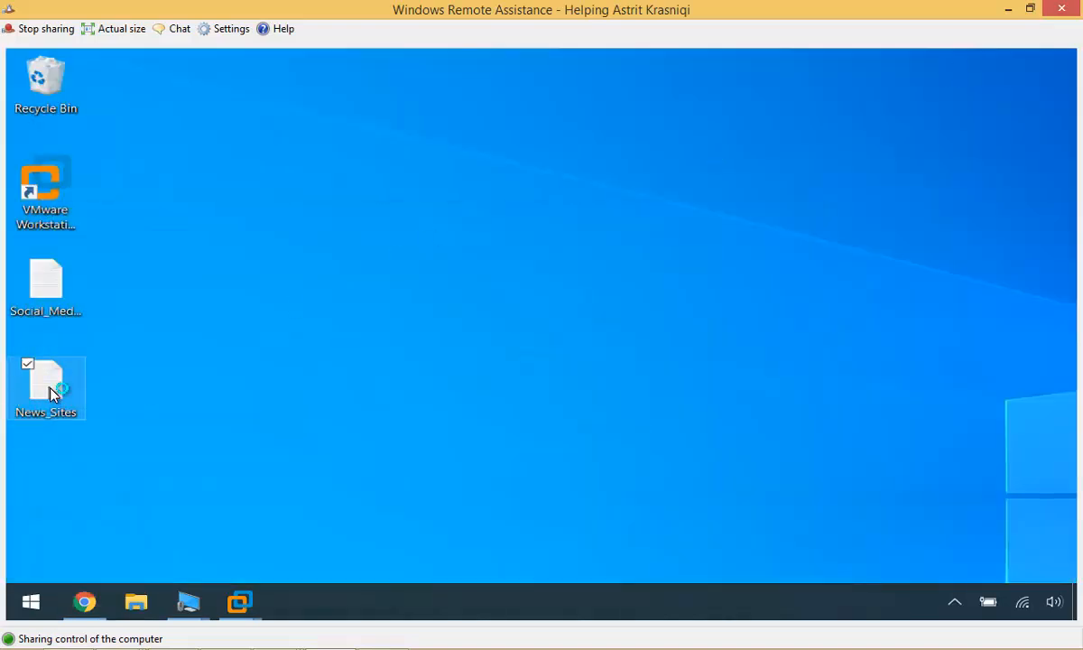
key(ctrl+a)
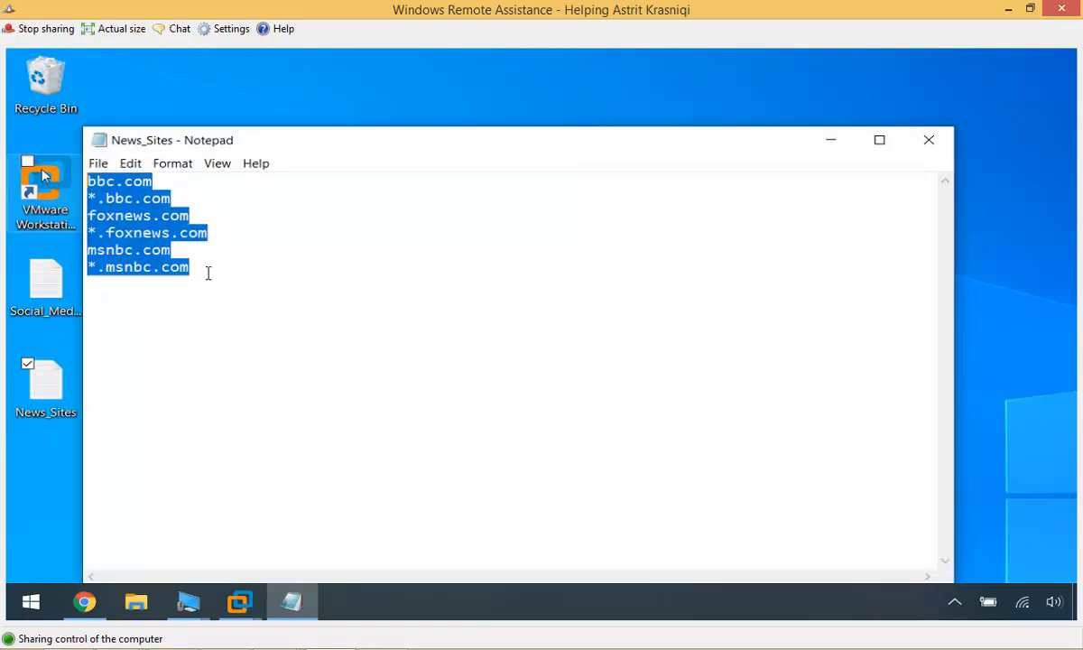
click(259, 305)
drag(284, 324, 71, 165)
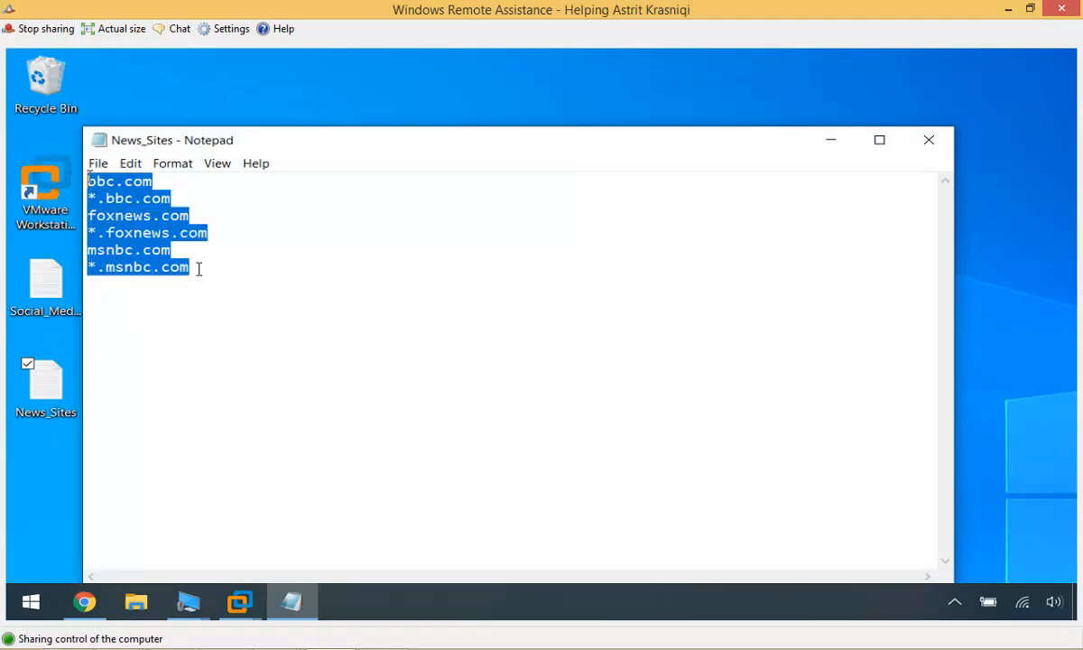
click(222, 327)
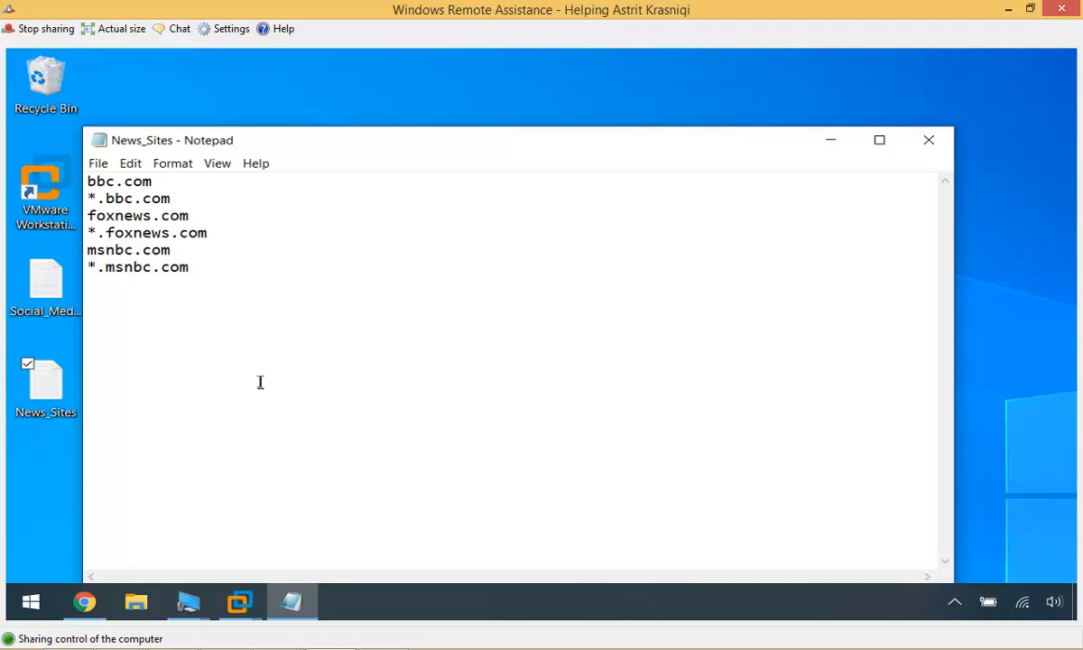
- Return to the browser and create a custom URL category named with the administrator's first name followed by _Custom_URL_cat
click(85, 602)
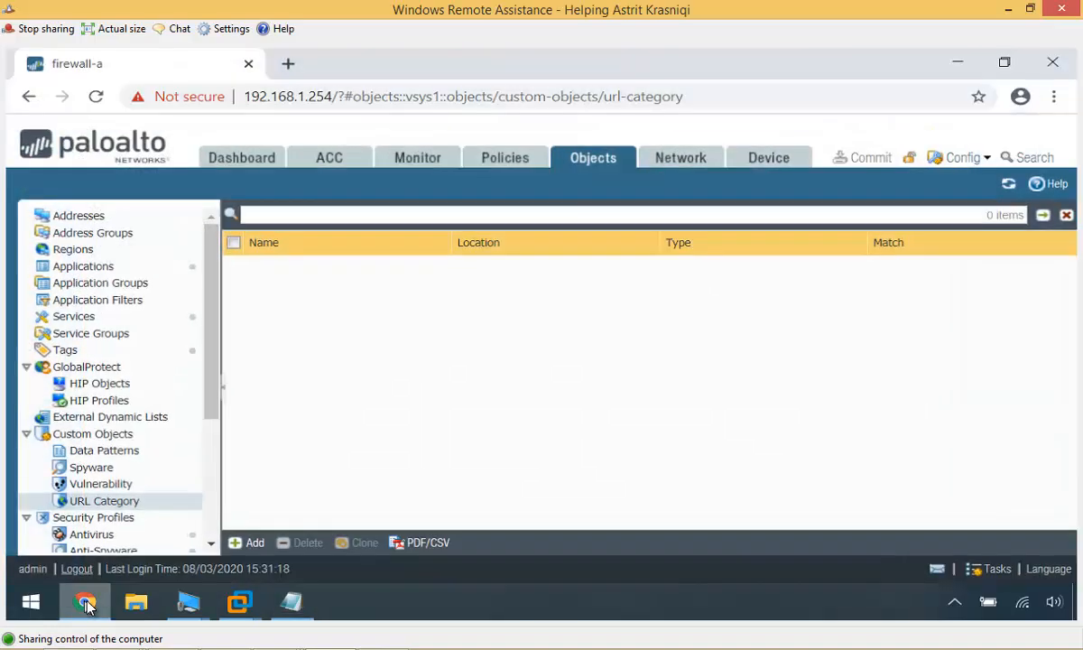
click(253, 542)
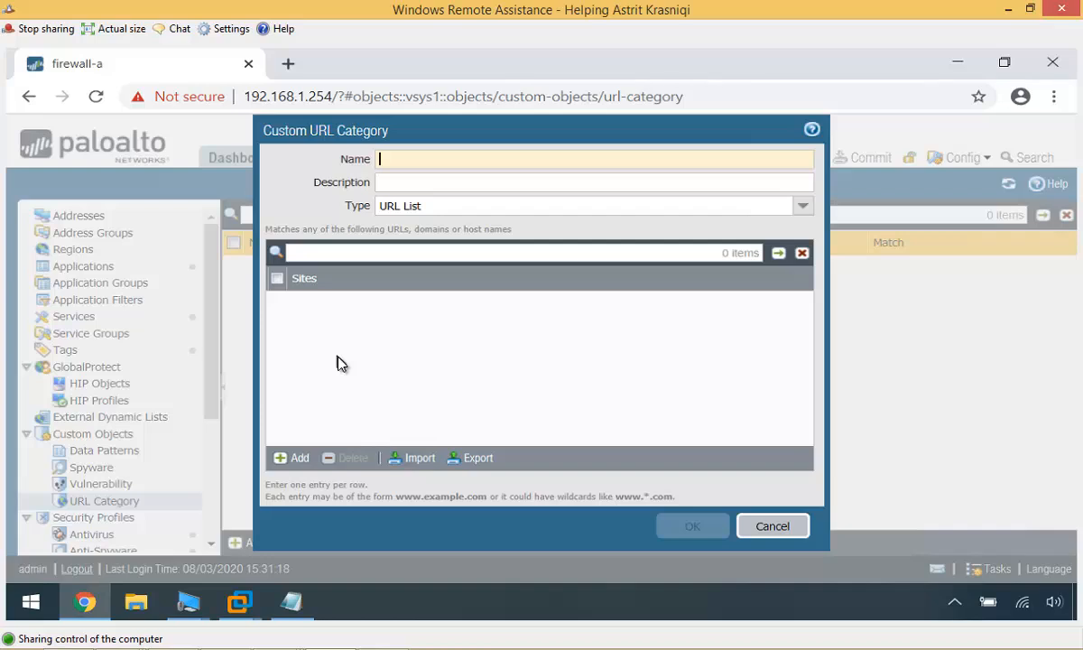
text(Astrit_Custom_URL_cat)
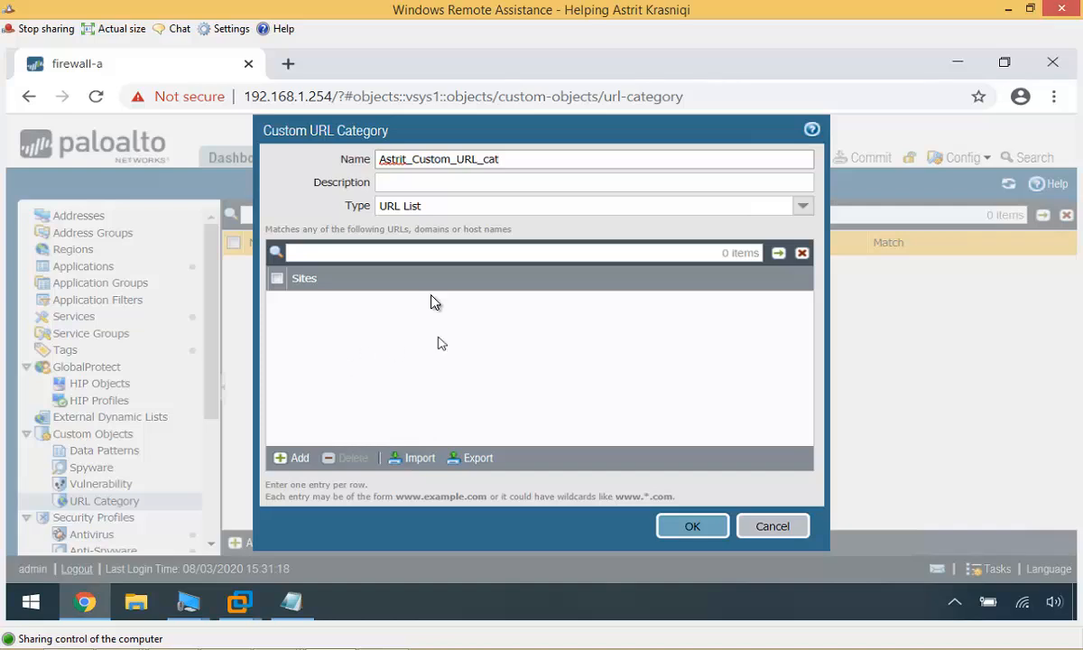
click(426, 184)
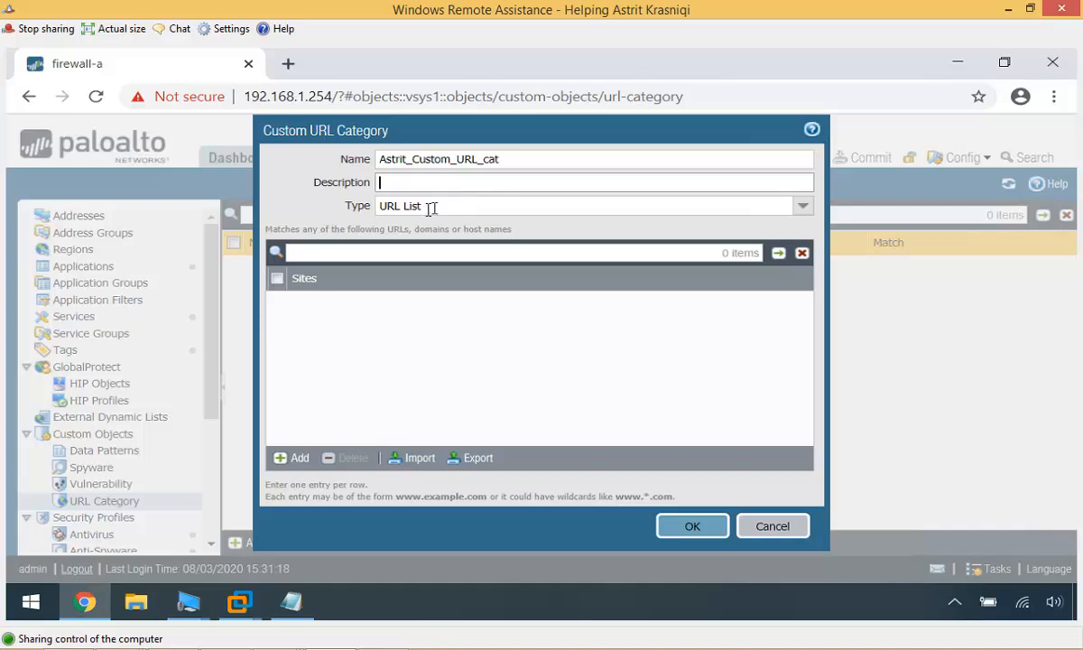
click(802, 208)
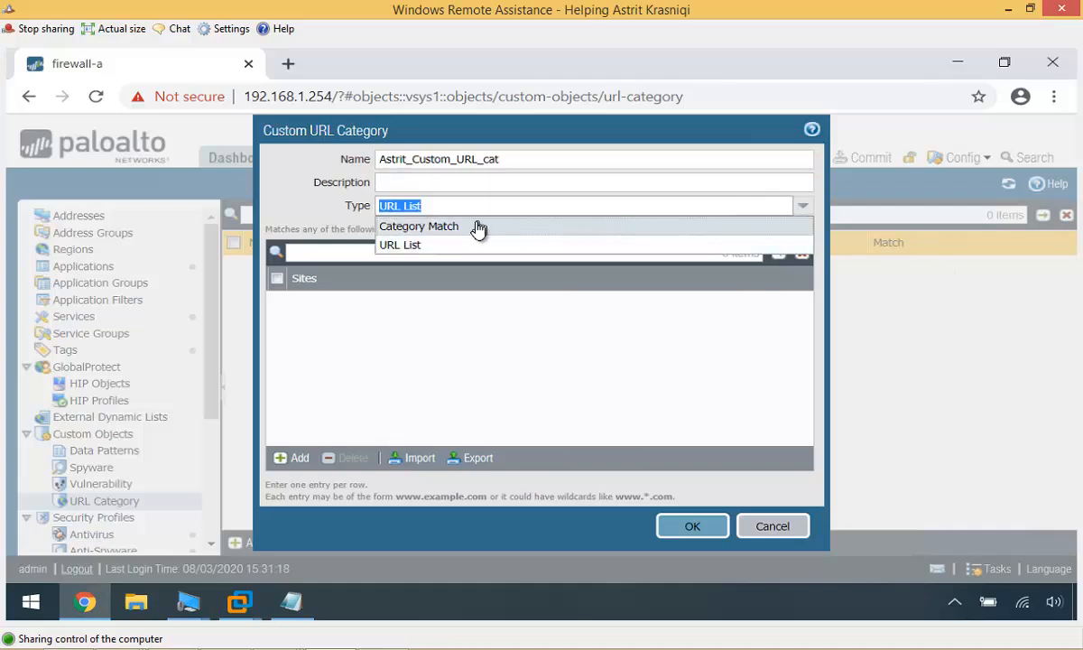
click(477, 226)
click(300, 458)
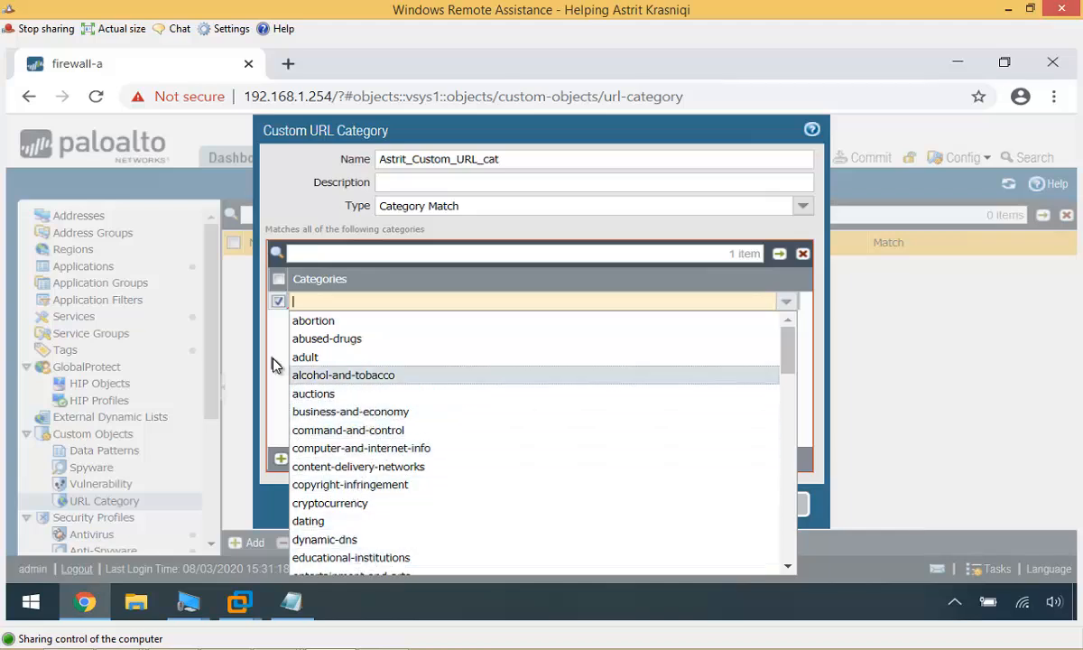
click(341, 348)
click(800, 208)
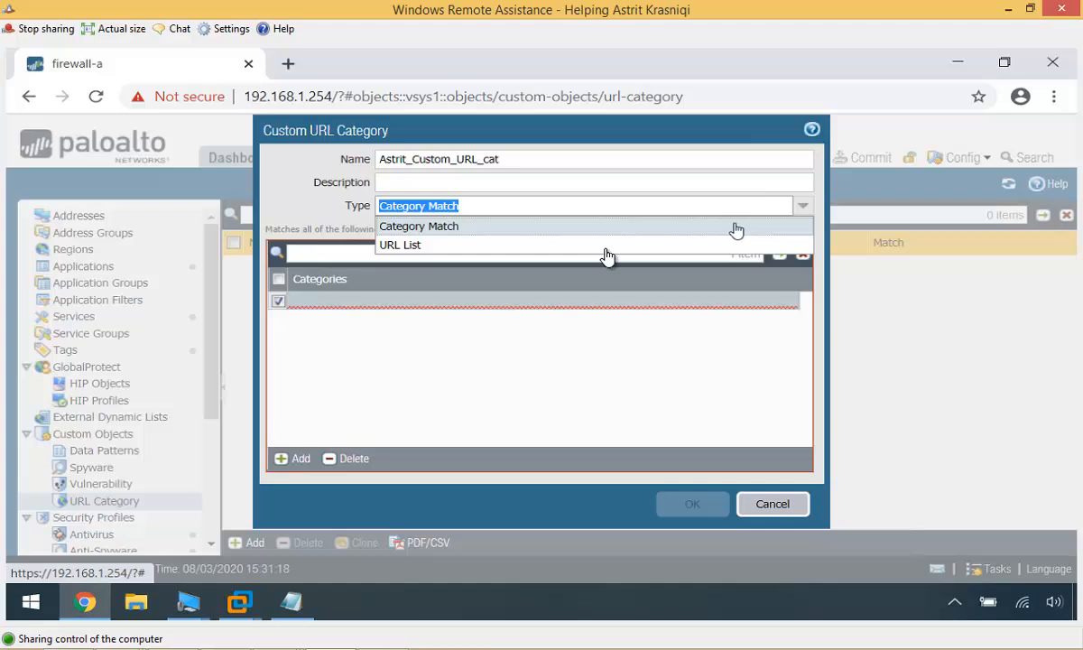
click(448, 245)
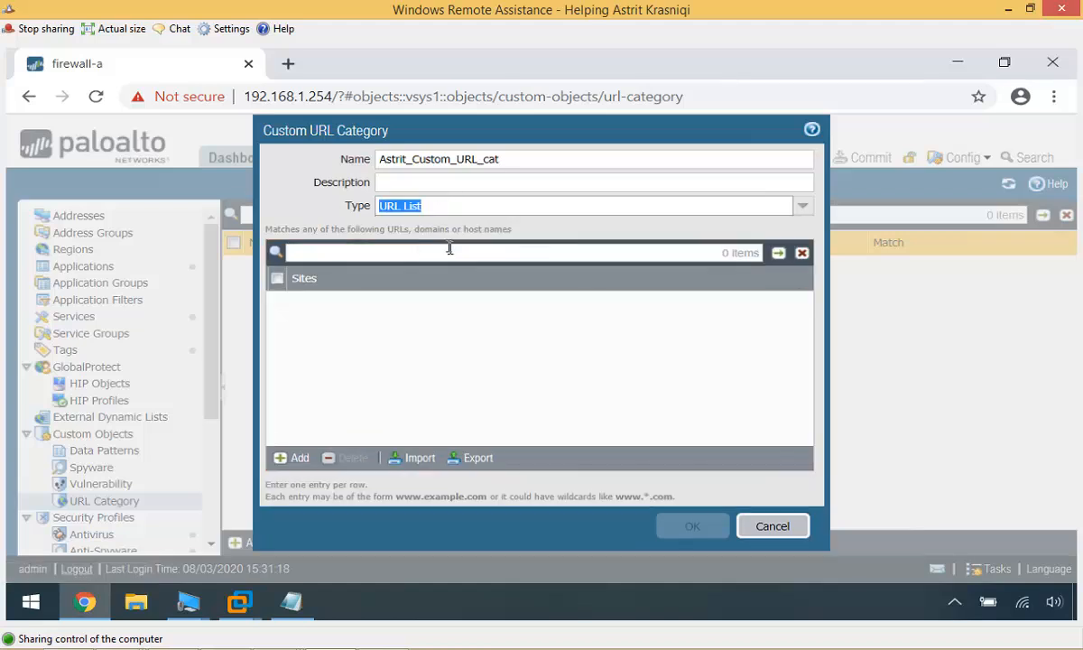
- Import the News_Sites file from the Desktop as the category's site list and save the custom URL category
click(293, 460)
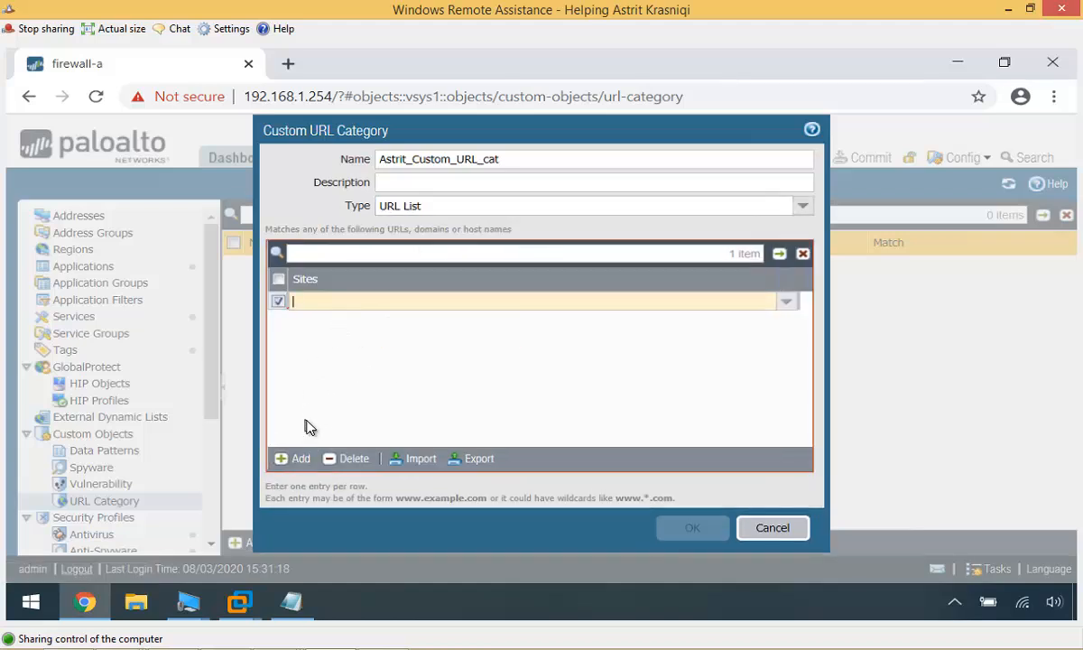
click(417, 471)
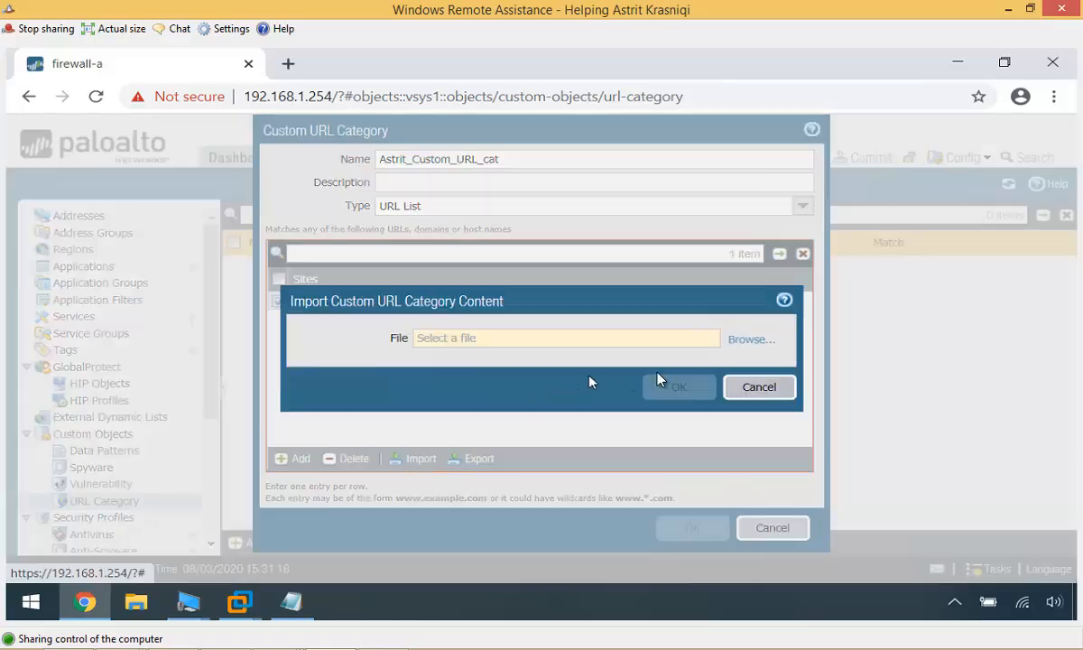
click(749, 341)
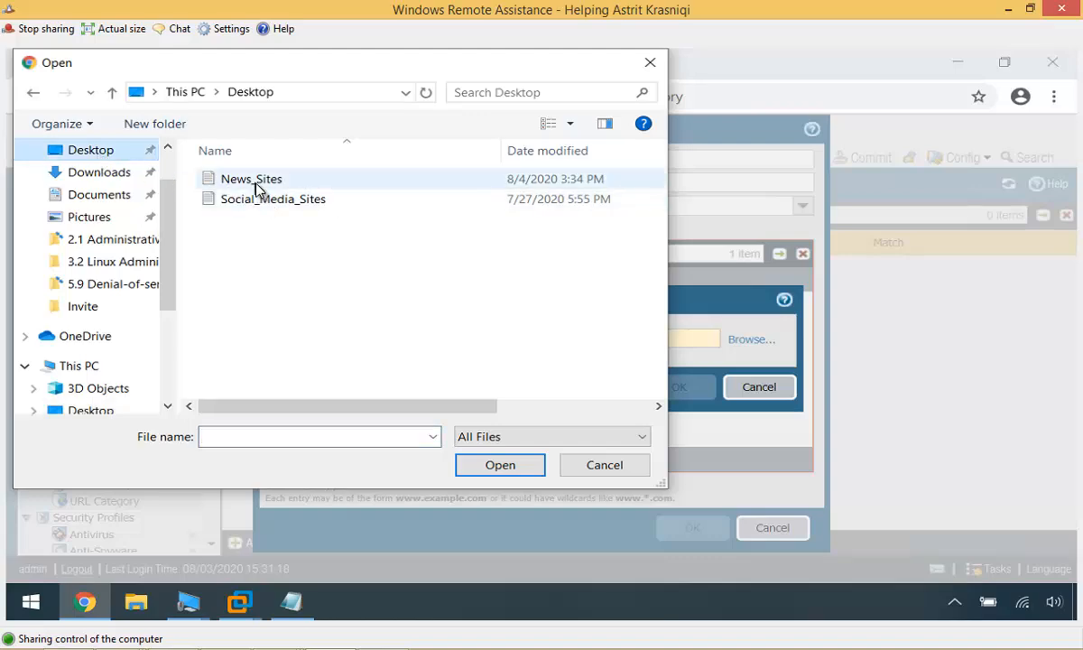
double_click(228, 181)
click(683, 387)
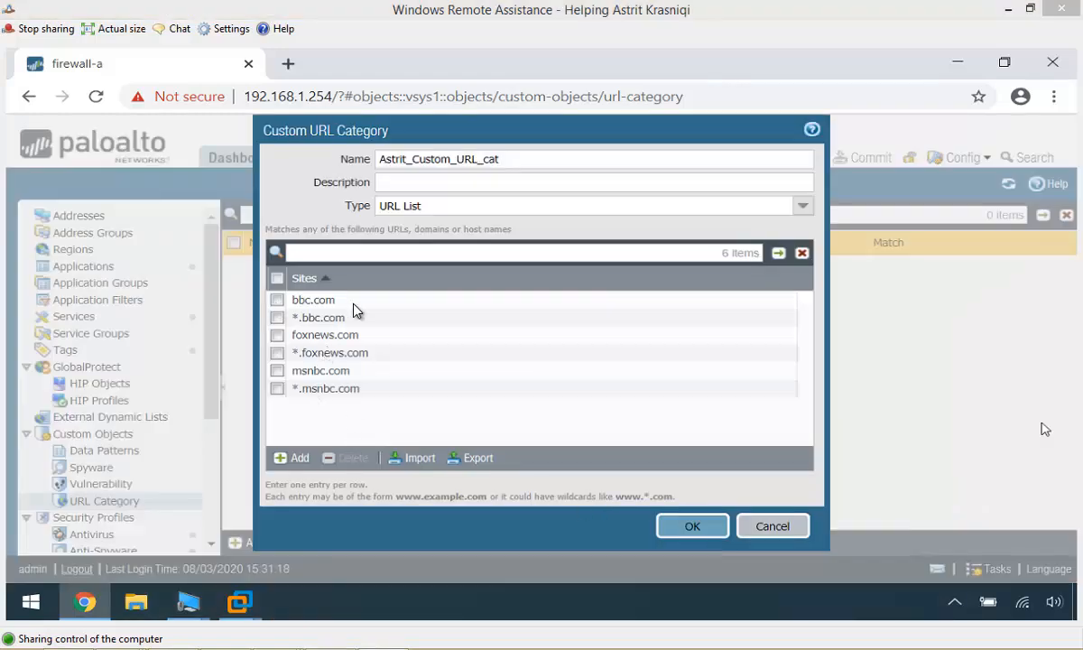
click(692, 525)
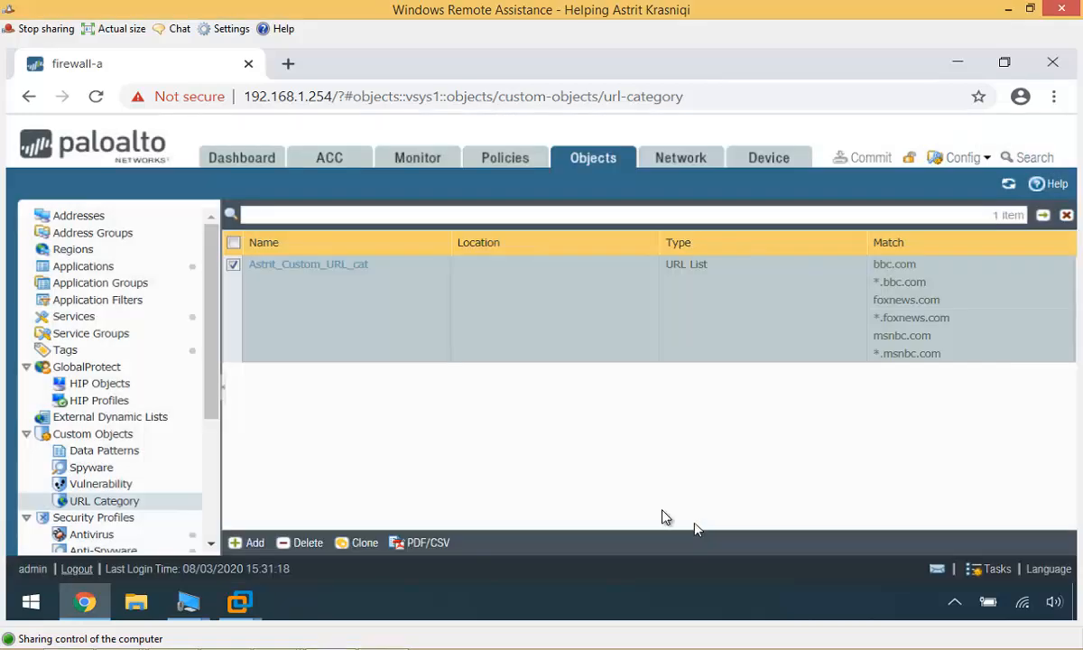
- Clone the in-to-out security policy rule and place the copy before the original in-to-out rule
click(506, 158)
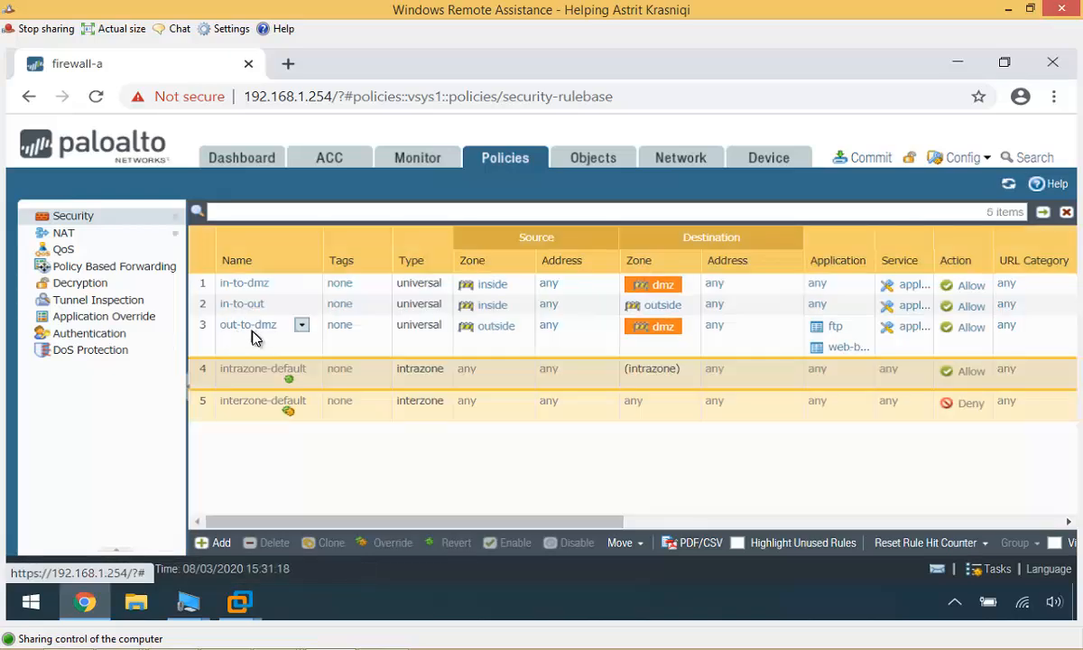
click(201, 309)
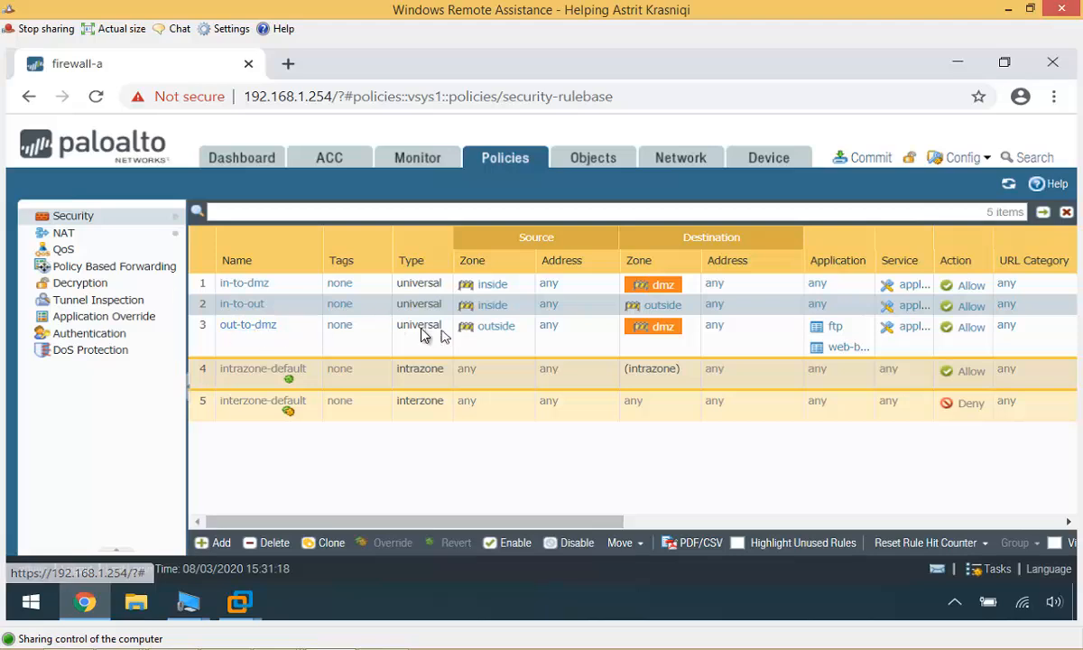
click(330, 542)
click(496, 399)
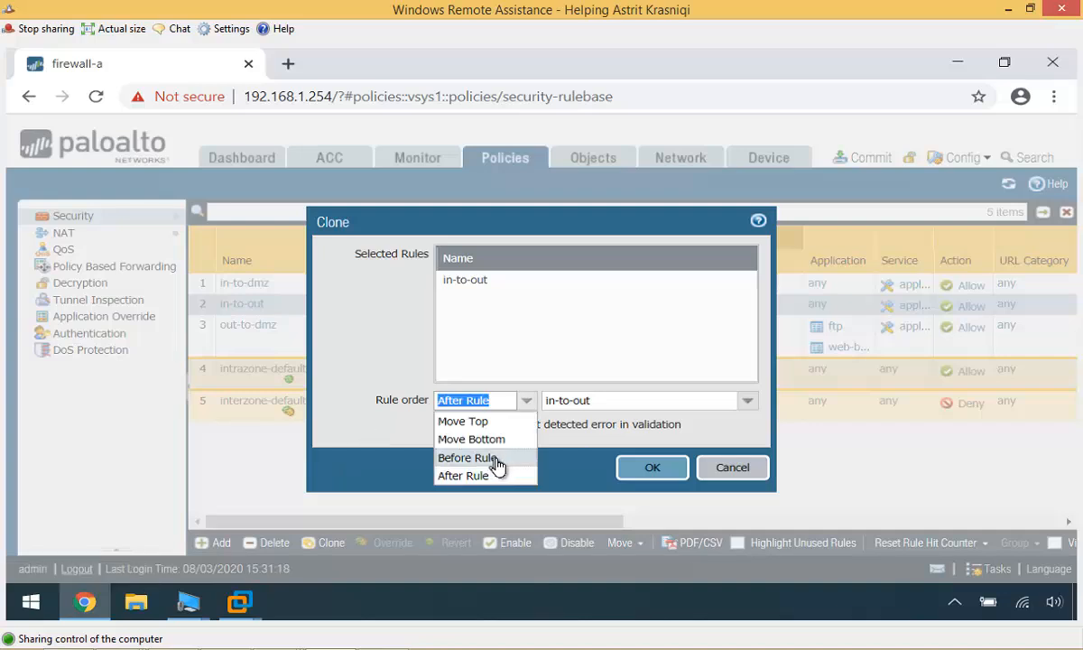
click(501, 458)
click(664, 486)
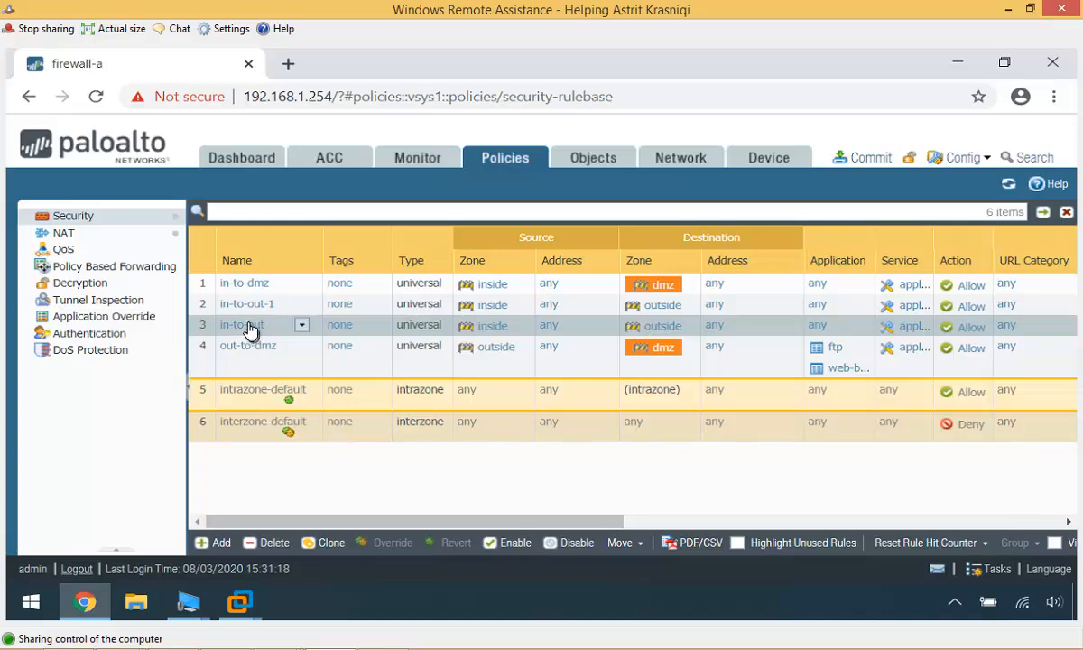
- Rename the cloned rule as in-to-out-CustURL and add the new custom URL category to its URL categories
click(250, 307)
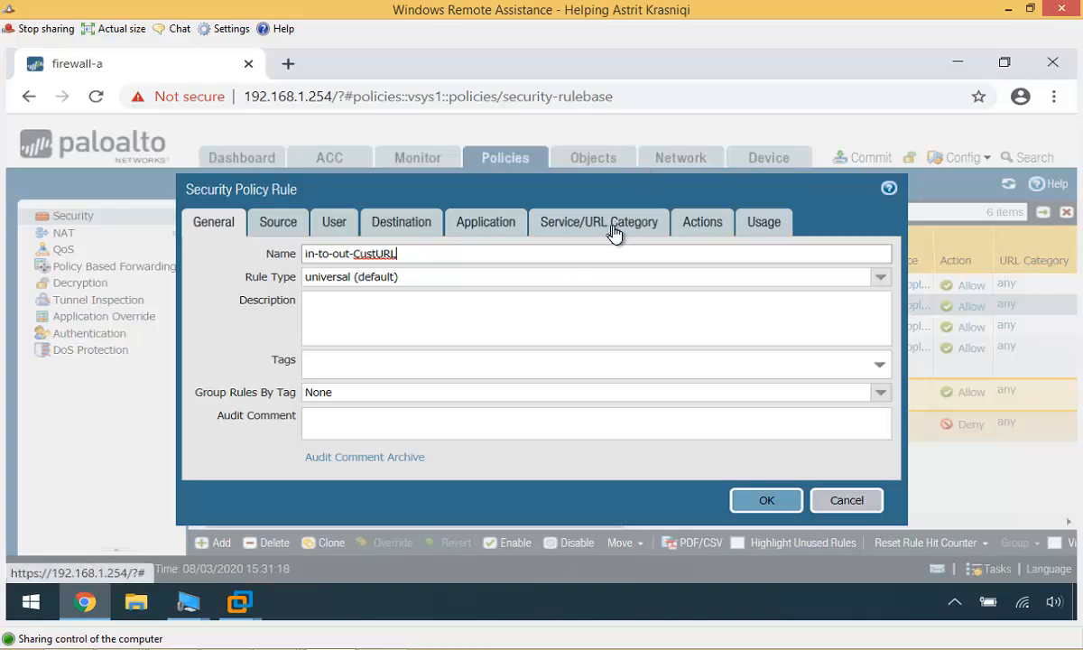
click(589, 231)
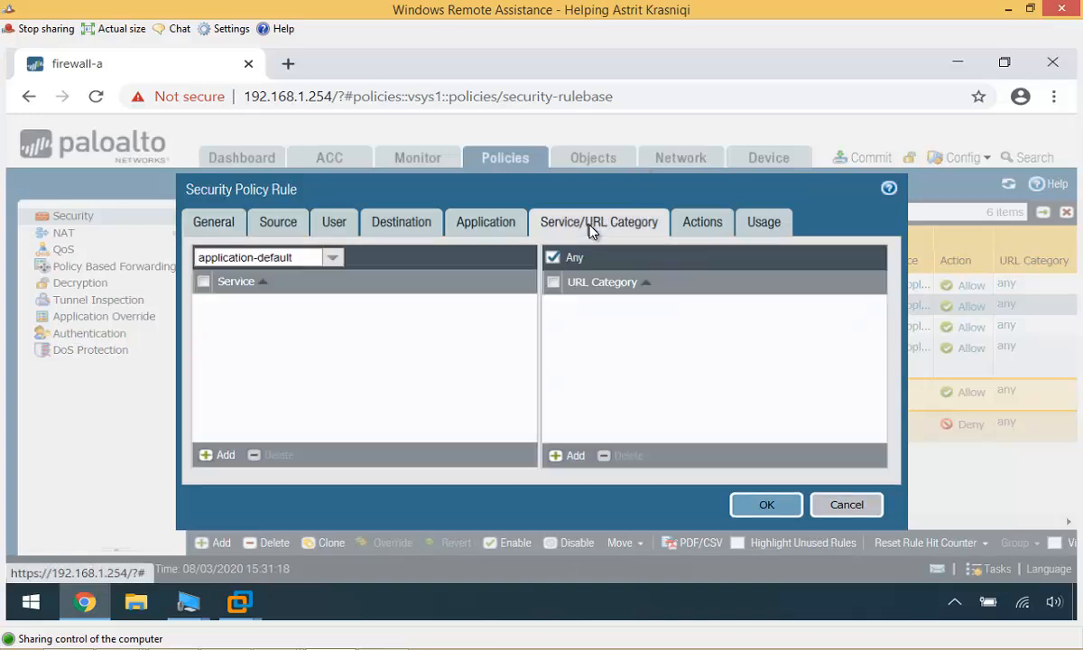
click(577, 461)
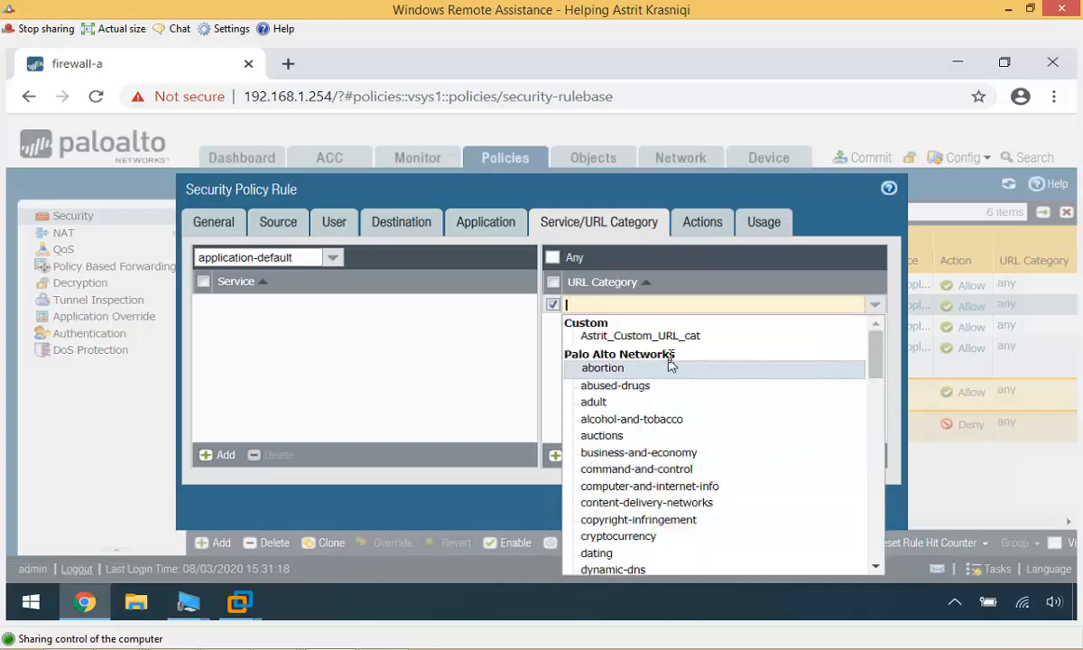
click(650, 338)
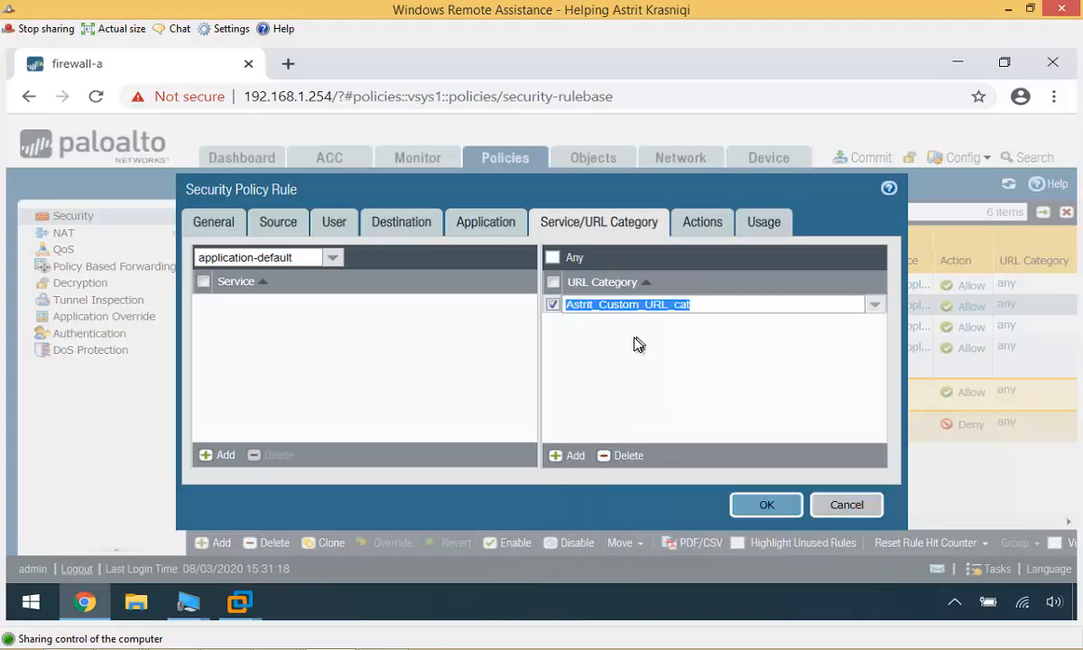
- Set the cloned rule's action to Reset both client and server and save the security policy rule
click(701, 222)
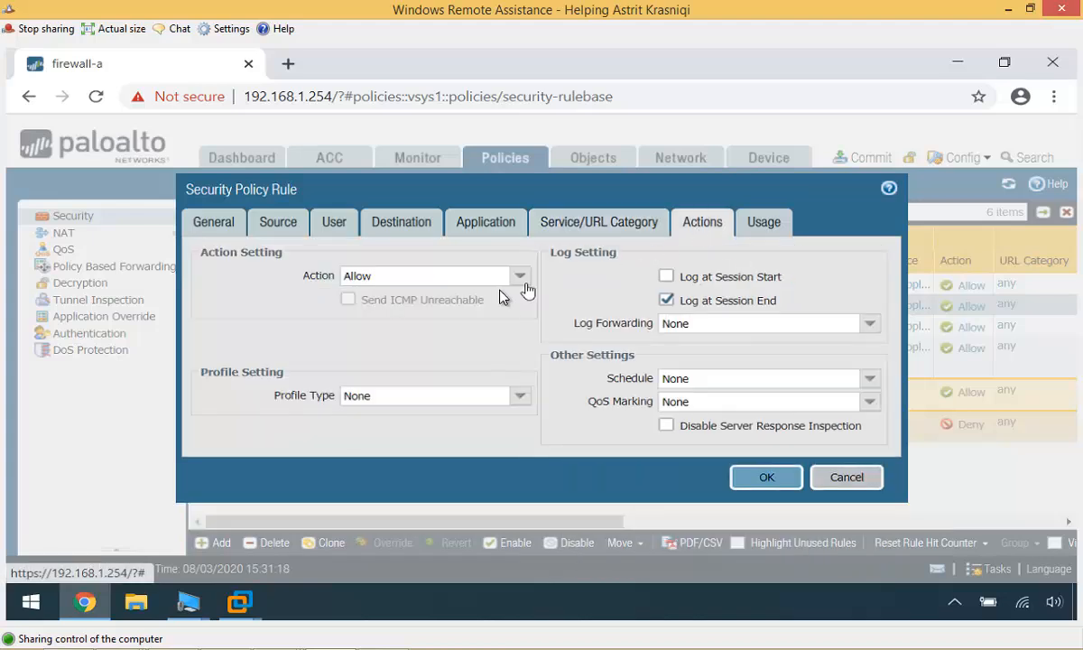
click(520, 278)
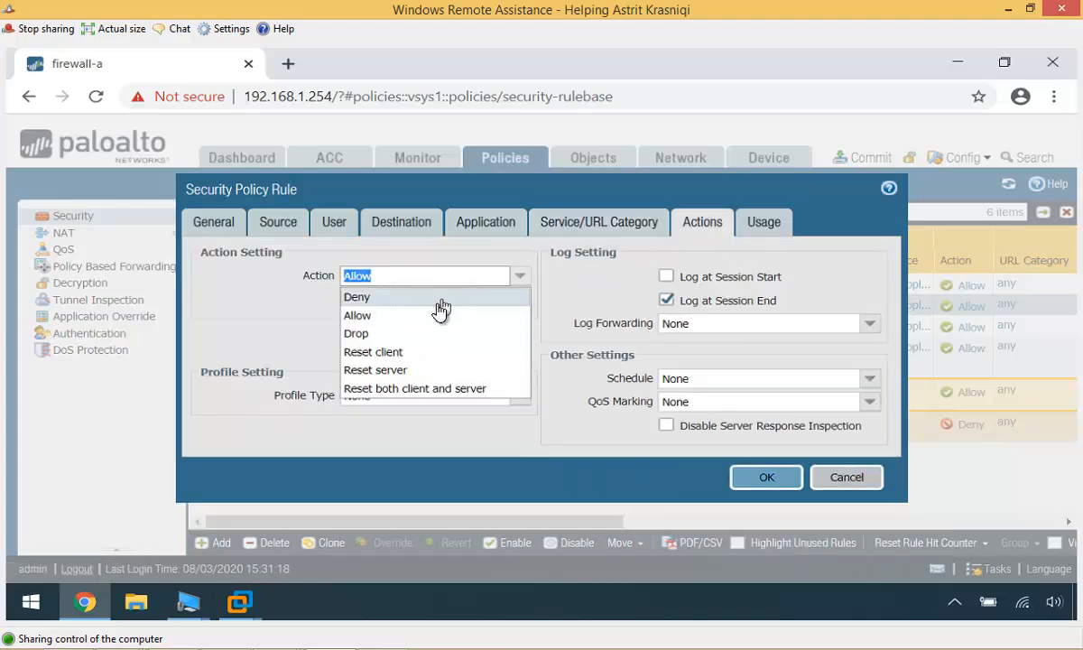
click(424, 388)
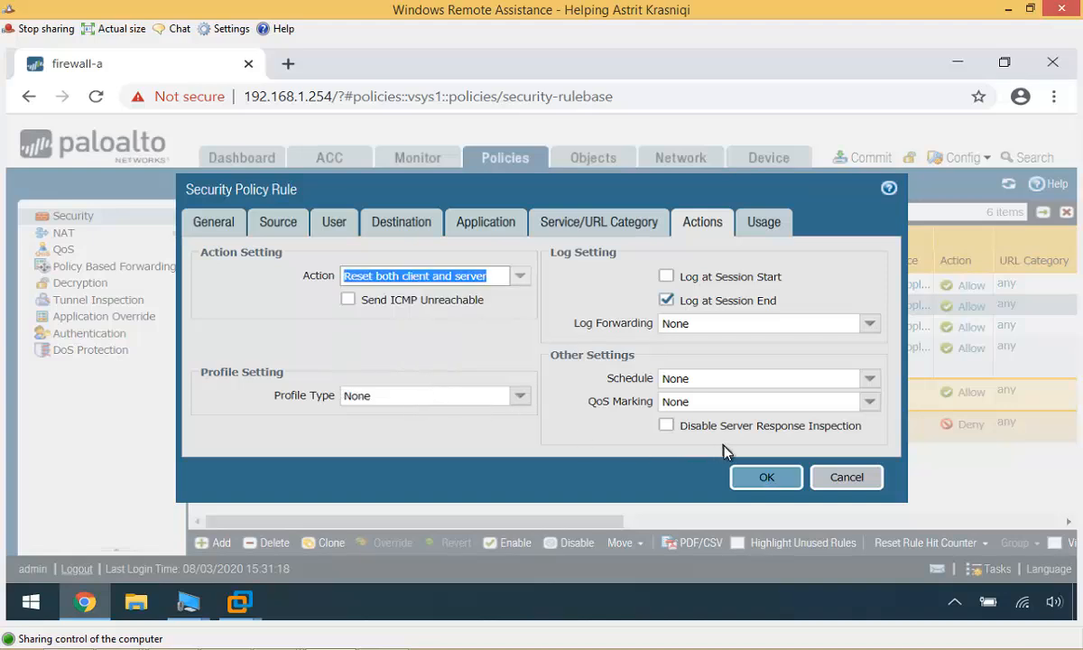
click(782, 485)
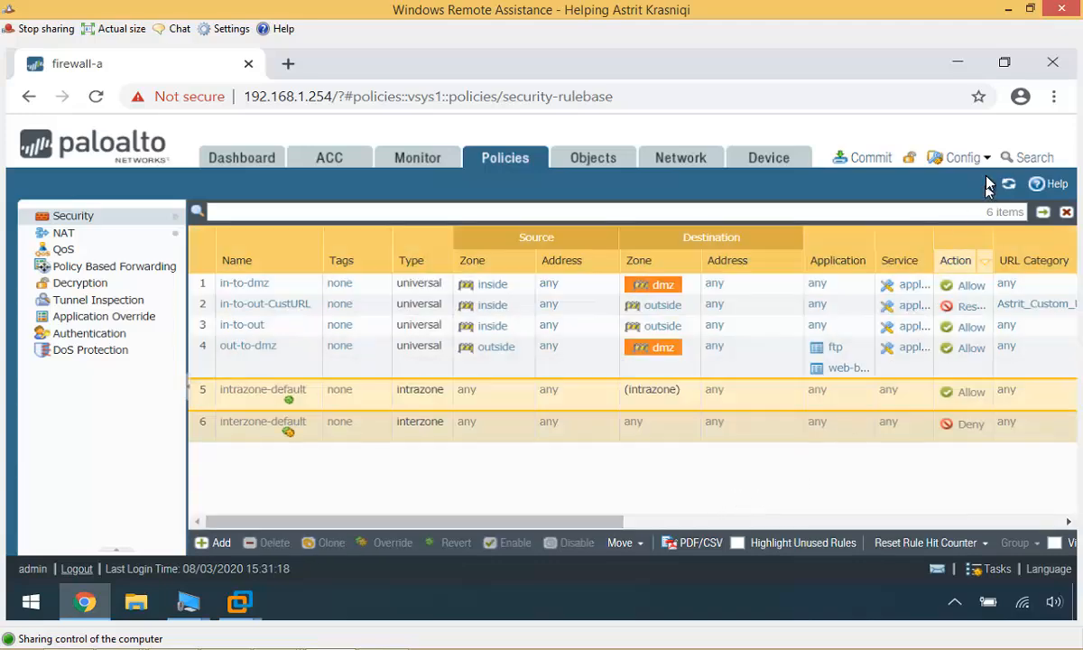
- Commit the configuration changes to the firewall and dismiss the commit status
click(868, 161)
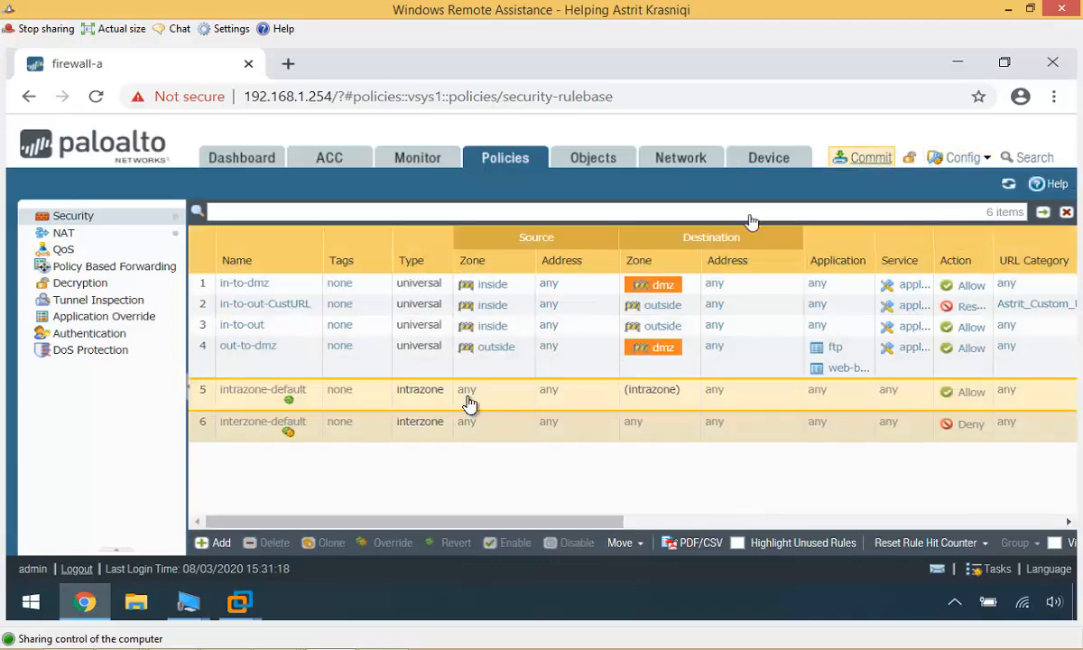
click(733, 562)
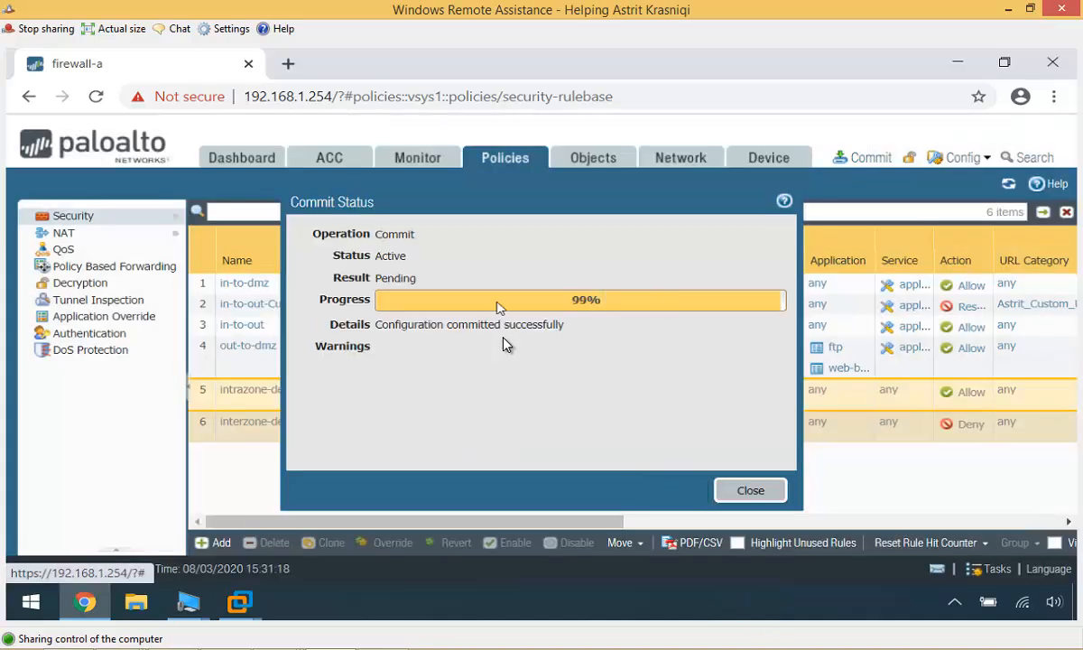
click(748, 492)
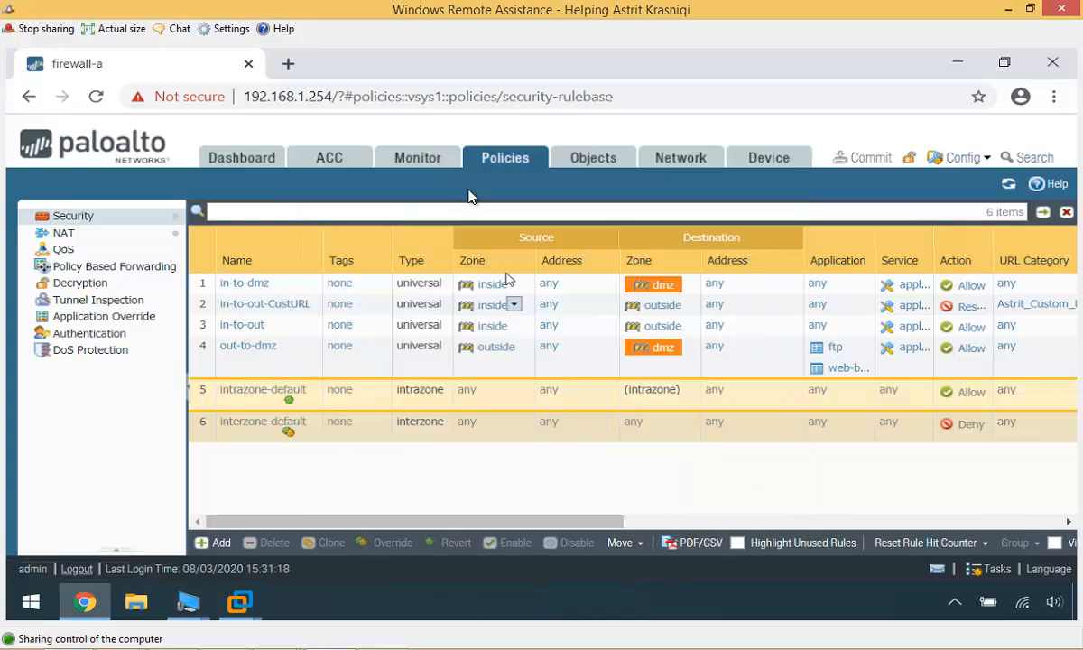
- Open the firewall's URL Filtering log and refresh its entries
click(411, 158)
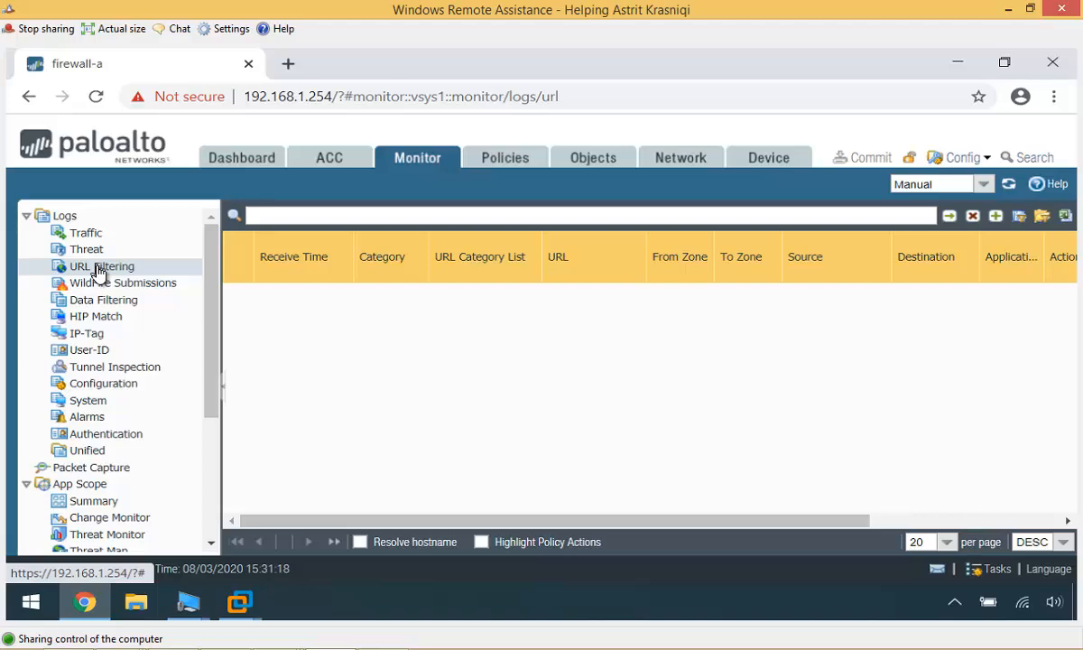
click(1009, 184)
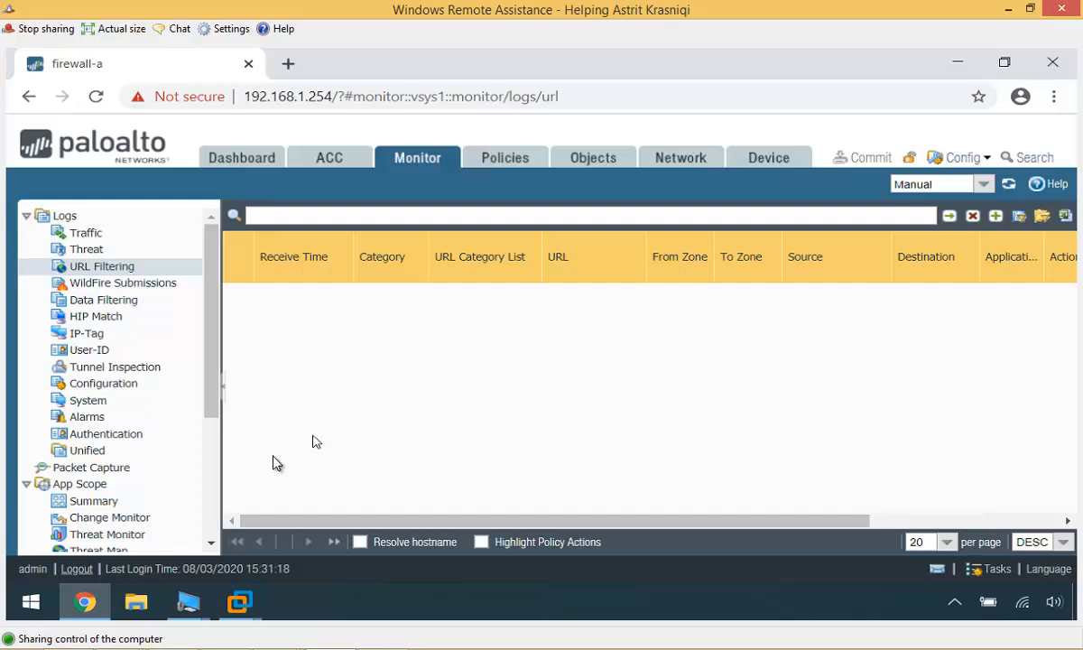
- Switch to the PC-A virtual machine in VMware Workstation and launch Google Chrome there
click(240, 601)
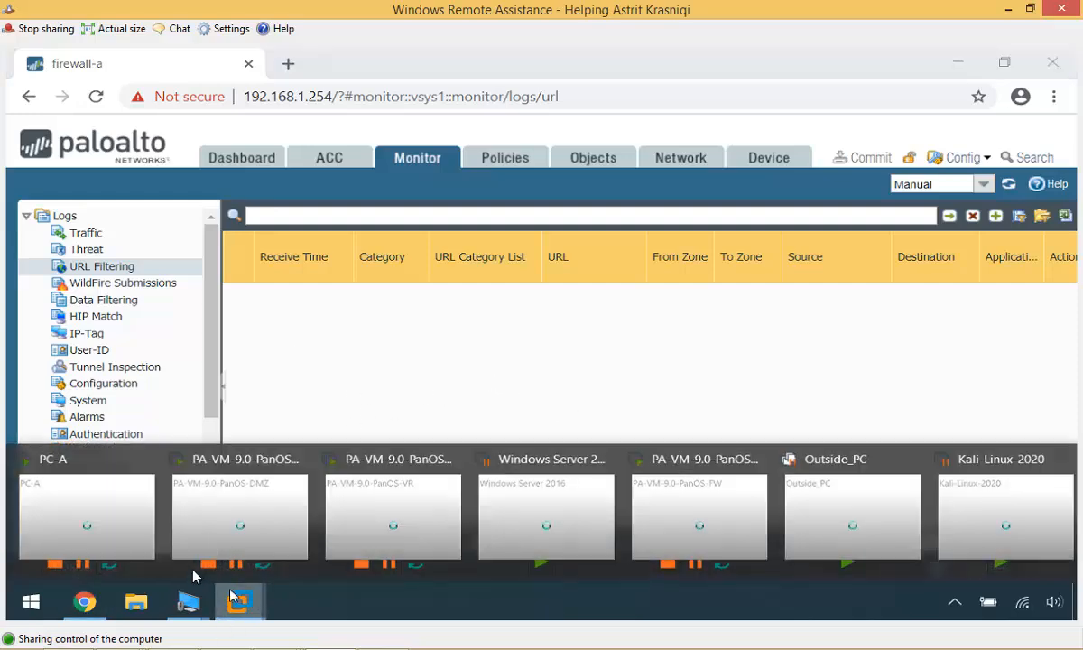
click(99, 525)
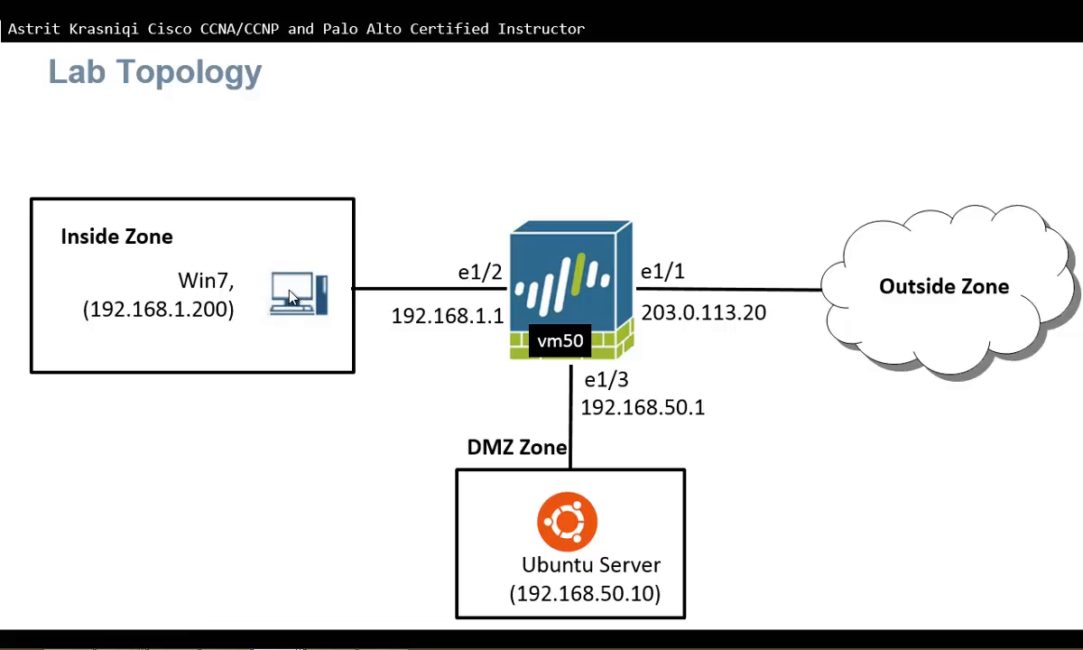
key(alt+Tab)
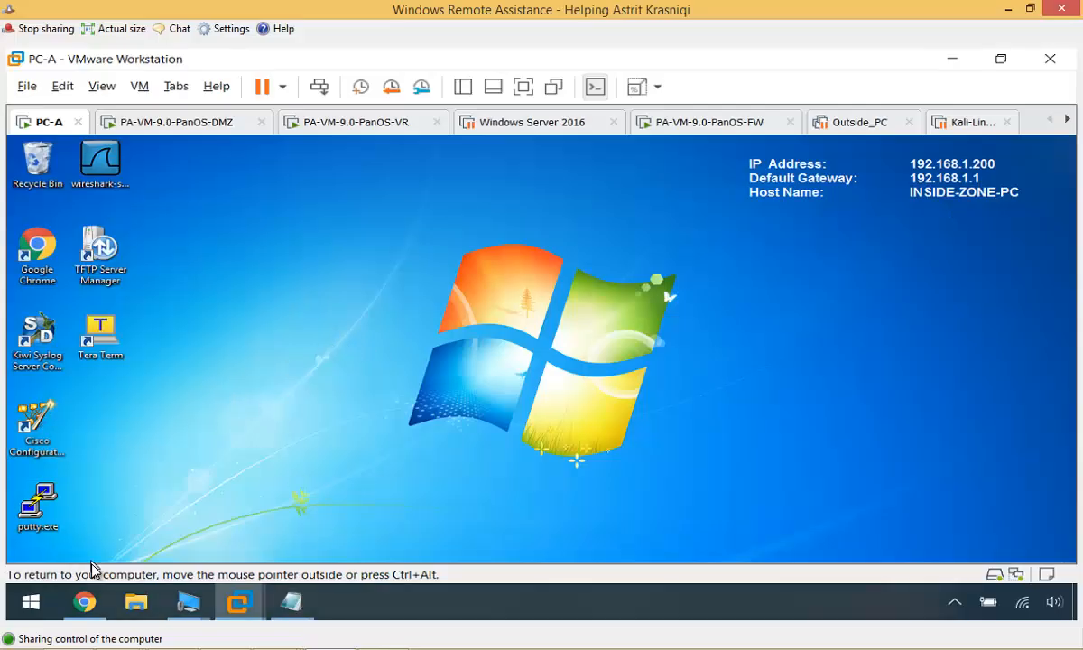
double_click(37, 249)
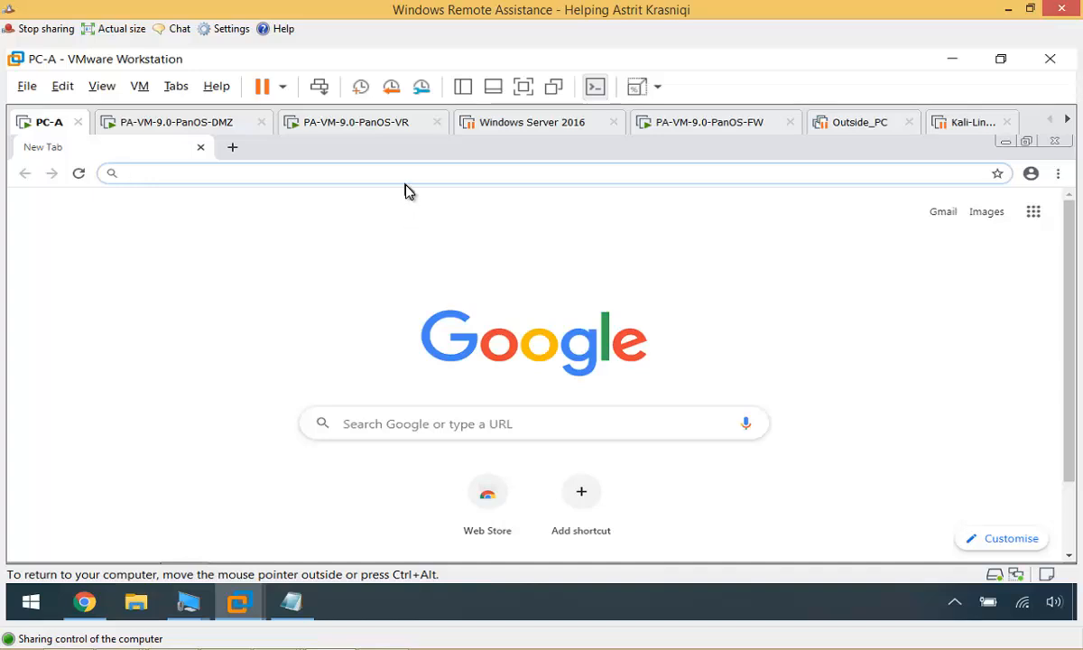
text(www.)
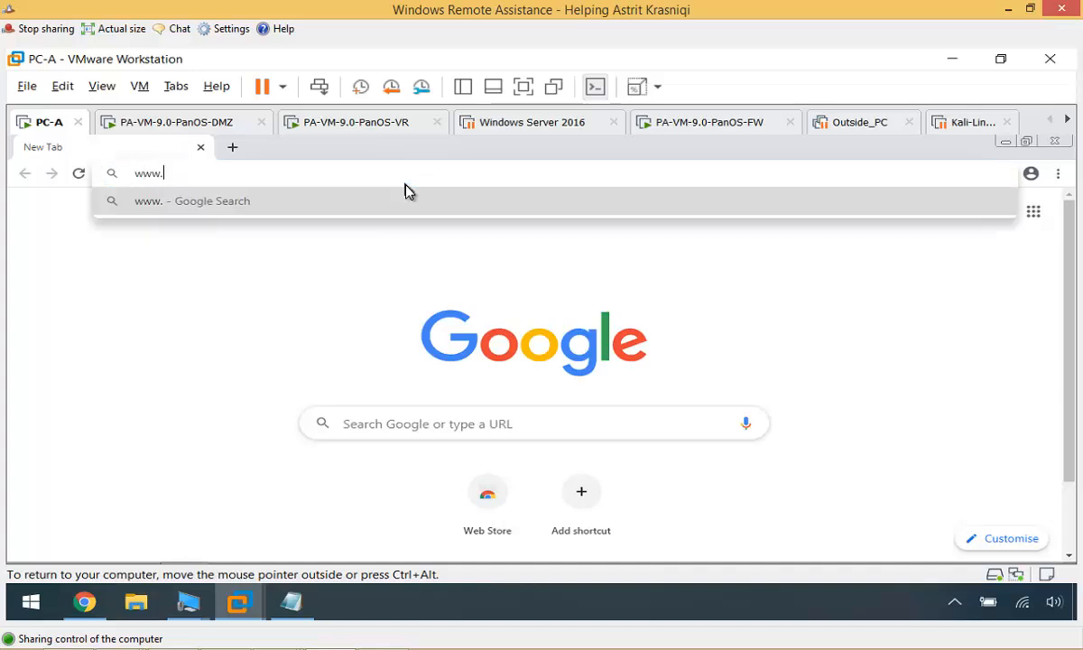
text(bbc.oc.co)
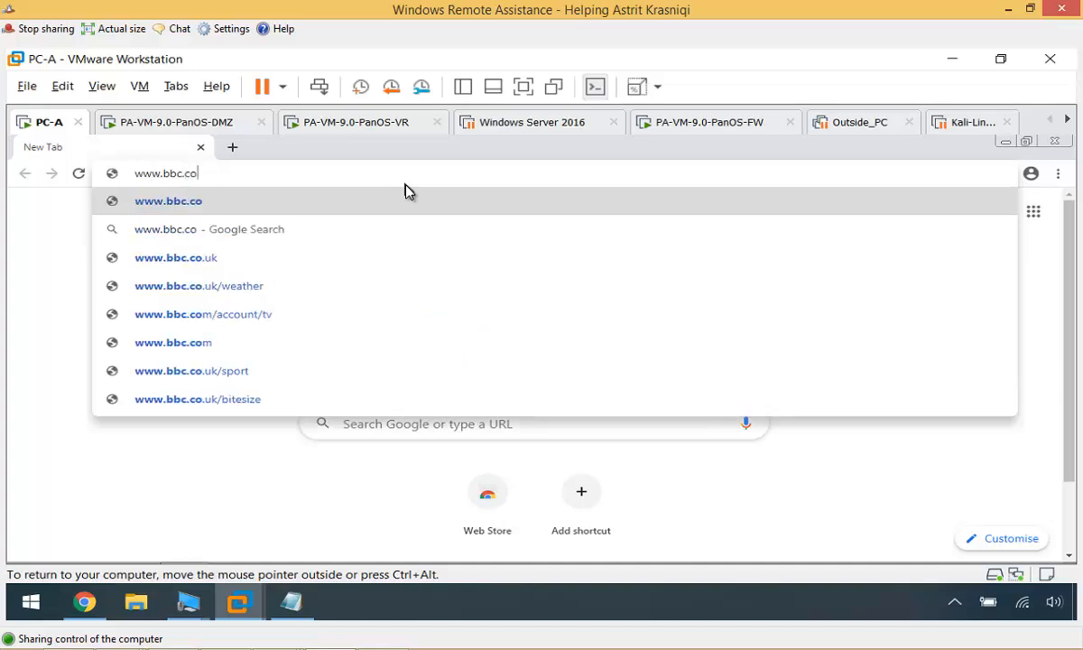
text(m)
key(Return)
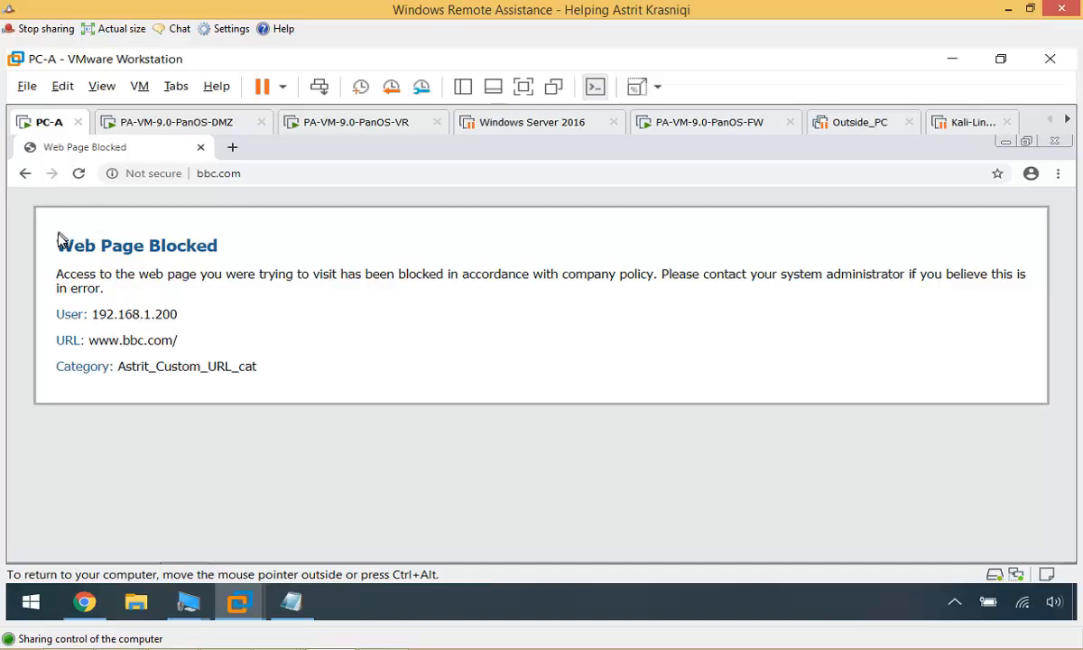
drag(56, 242, 190, 251)
drag(183, 326, 97, 316)
click(162, 345)
drag(193, 342, 56, 322)
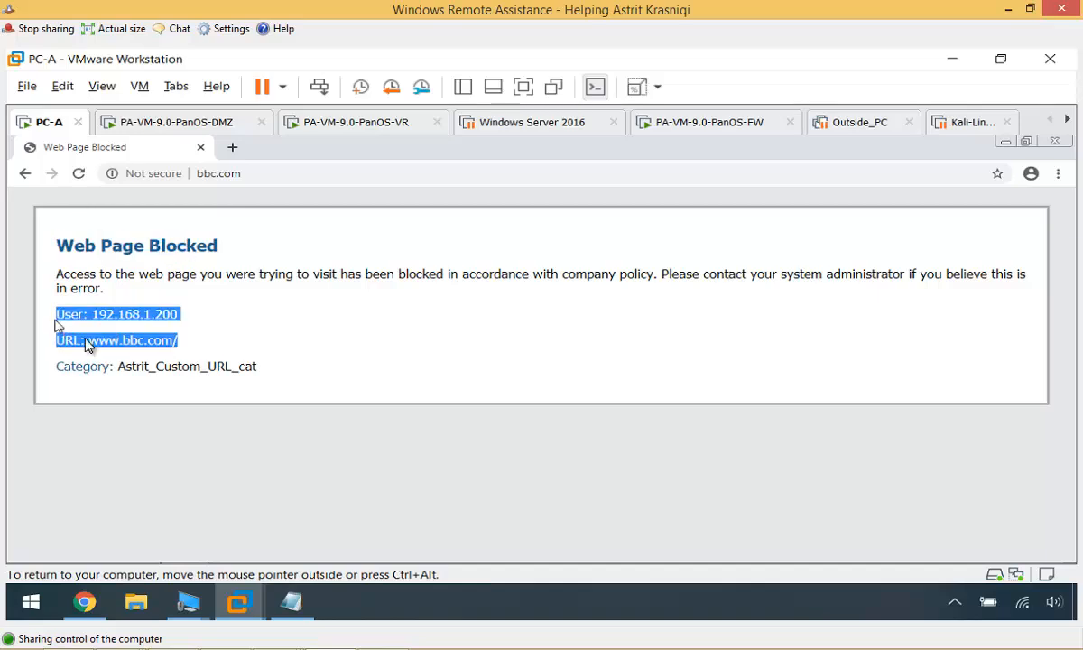
drag(271, 369, 128, 370)
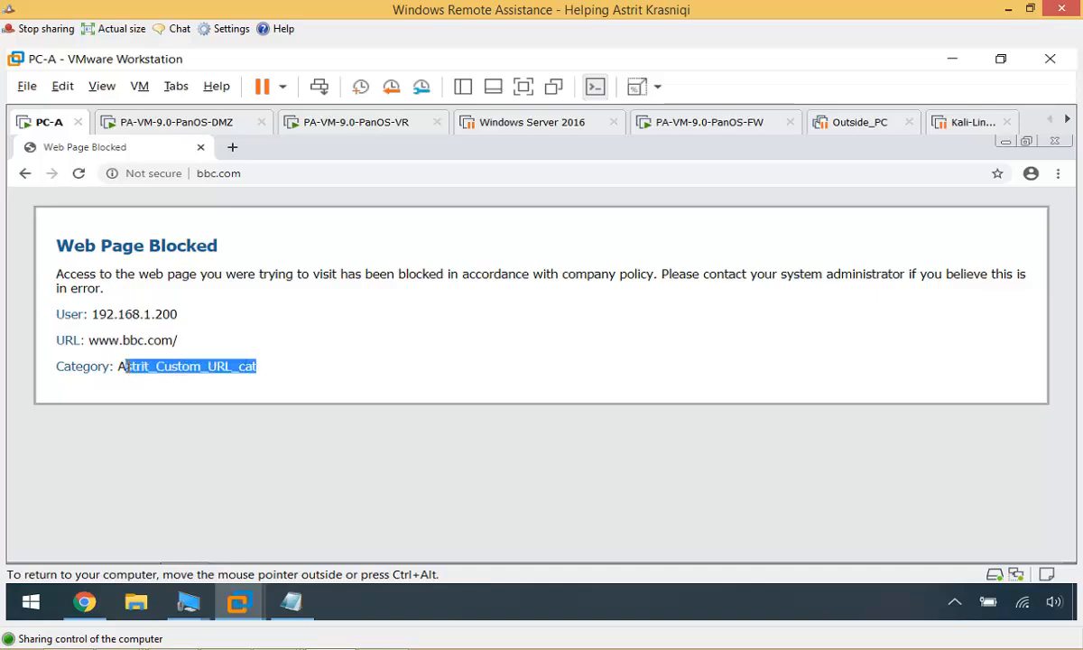
- Test access to foxnews.com in a new browser tab on PC-A
click(233, 148)
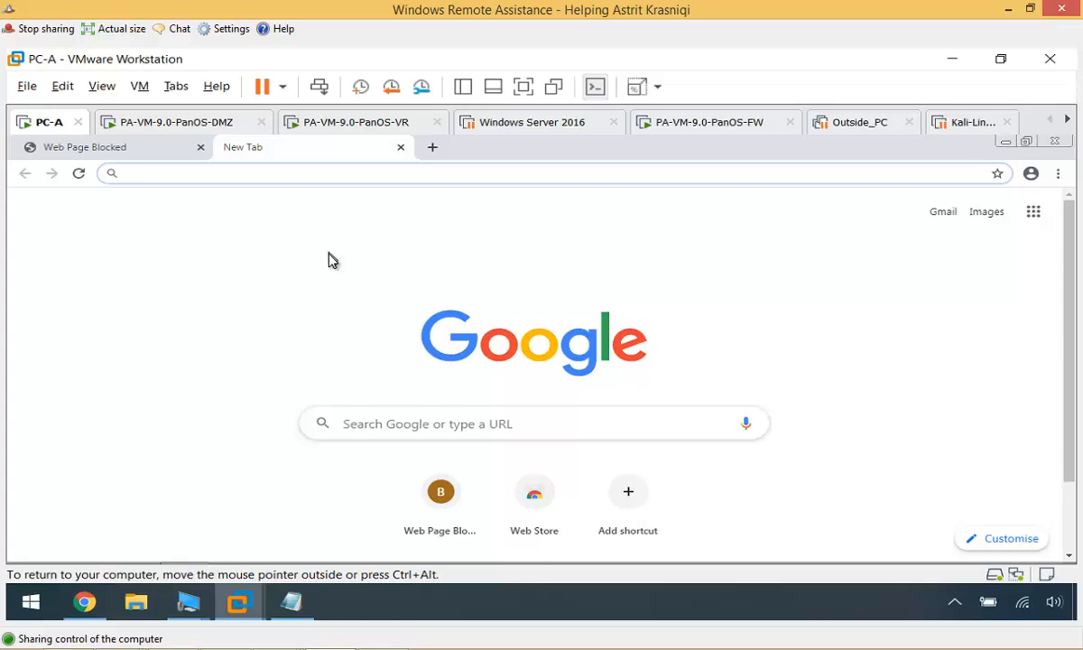
text(fox)
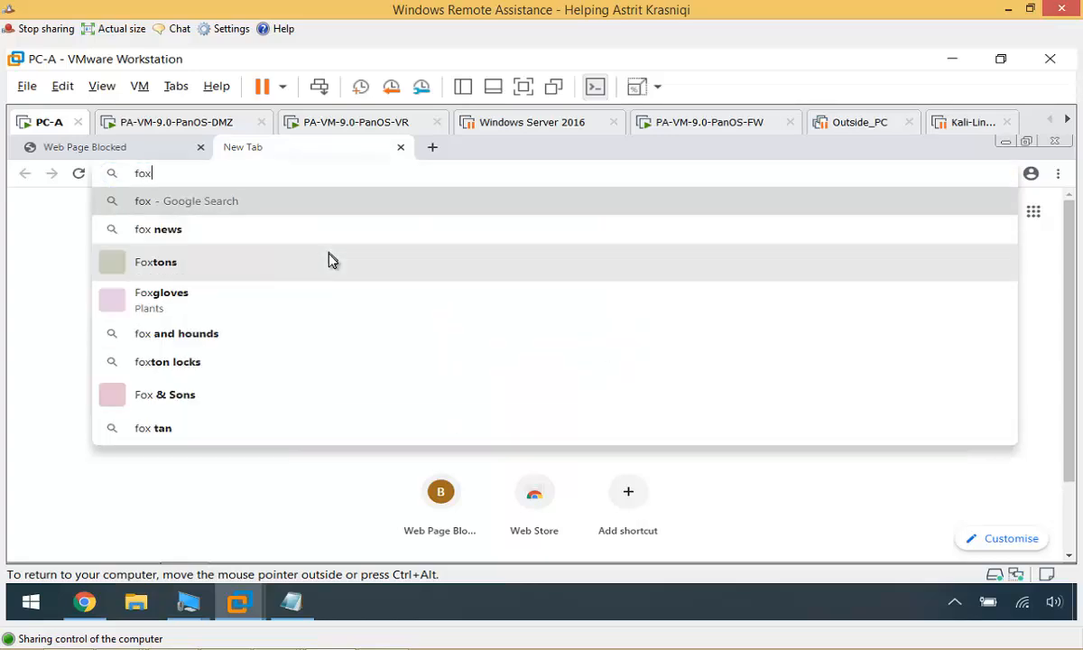
text(news.com)
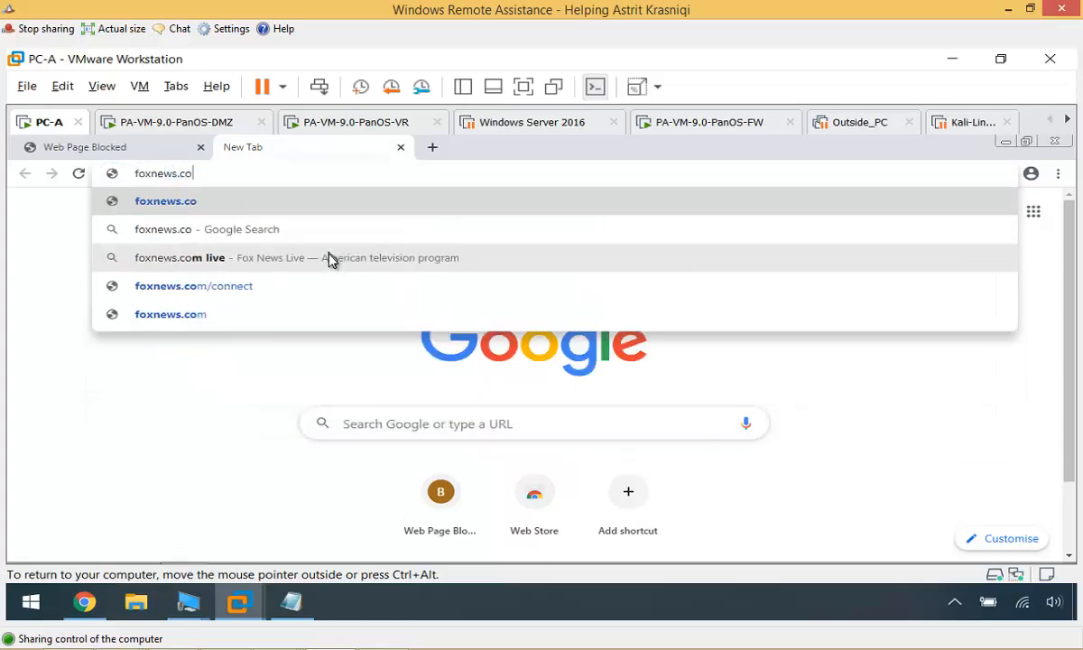
key(Return)
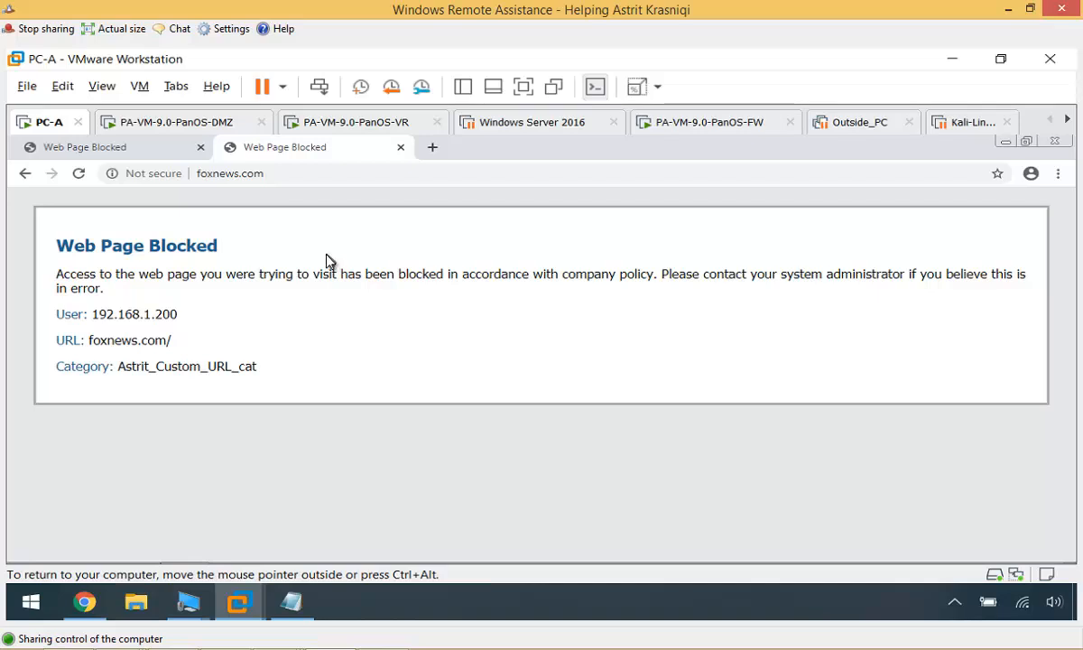
- Check the News_Sites list in Notepad, and test access to msnbc.com in another new tab on PC-A
click(291, 603)
click(222, 261)
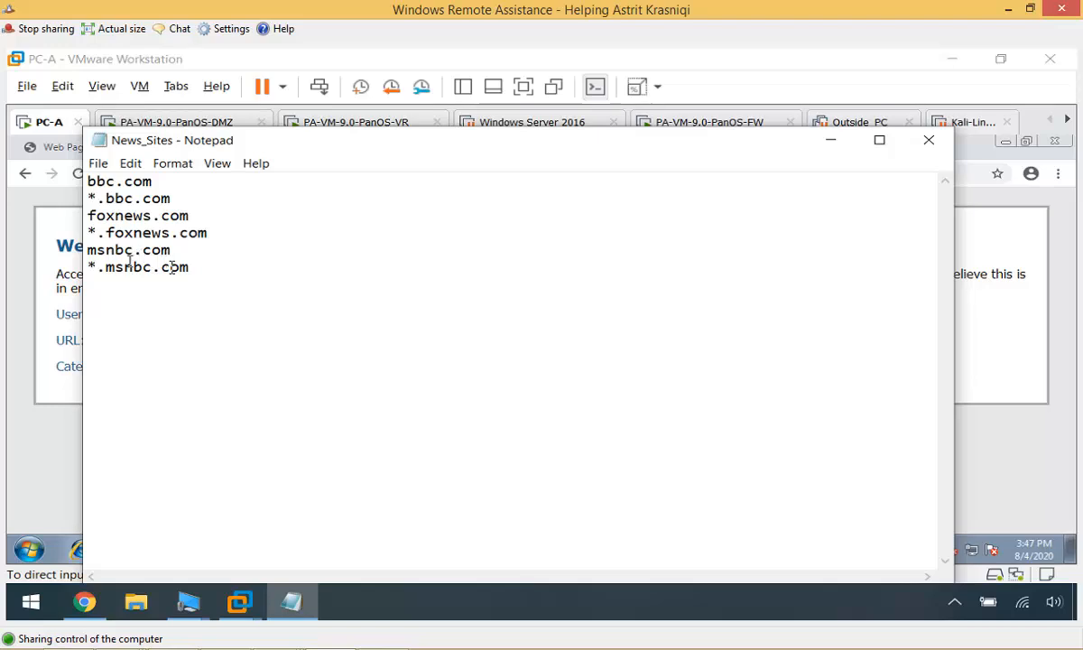
click(57, 443)
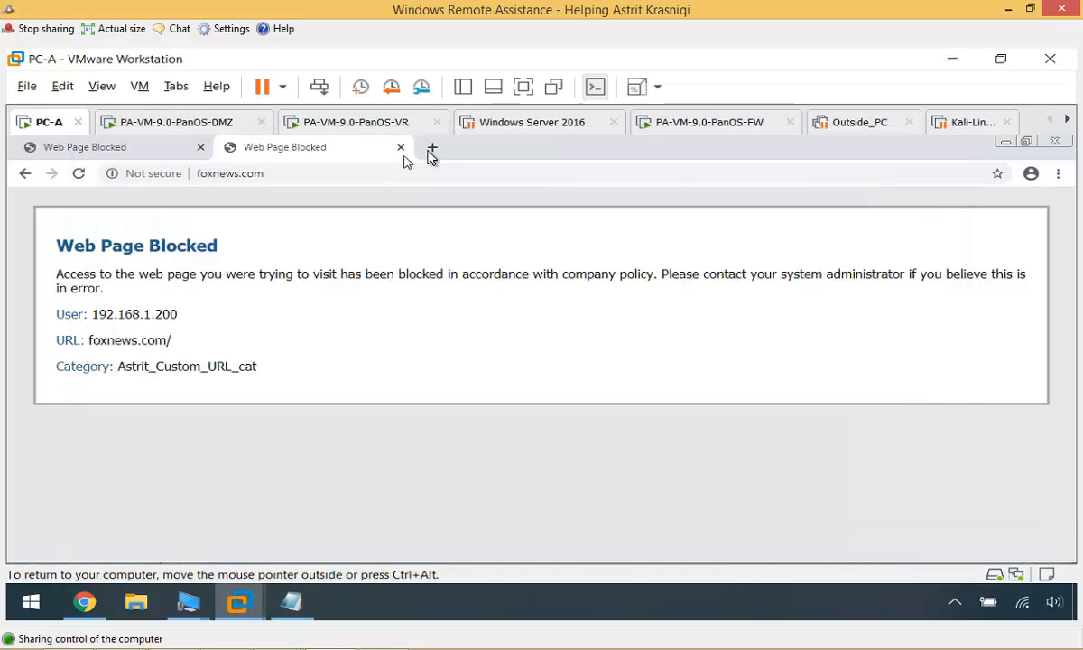
click(430, 148)
text(msnbc.)
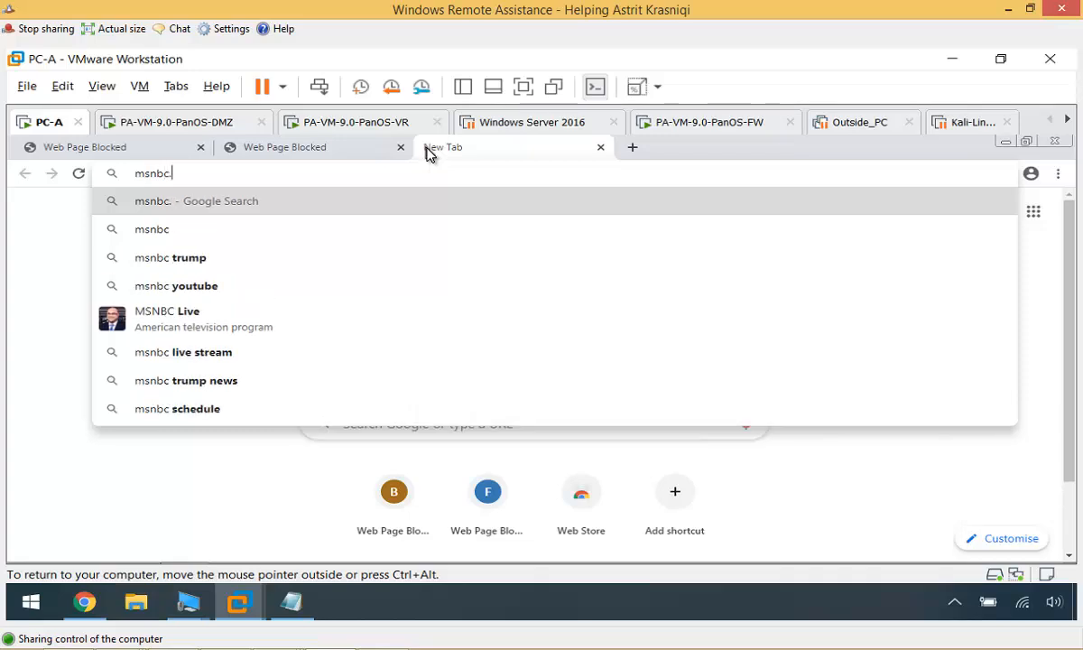
key(BackSpace)
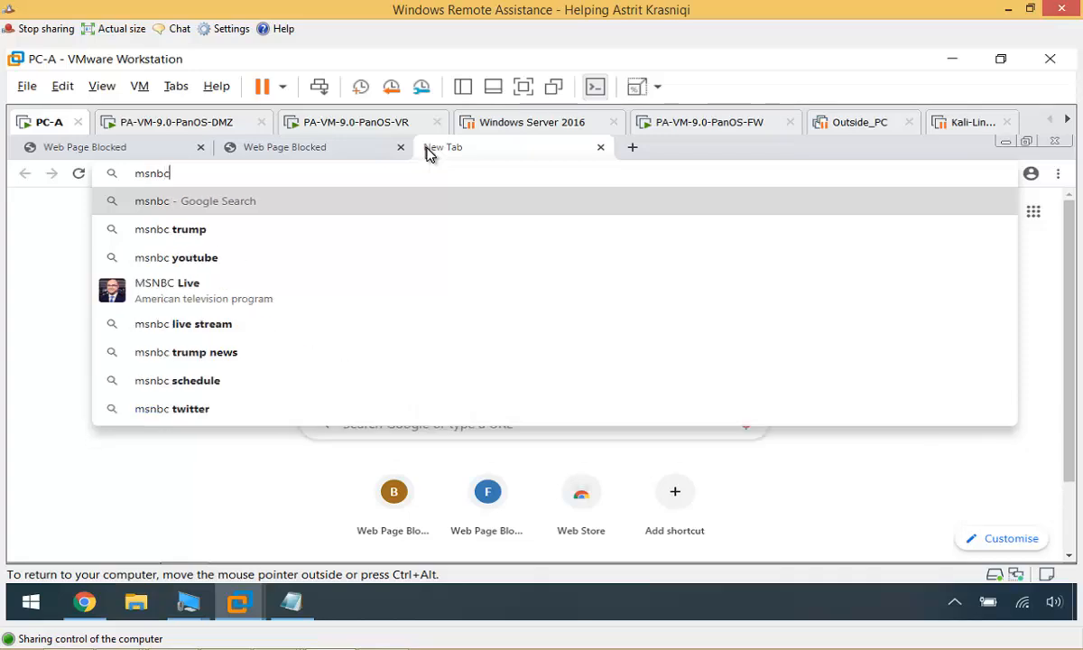
text(.com)
key(Return)
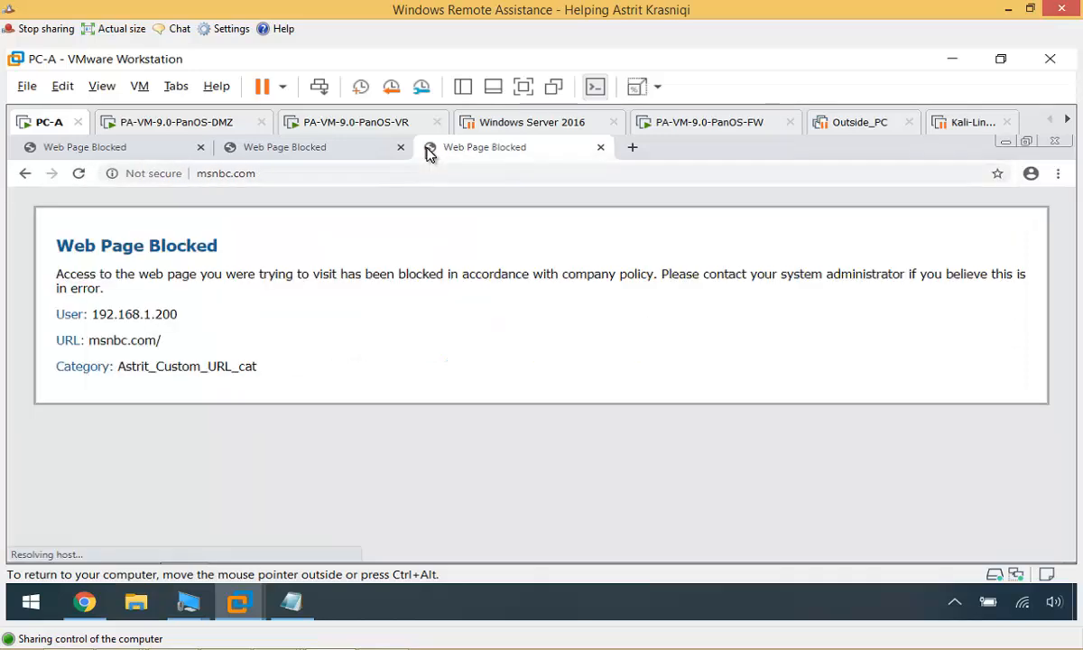
- Return to the firewall's web interface, refresh the URL Filtering log and examine the full category names and the actions of its entries
click(84, 602)
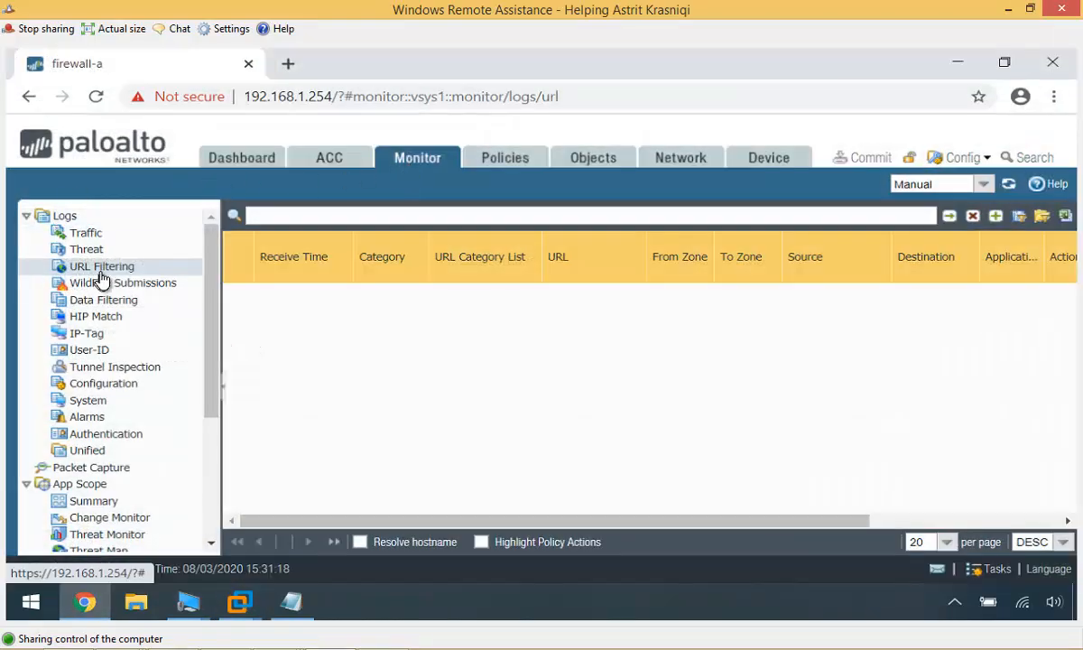
click(1008, 183)
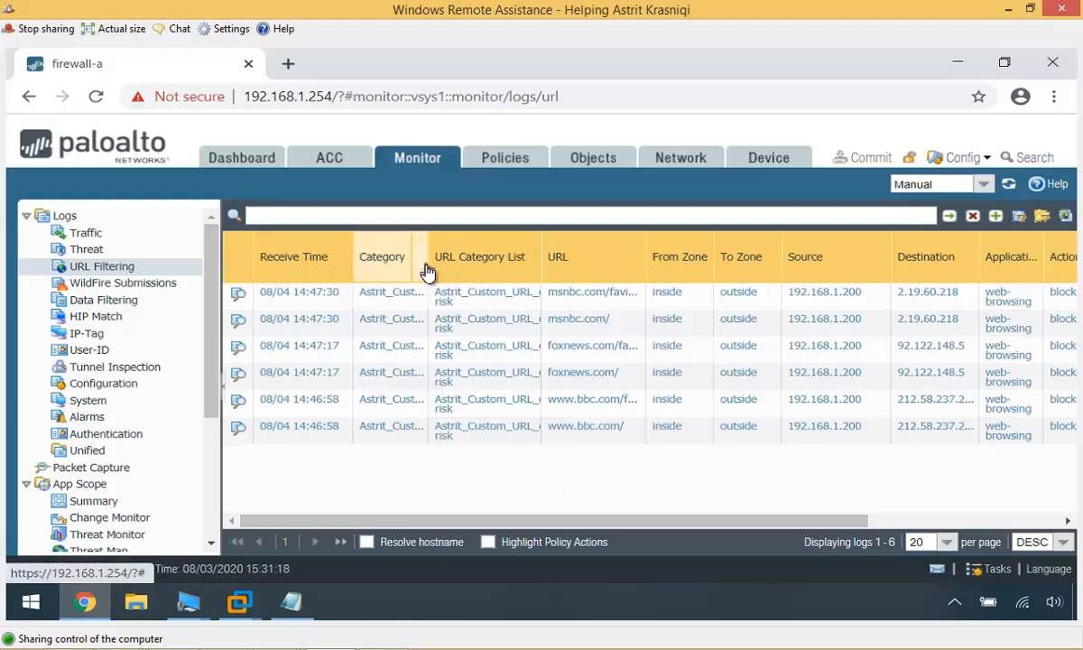
drag(428, 263, 513, 267)
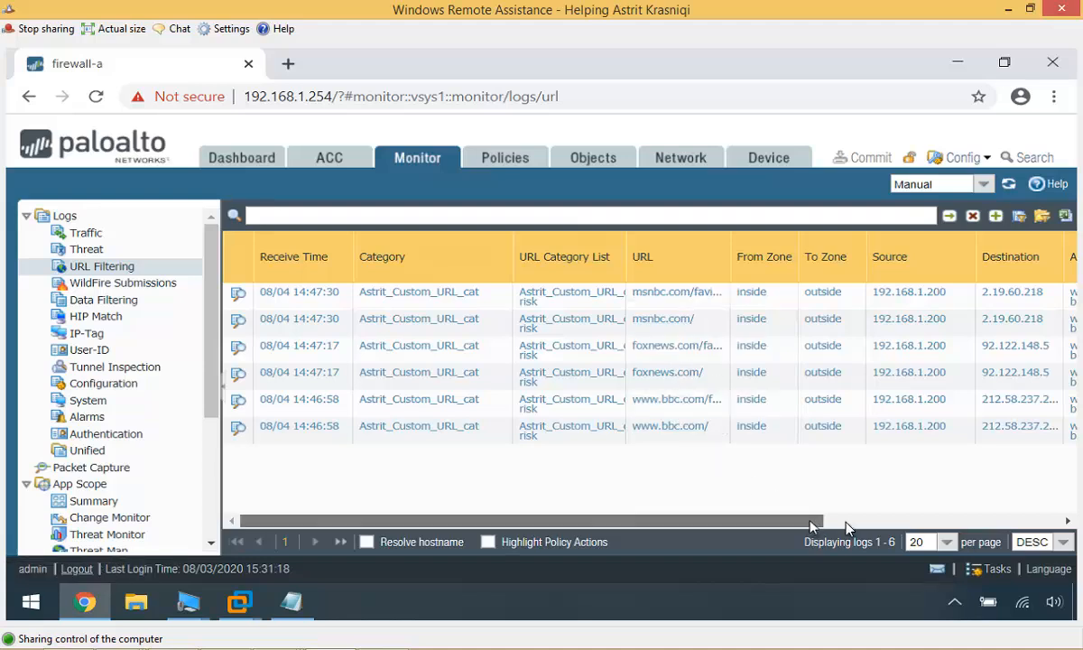
drag(812, 521, 984, 521)
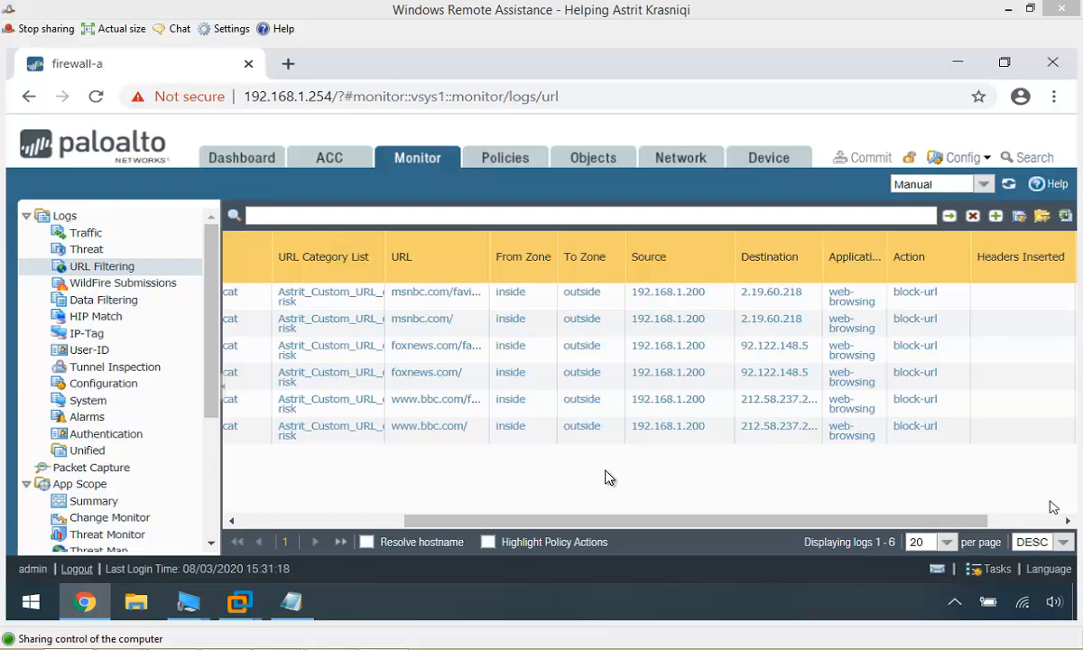
- Switch to the PA-VM-9.0-PanOS-DMZ virtual machine in VMware Workstation and open block-list.txt in the vi editor
mouse_move(239, 610)
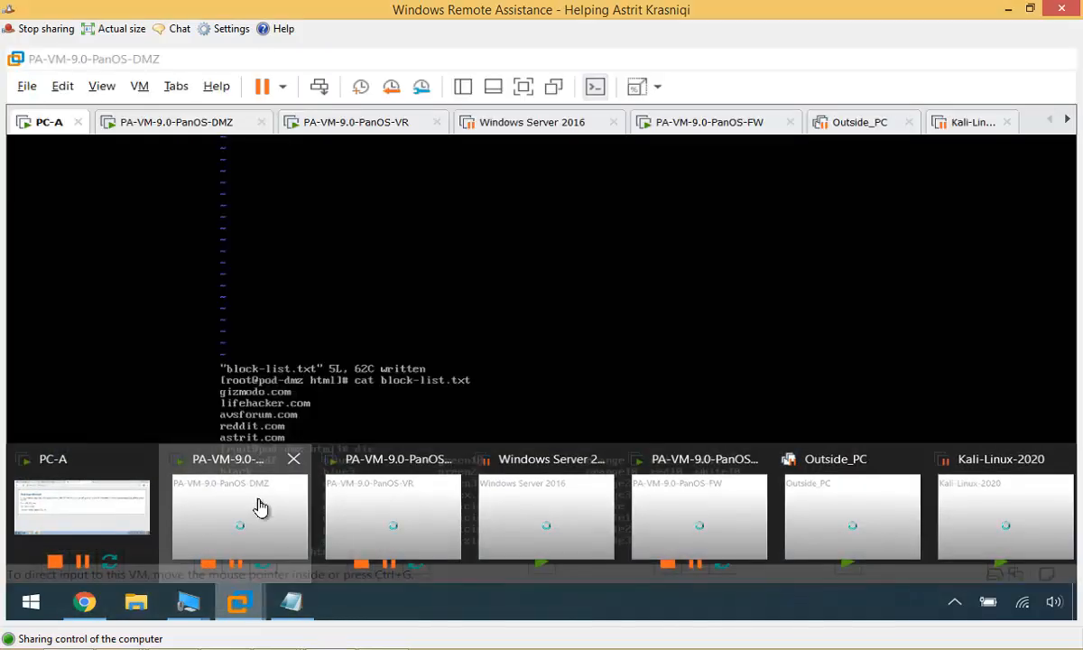
click(259, 508)
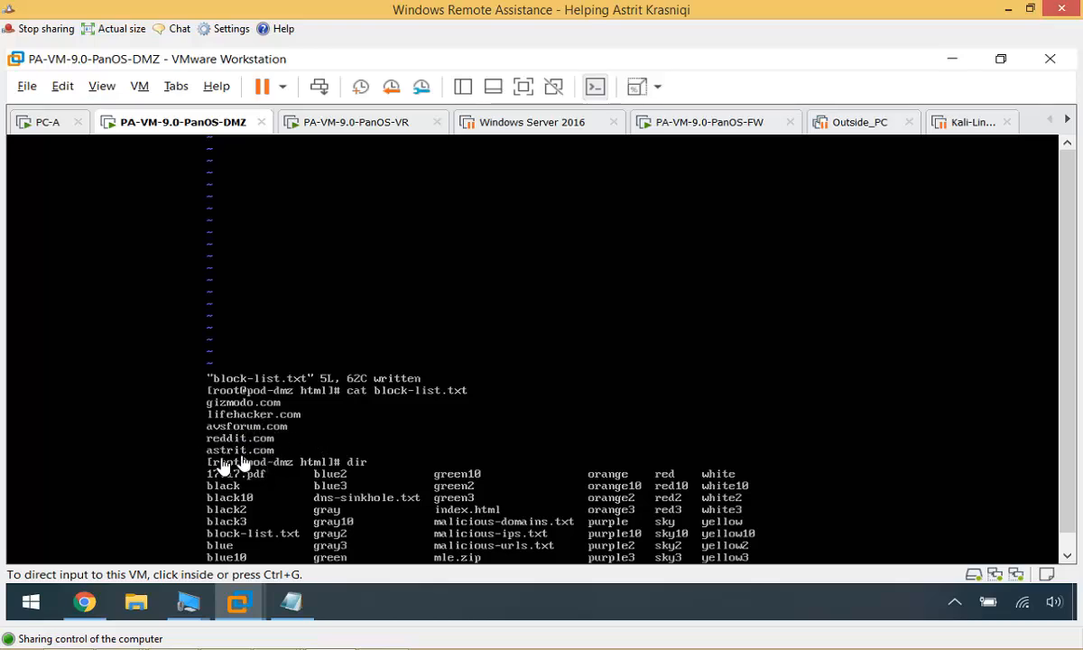
click(308, 450)
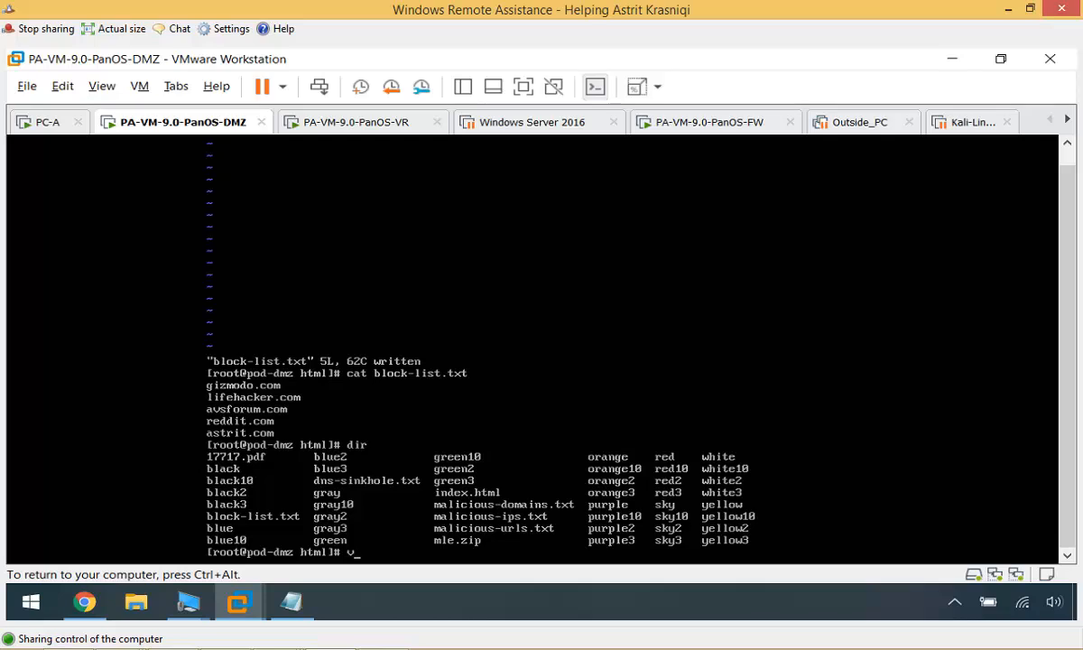
text(vi block-list.txt)
key(Return)
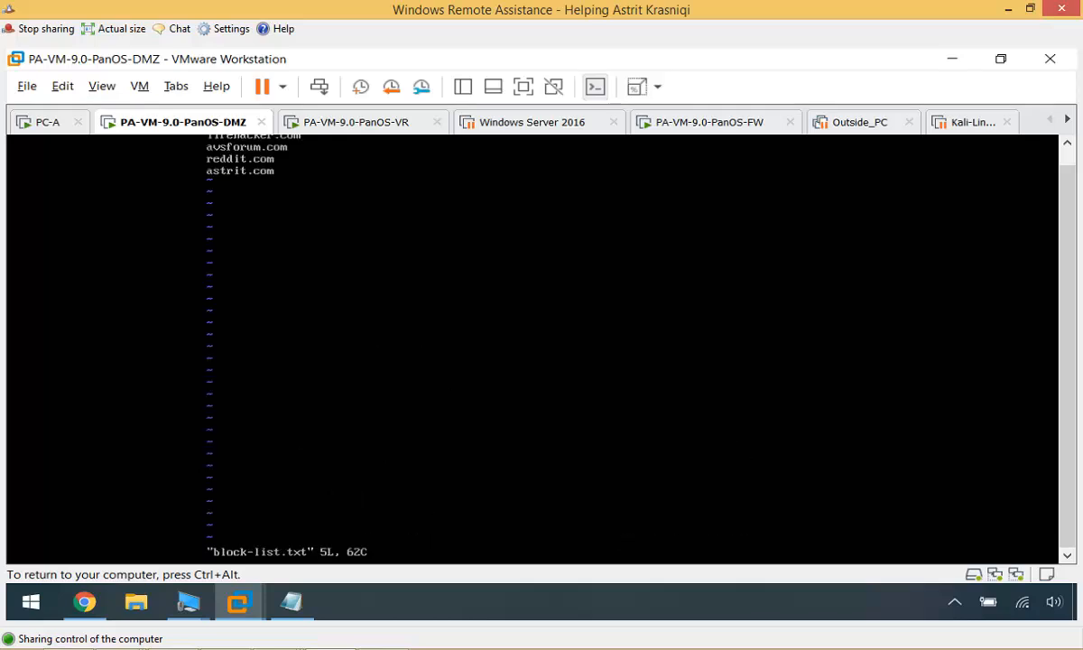
- Add astrit.local as a new last line in block-list.txt, save and quit vi, and print the file's contents in the shell
key(i)
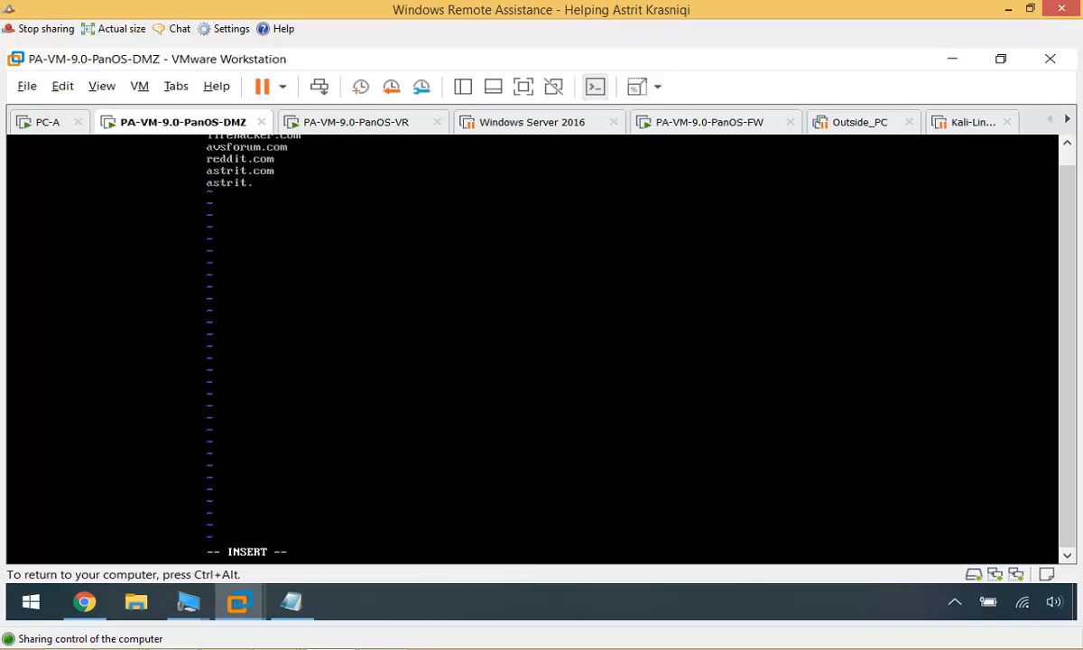
text(local)
key(Escape)
text(:wq)
key(Return)
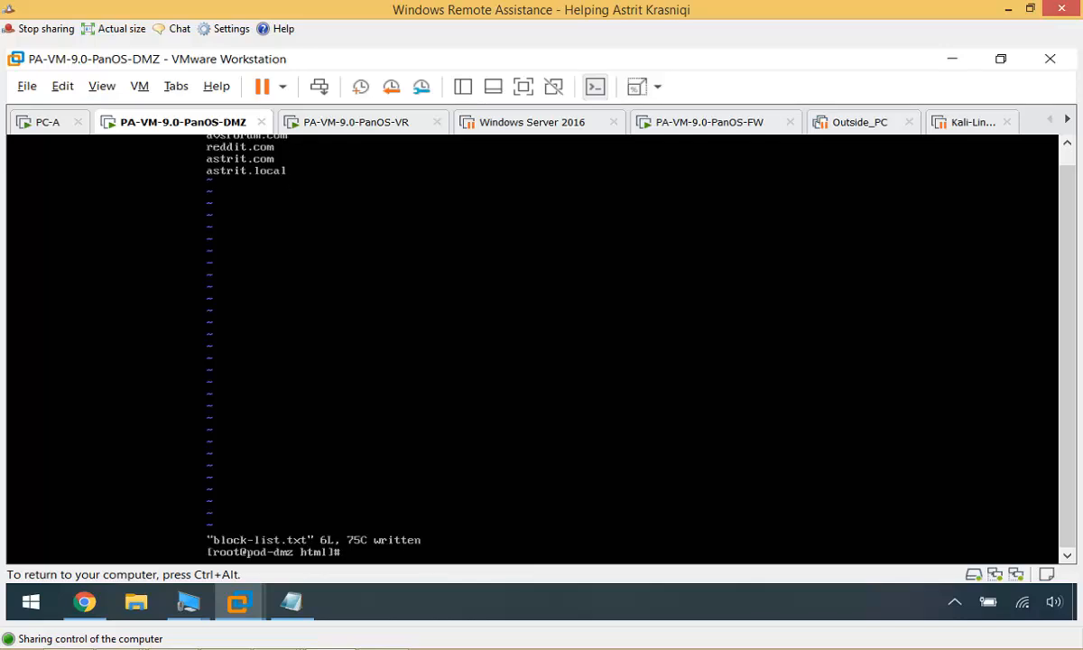
text(cat block-list.txt)
key(Return)
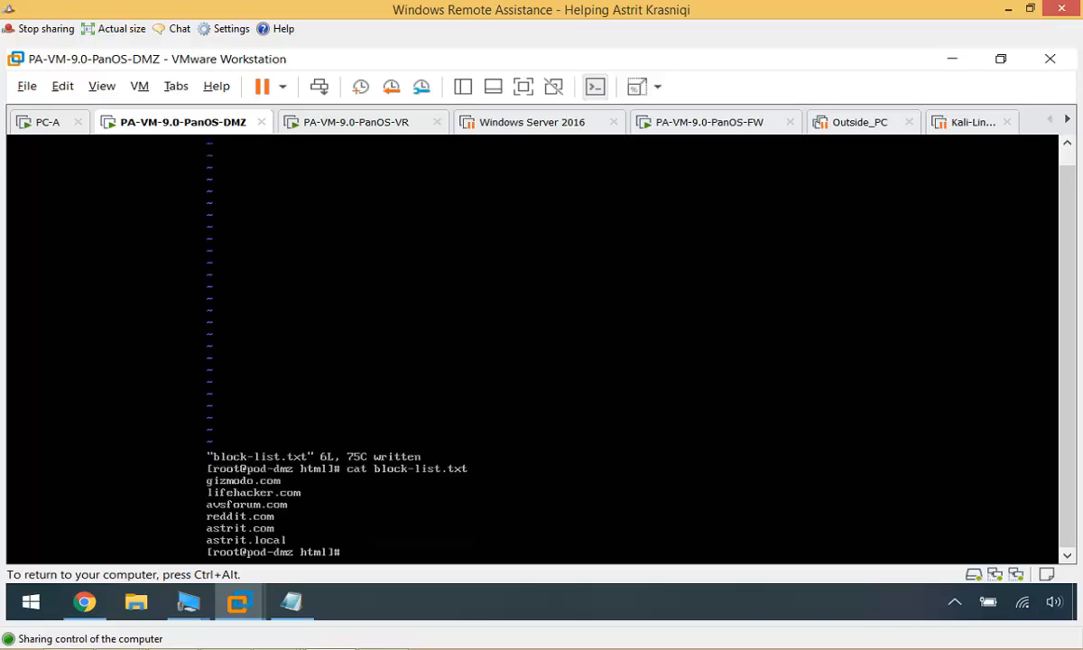
key(ctrl+alt)
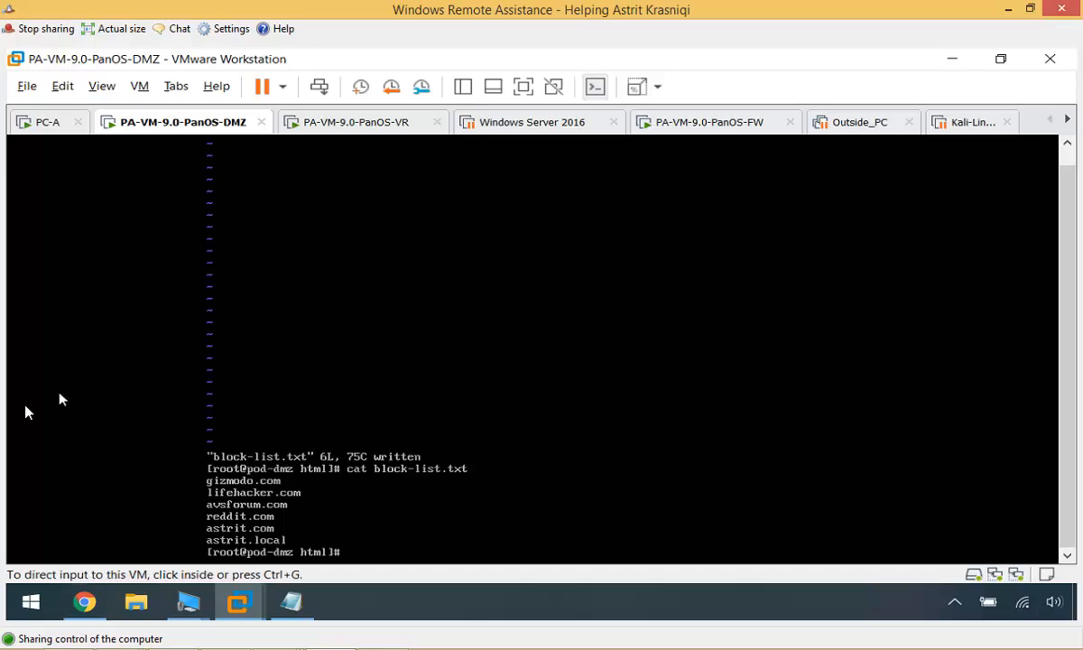
click(60, 375)
key(ctrl+alt)
click(201, 556)
key(ctrl+alt)
click(172, 544)
key(ctrl+alt)
- Return to the firewall's web interface and start a new external dynamic list named Astrit_External_DL
click(81, 605)
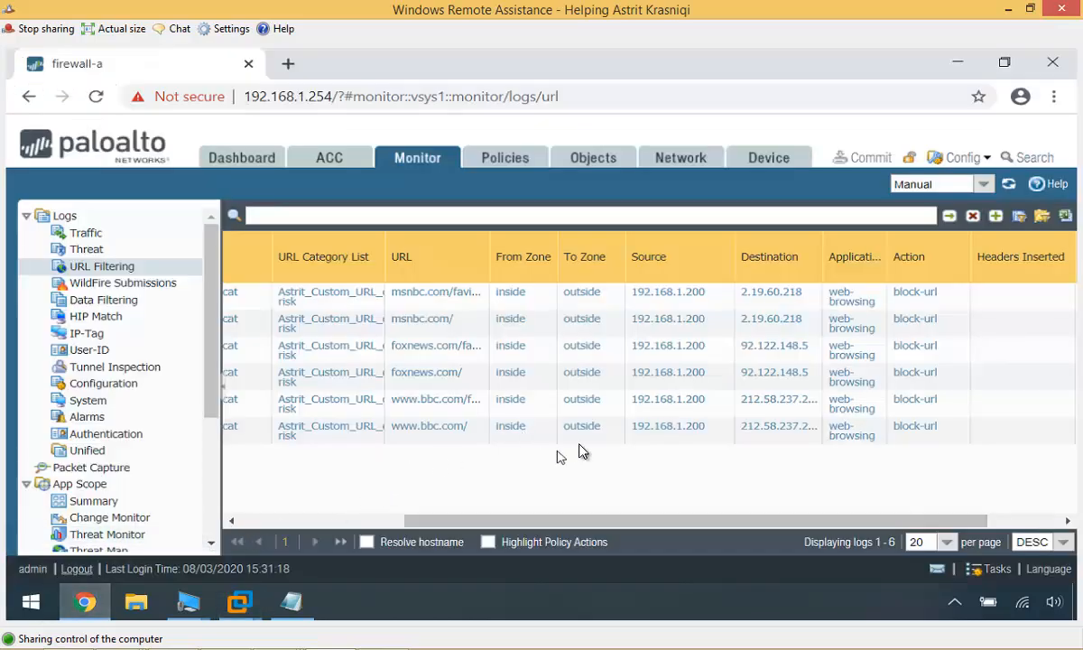
click(594, 159)
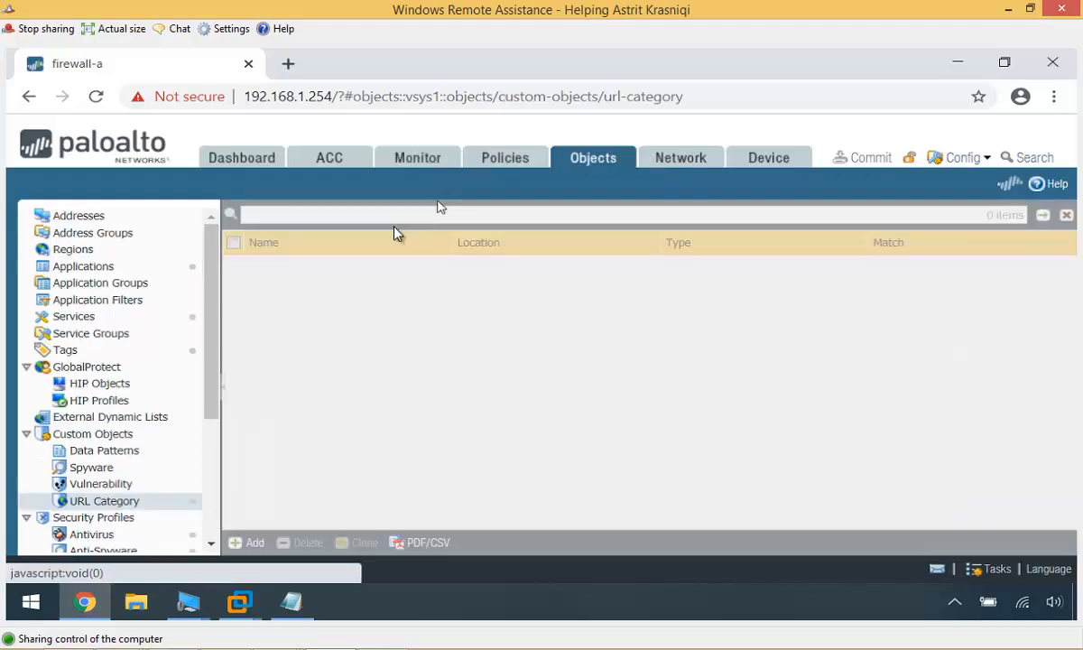
click(142, 419)
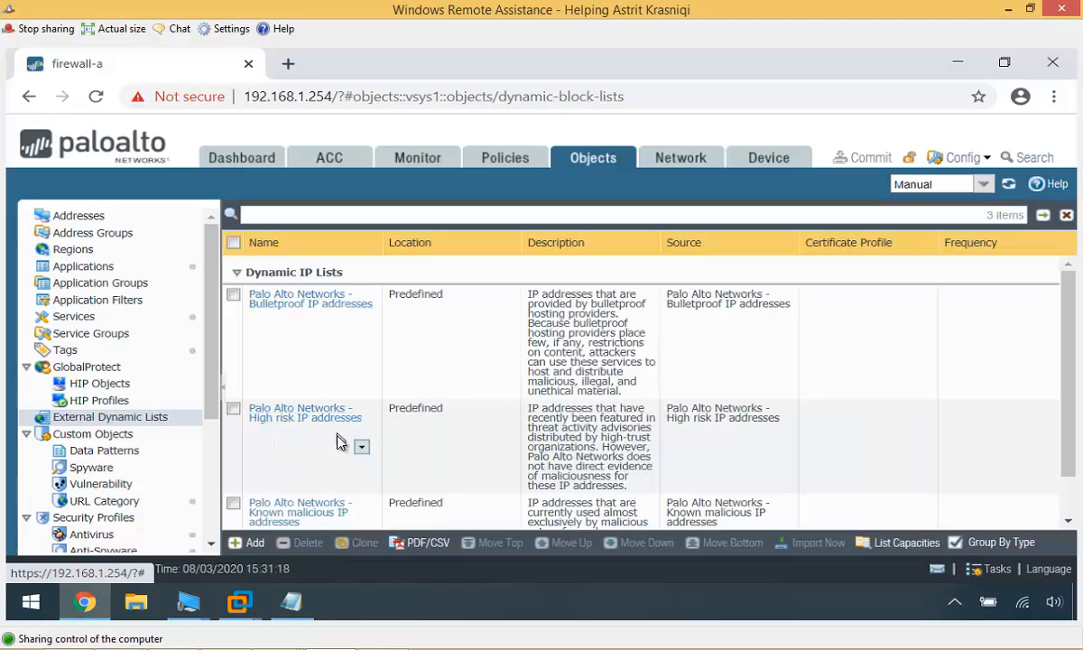
scroll(338, 444, down, 2)
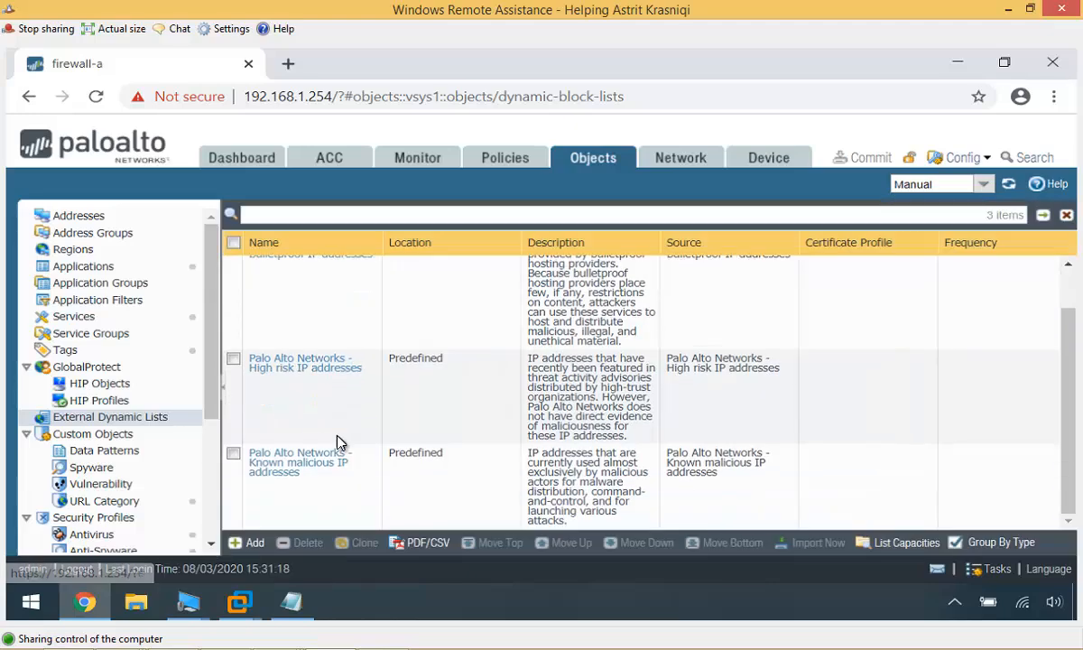
click(249, 546)
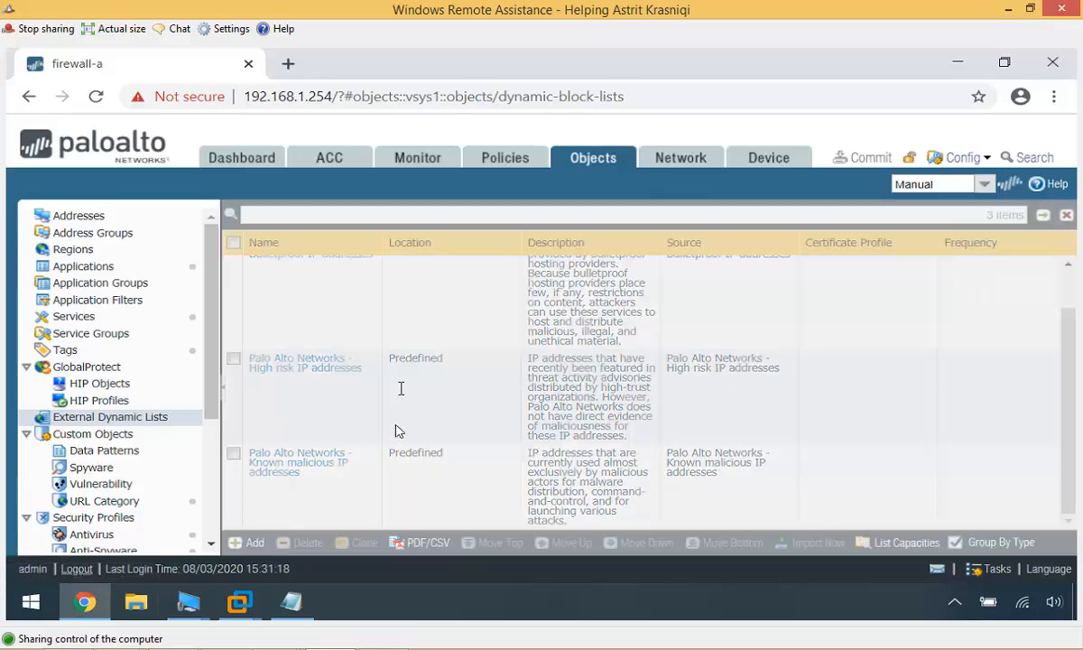
text(Ast)
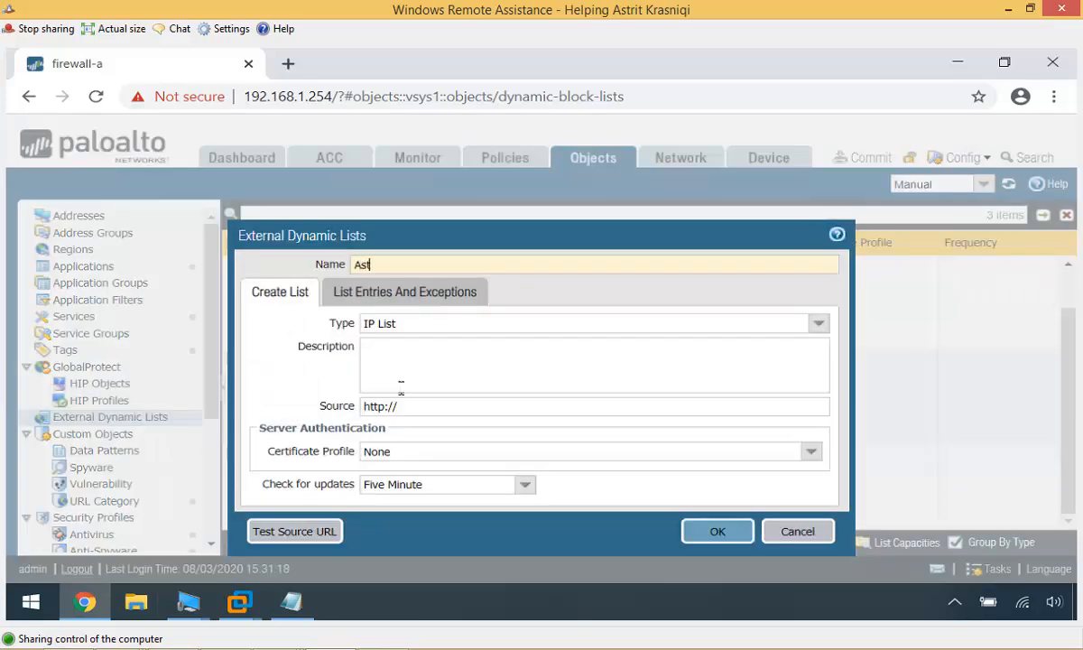
text(rit_Ex)
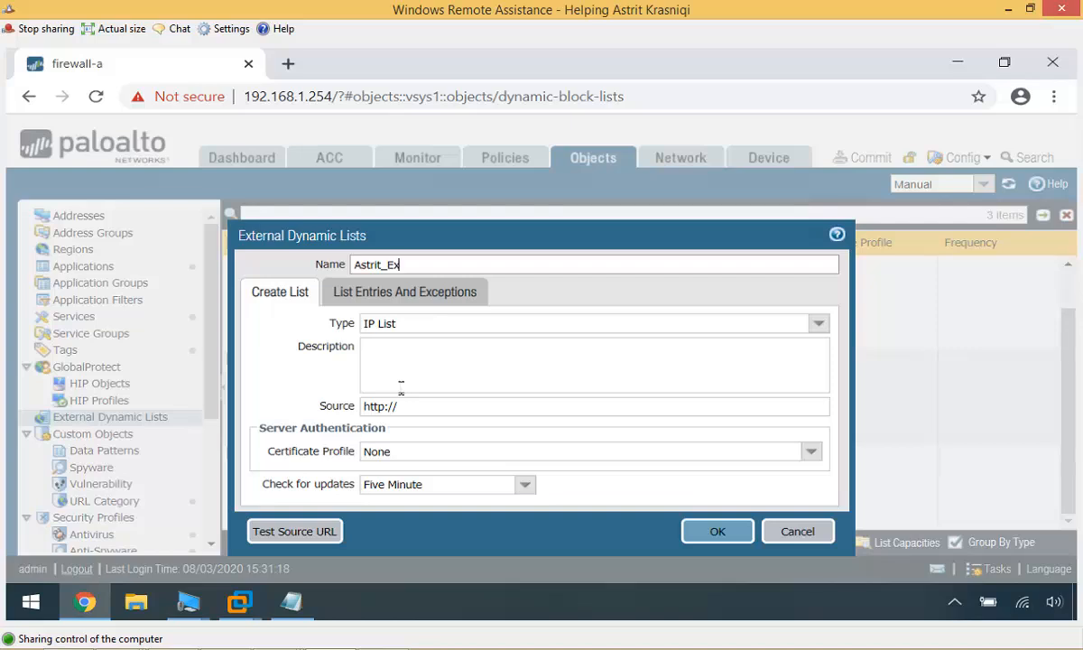
text(ternha)
text(ll)
click(815, 327)
click(395, 408)
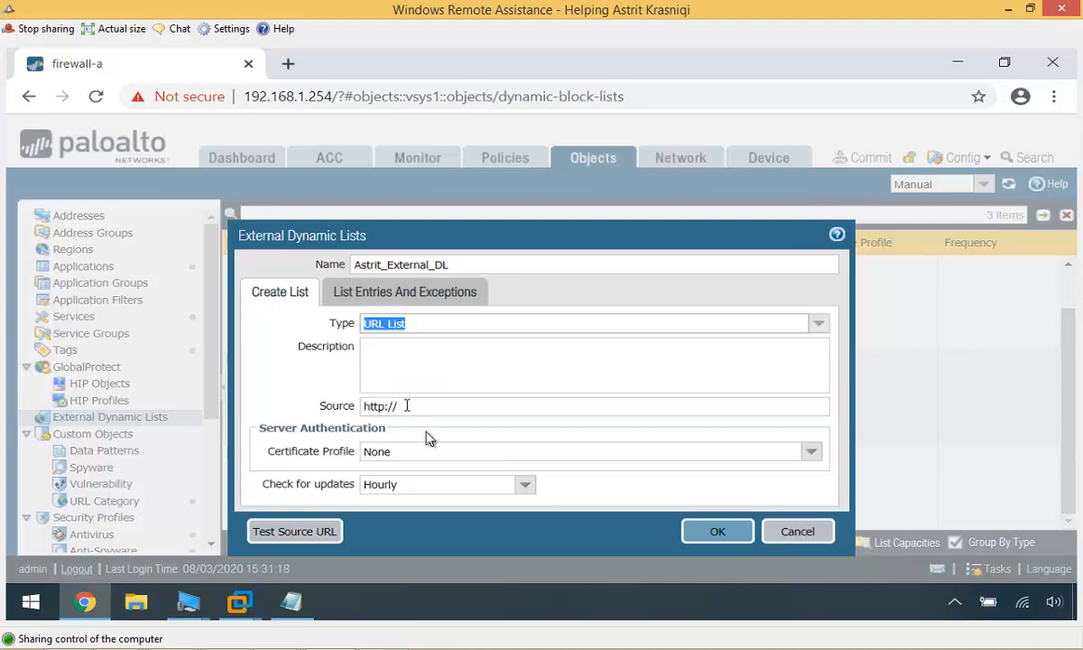
click(441, 406)
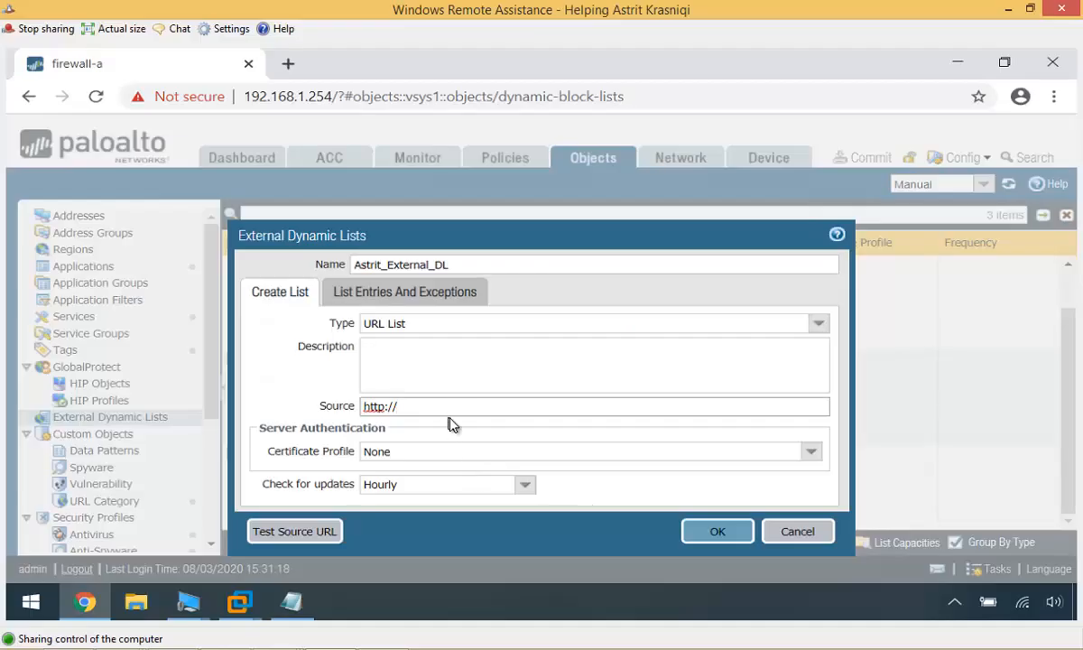
text(192.)
text(block-lk)
key(BackSpace)
text(ist.txt)
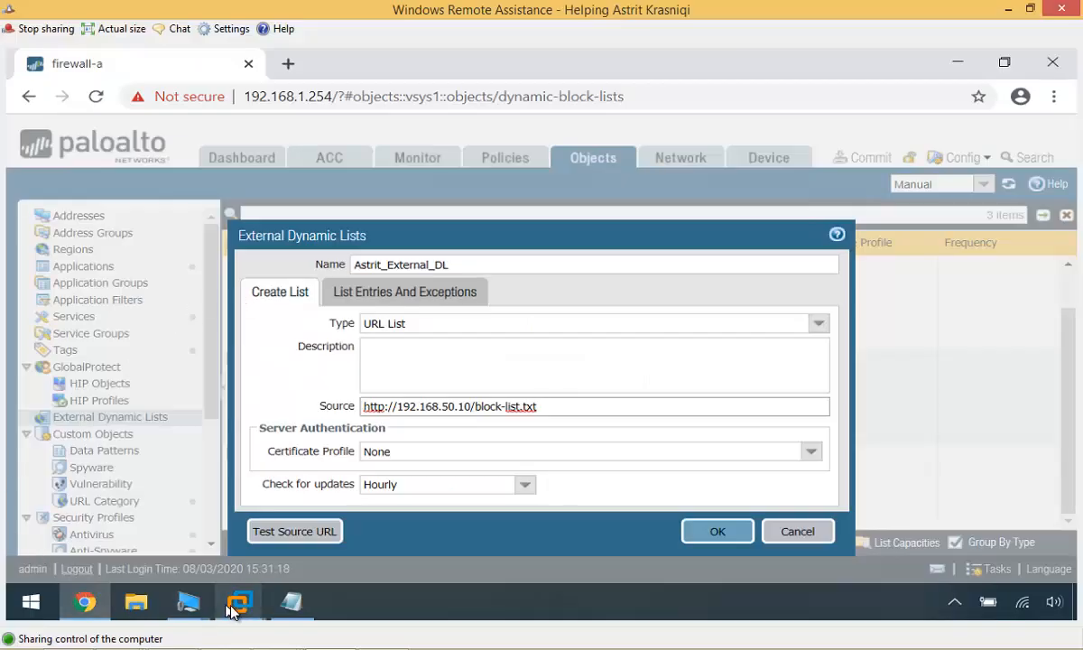
- Check the block-list.txt file name and entries on the PA-VM-9.0-PanOS-DMZ virtual machine, and return to the firewall's web interface
mouse_move(226, 599)
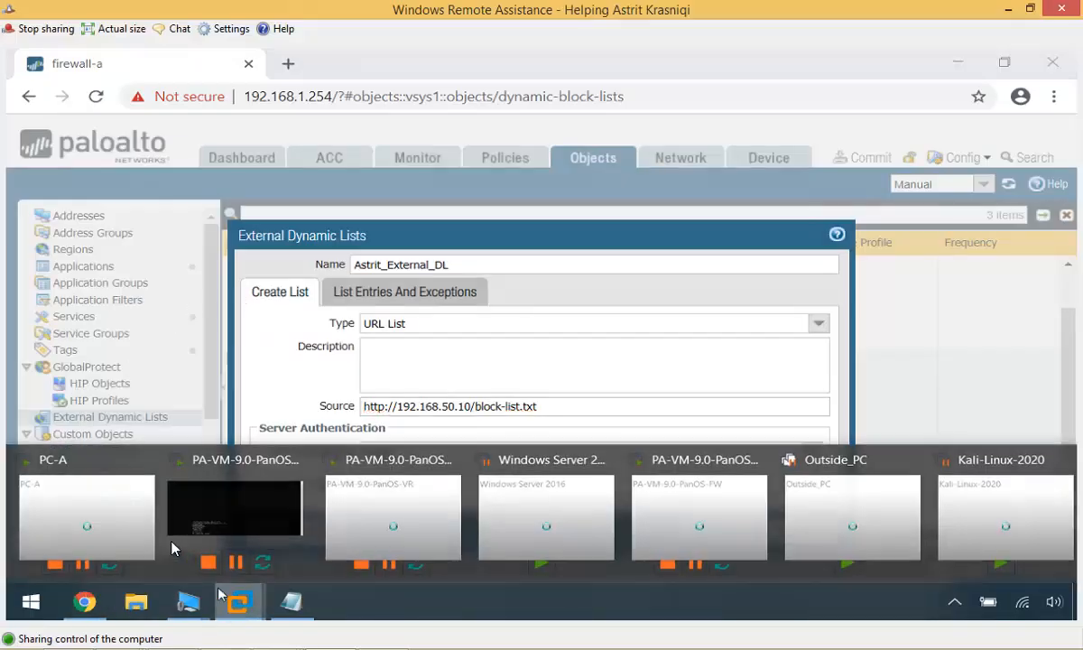
click(191, 519)
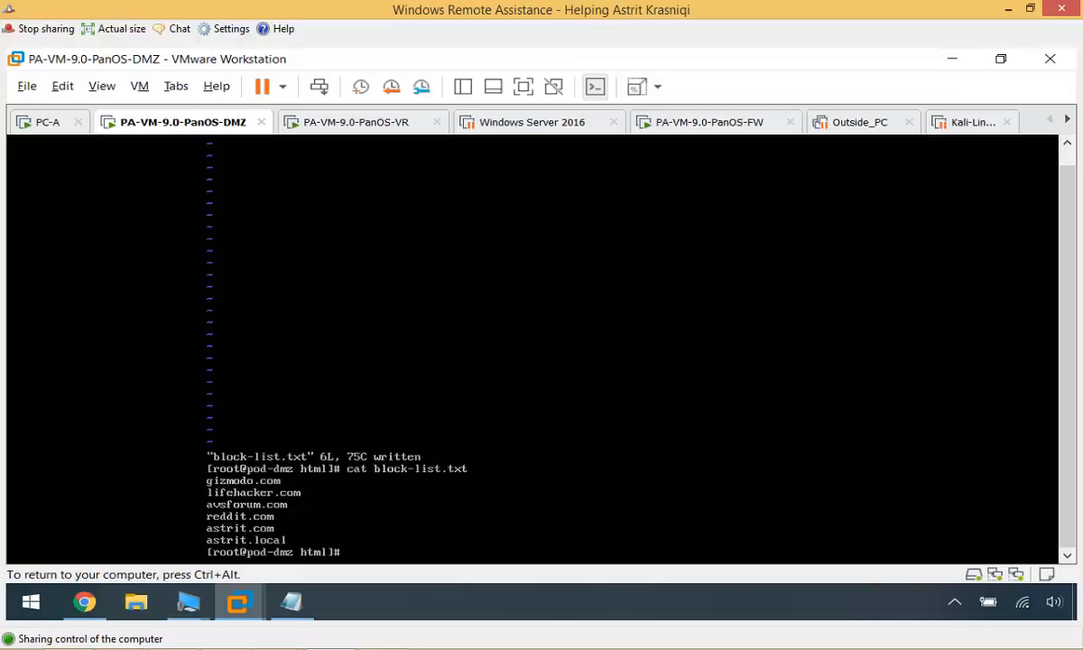
click(85, 603)
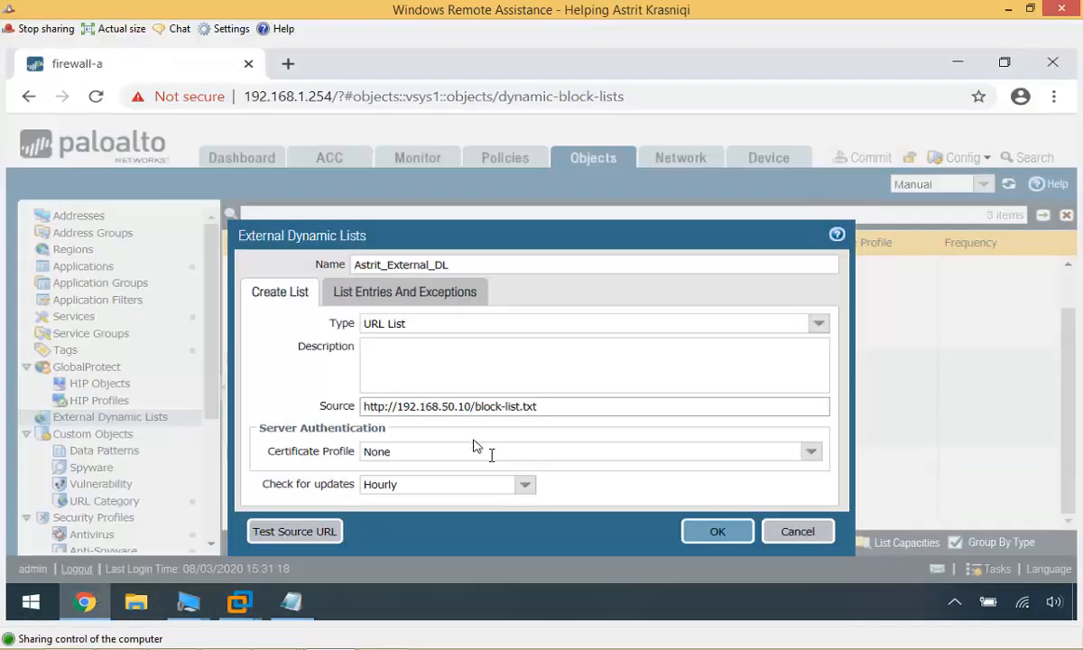
- Set the external dynamic list to check for updates every five minutes and save it
click(523, 485)
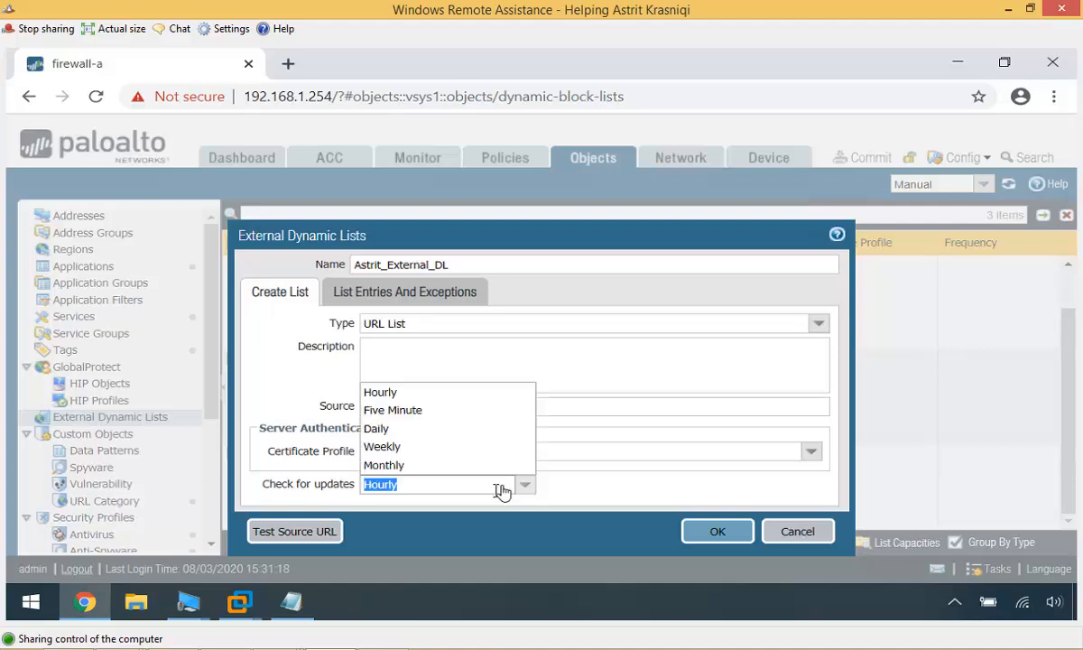
click(403, 412)
click(702, 535)
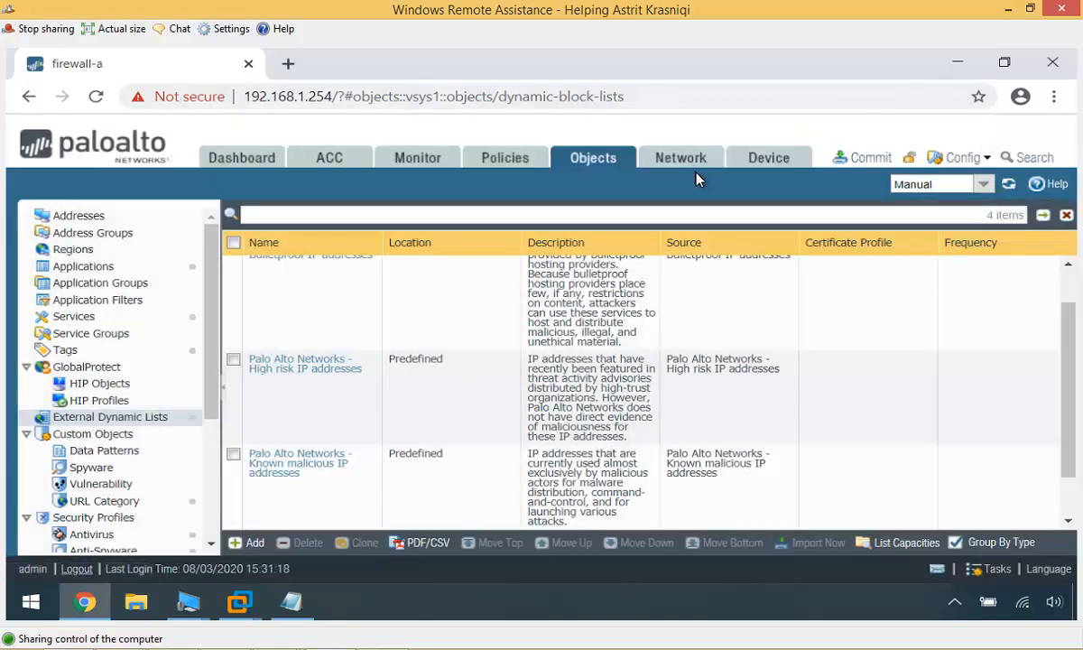
- Open the service route configuration in the device's services setup and switch it to customized routes
click(770, 160)
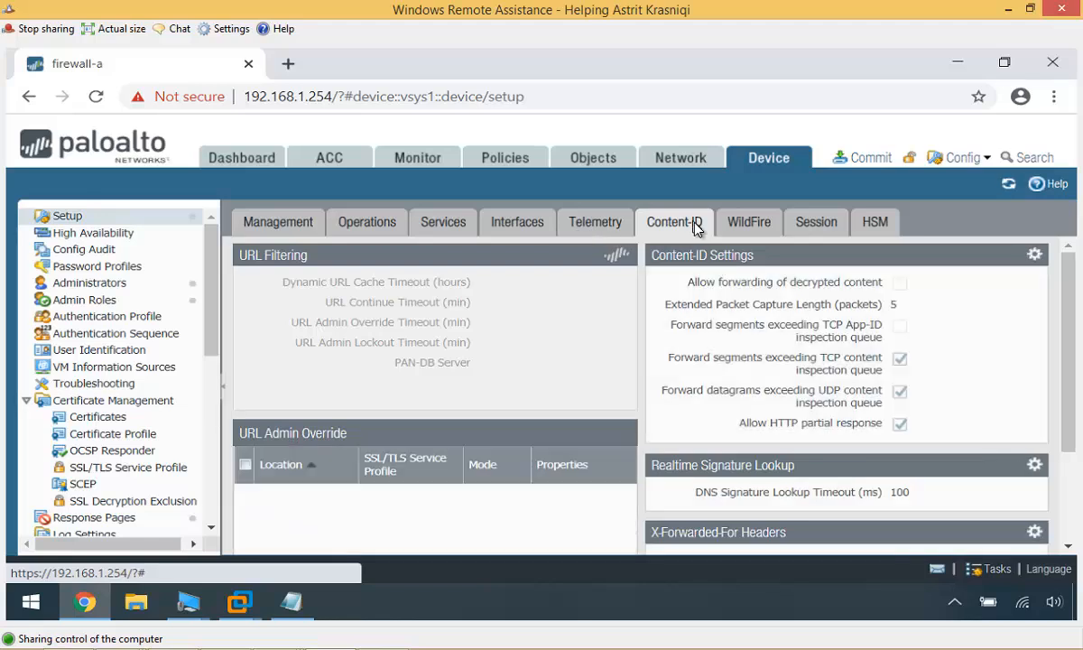
click(437, 226)
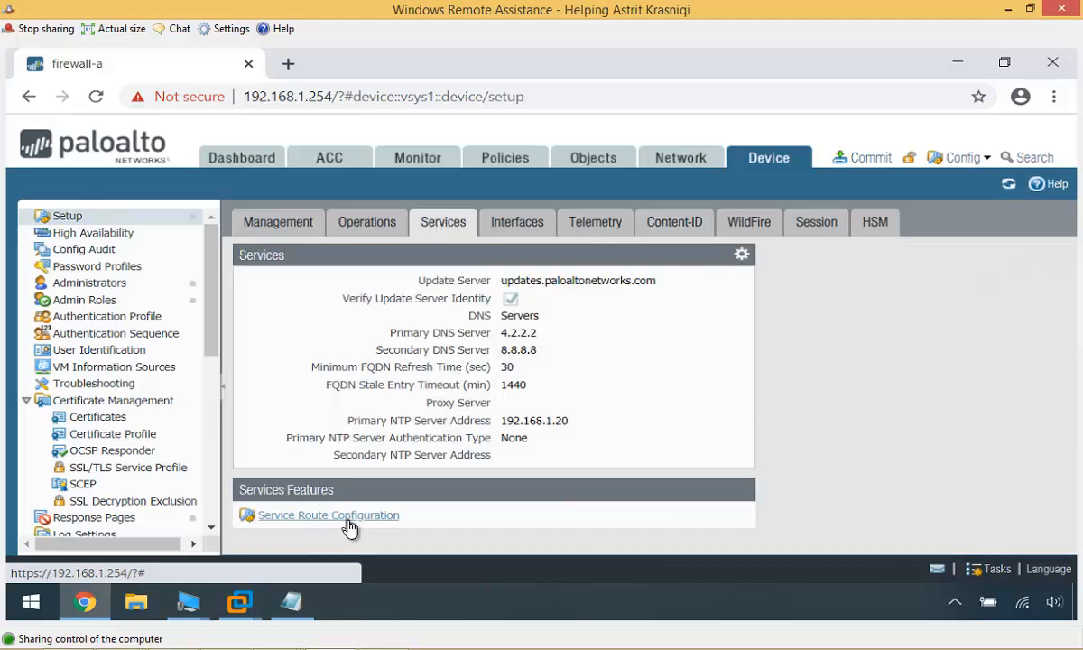
click(347, 521)
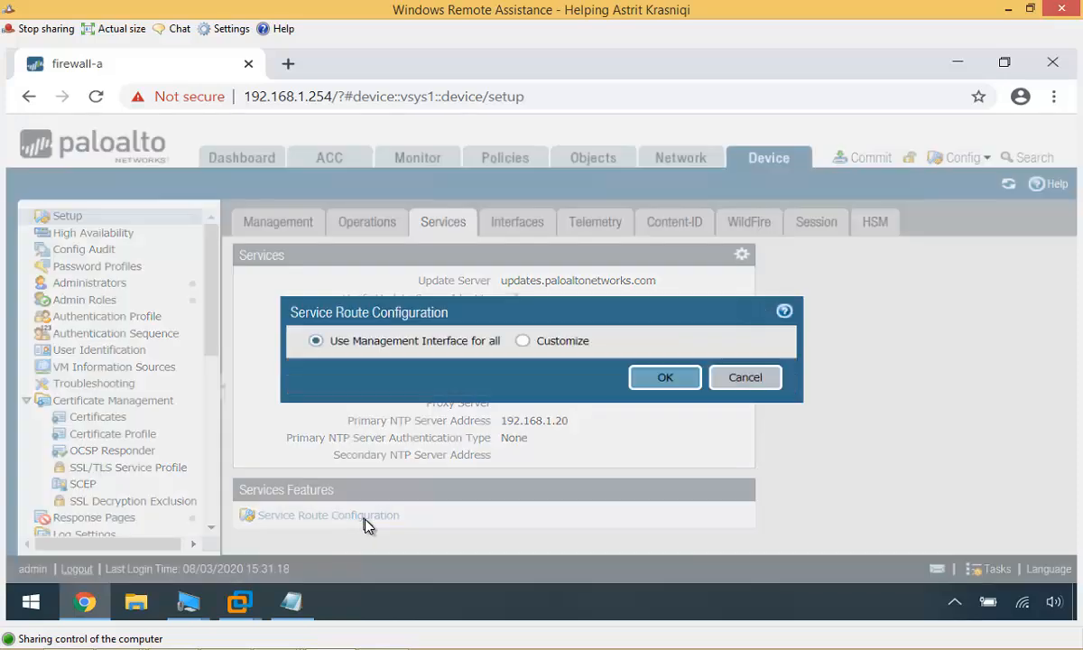
click(562, 343)
click(650, 370)
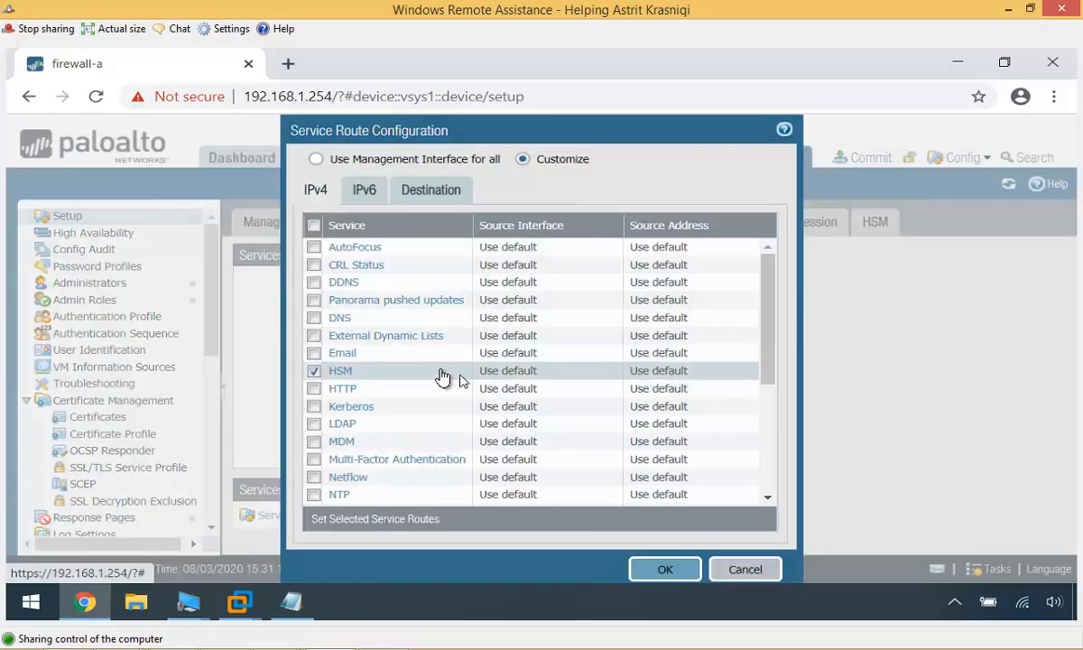
- Route the External Dynamic Lists service through source interface ethernet1/3 with source address 192.168.50.1/24, and save the service route configuration
click(416, 348)
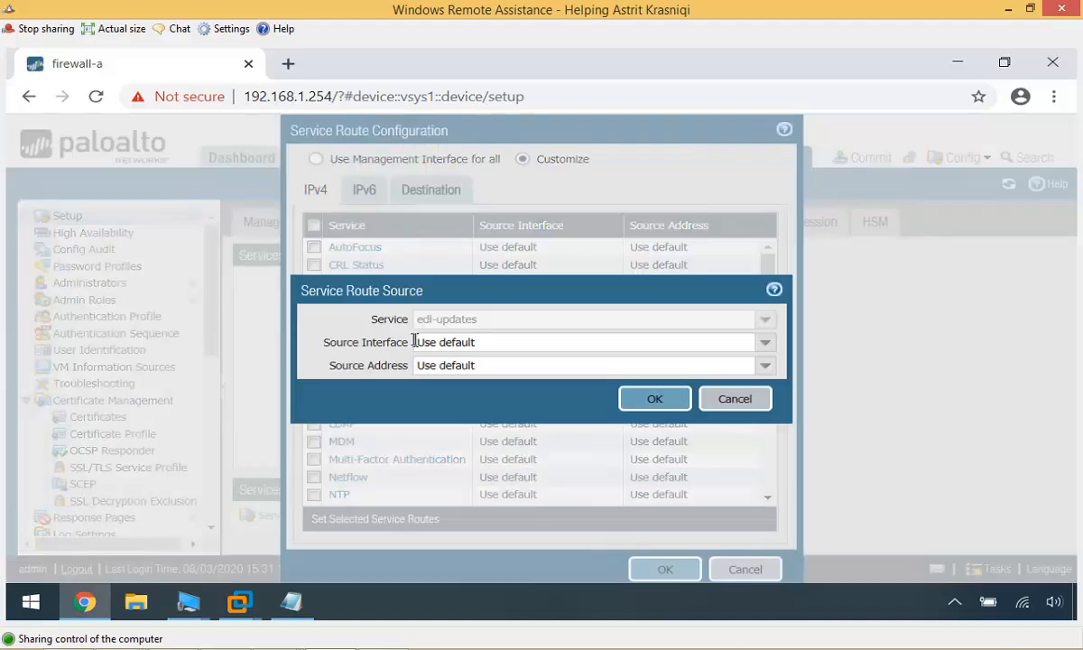
click(764, 342)
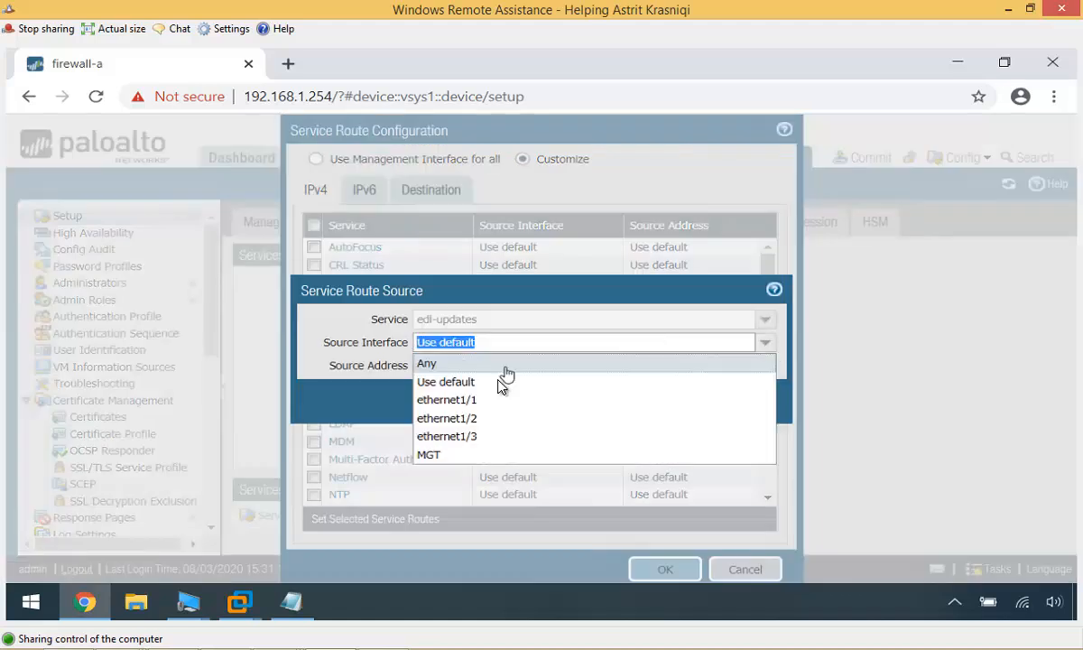
click(474, 439)
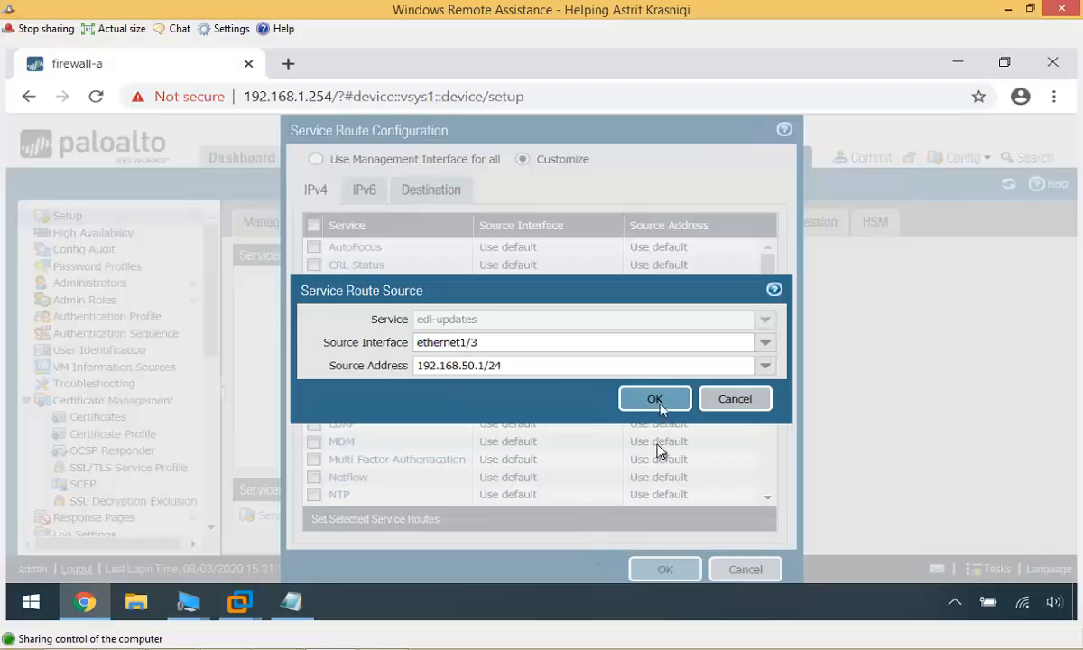
click(659, 404)
click(658, 571)
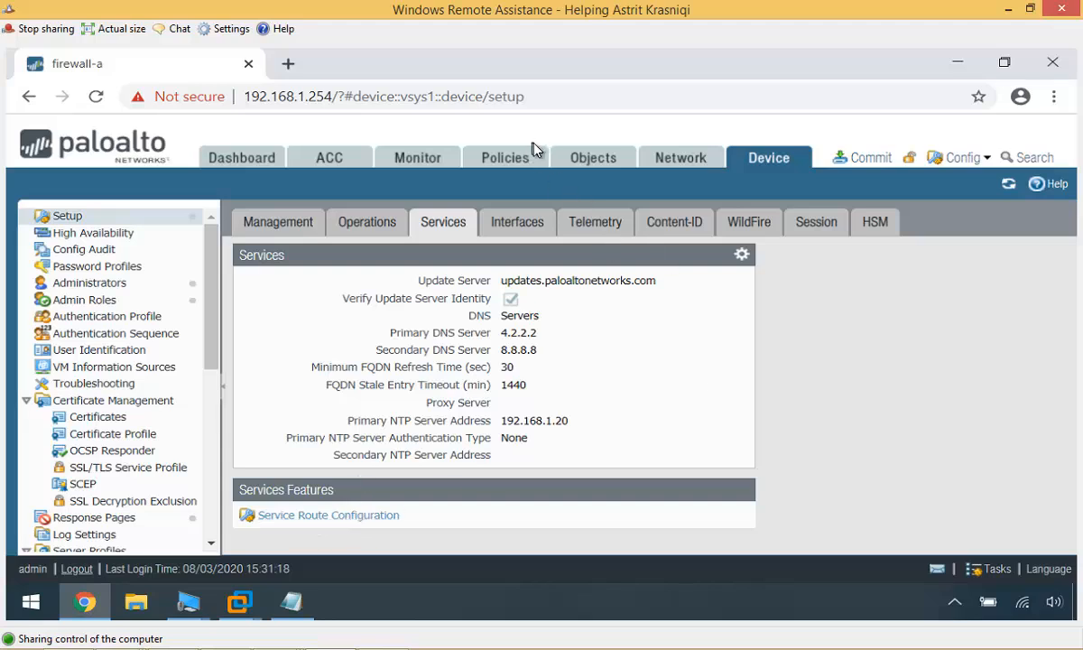
- Add the custom external dynamic list to the URL categories of the in-to-out-CustURL security policy rule and check the rule's action
click(592, 157)
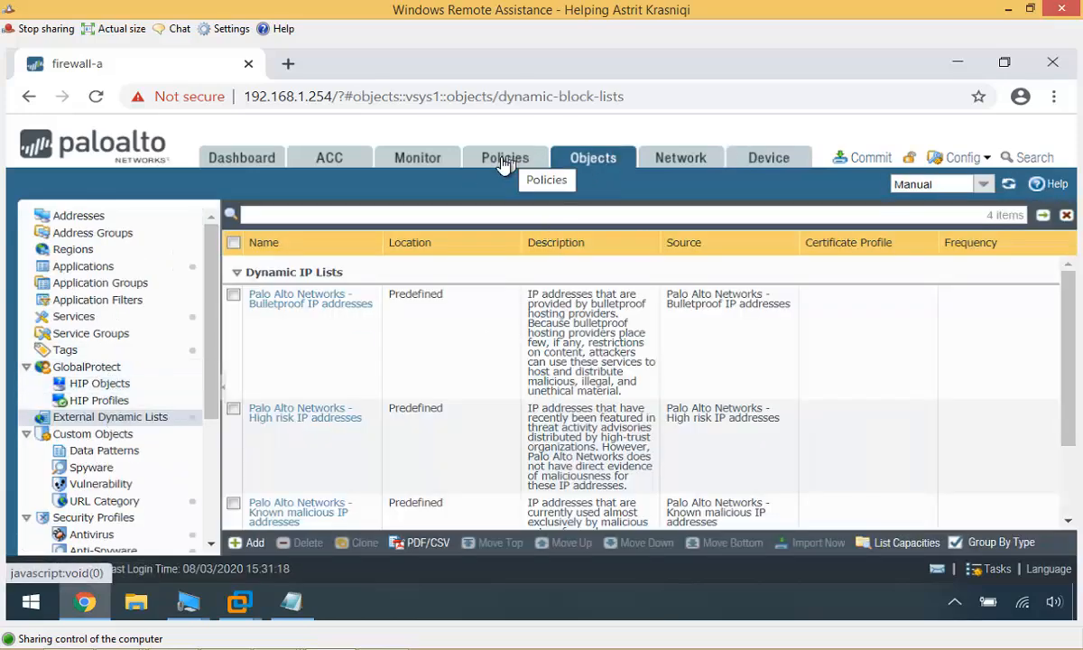
click(502, 162)
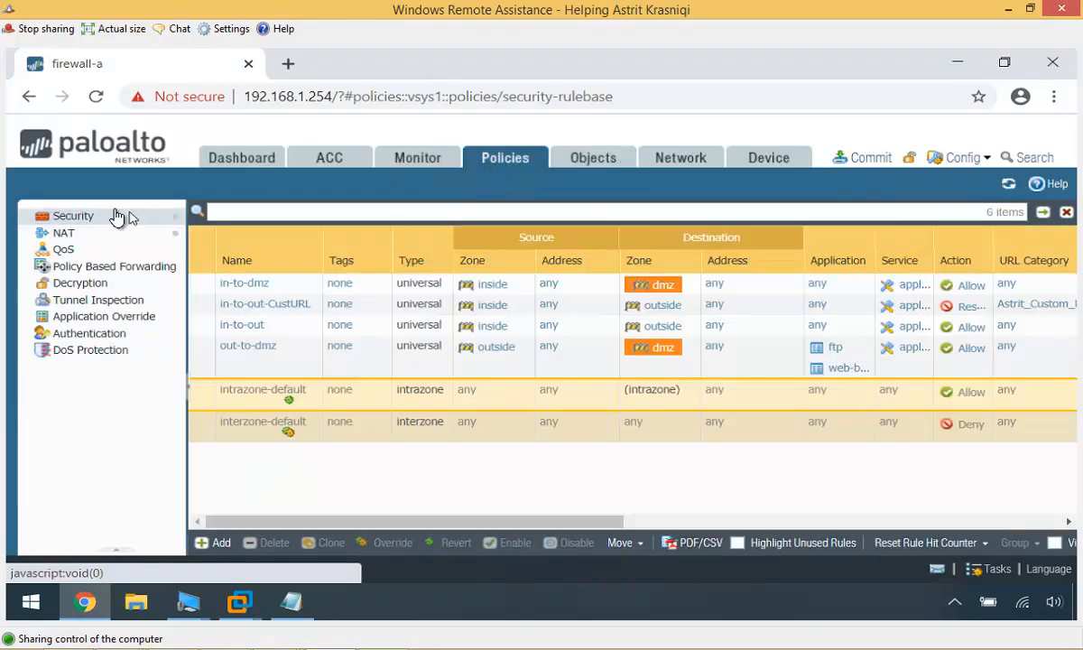
click(259, 306)
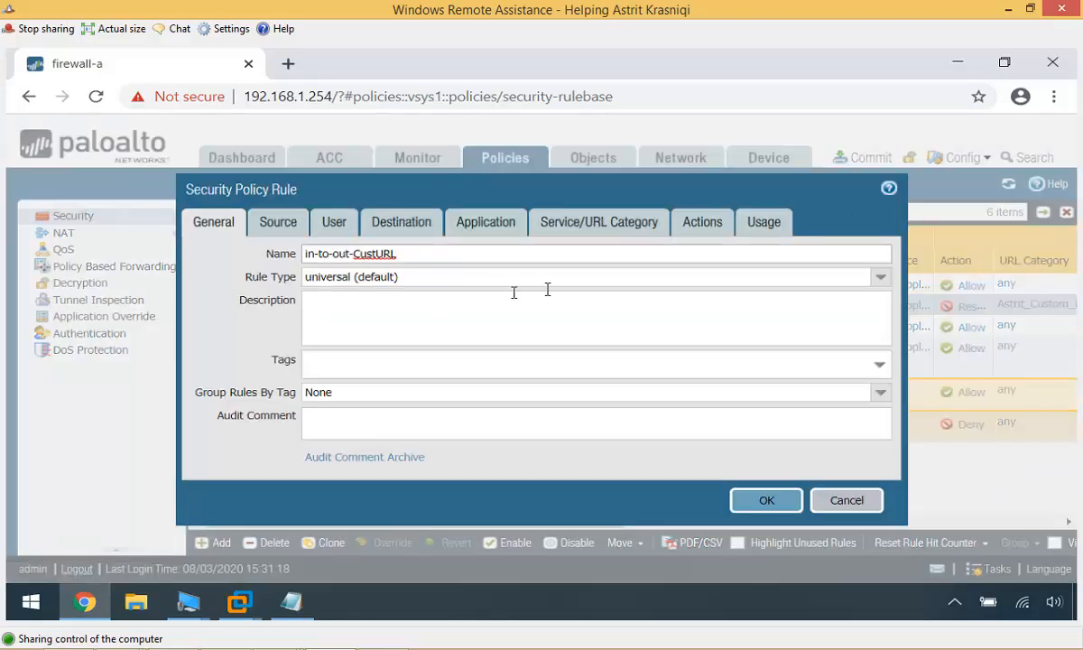
click(596, 225)
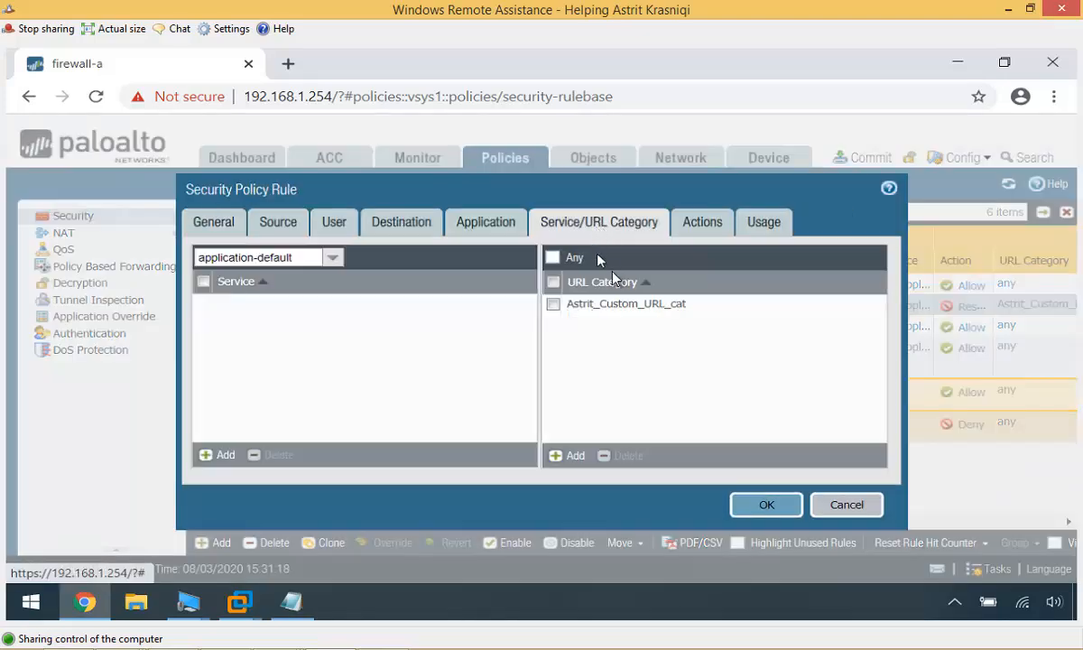
click(556, 455)
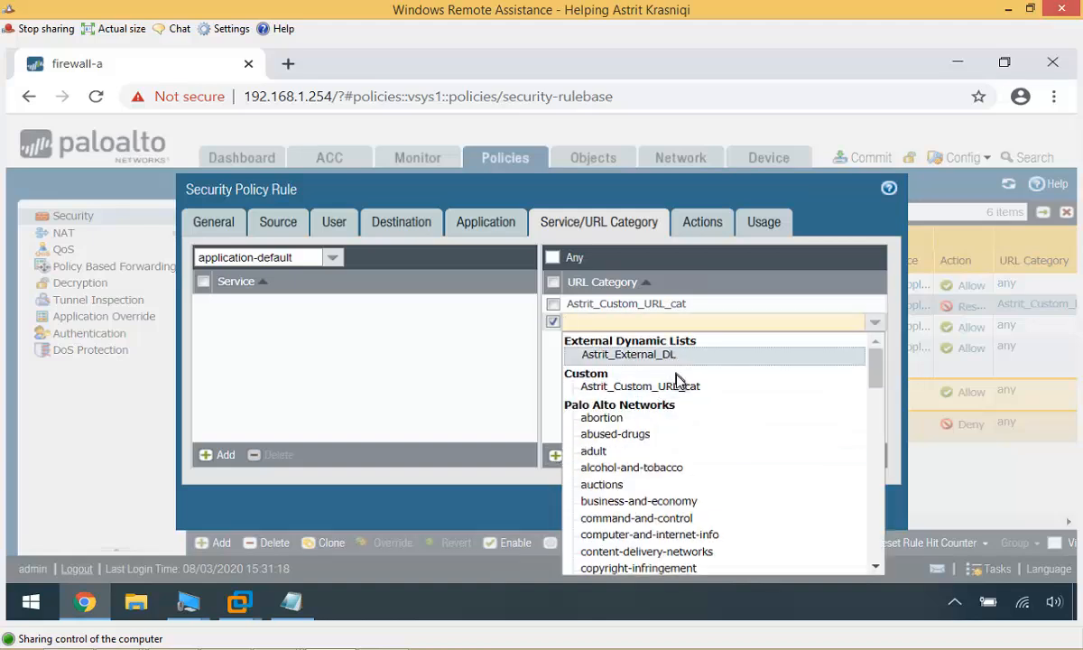
click(620, 357)
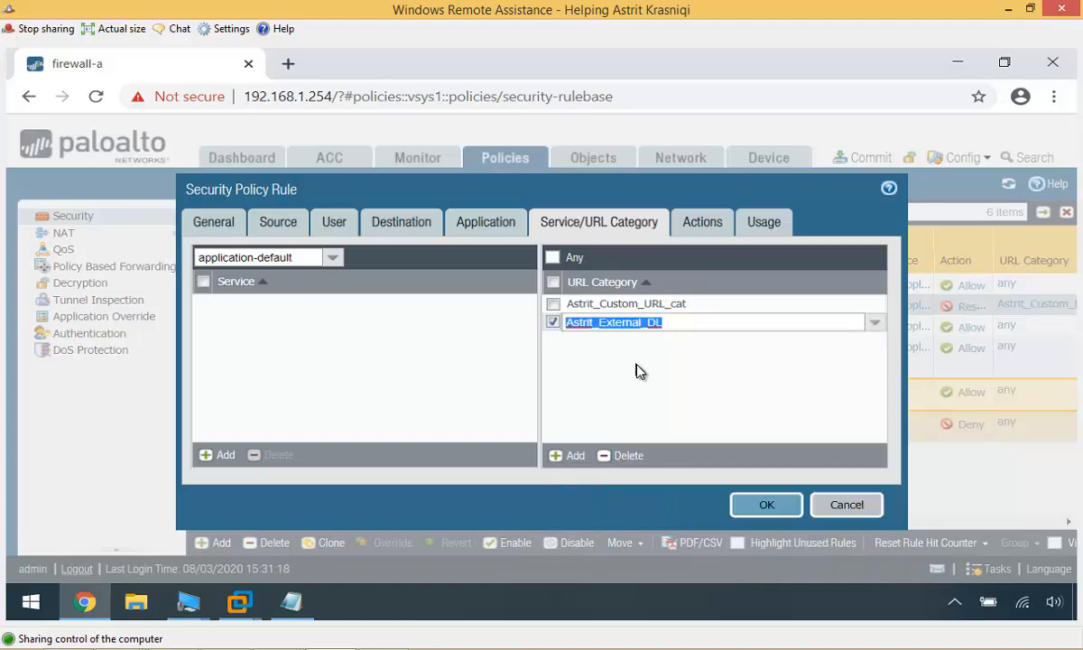
click(703, 224)
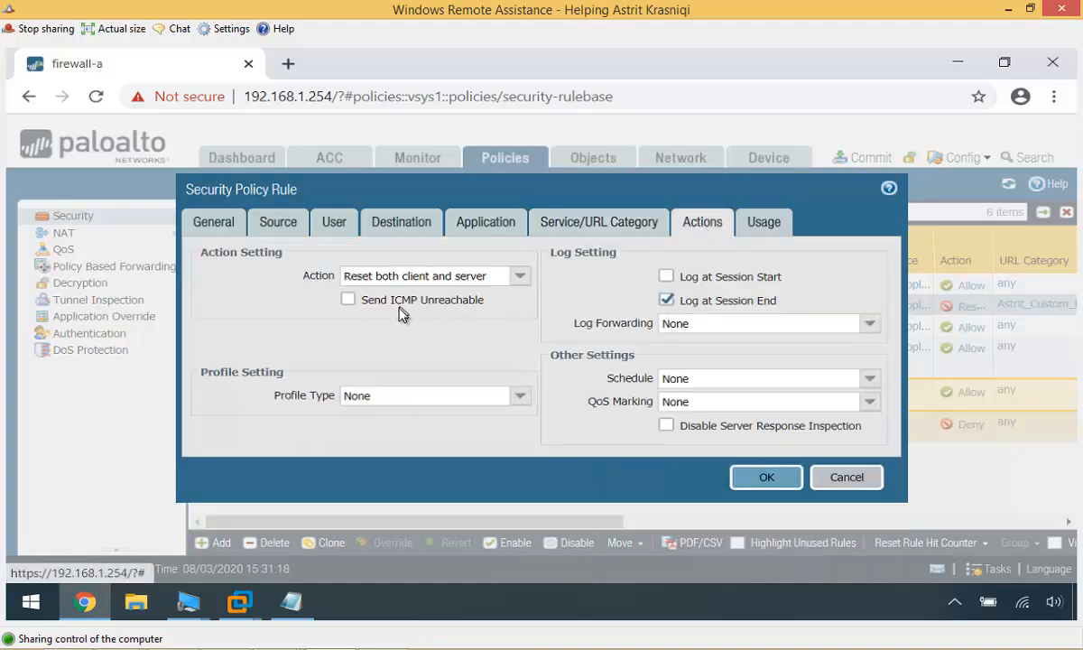
click(593, 223)
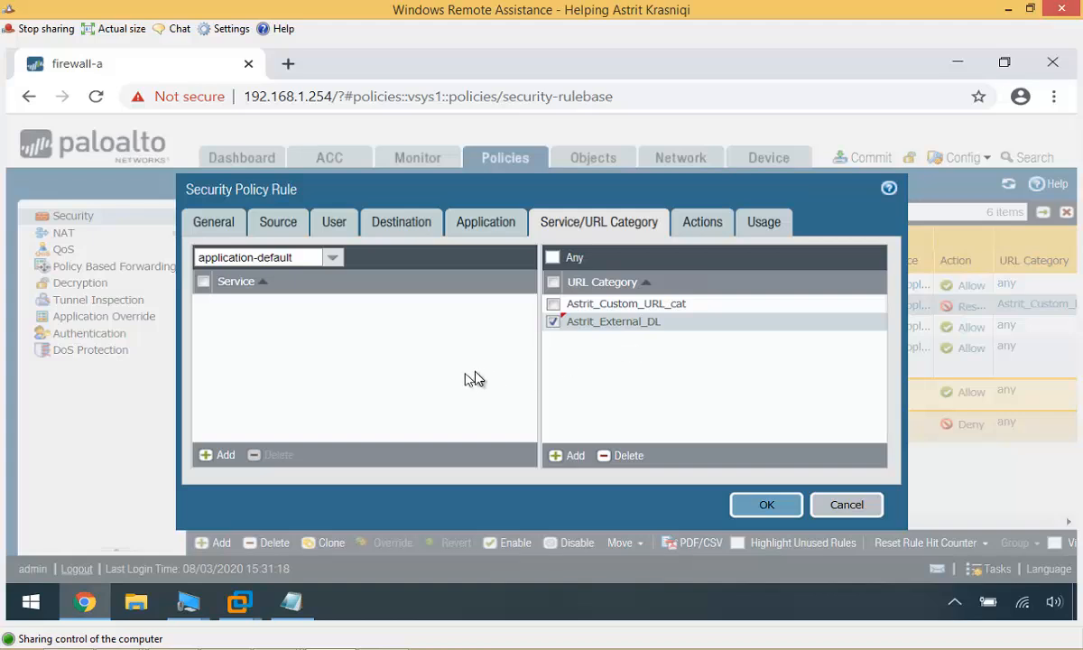
- Review the block-list.txt entries on the PA-VM-9.0-PanOS-DMZ virtual machine and return to the firewall's web interface
mouse_move(240, 601)
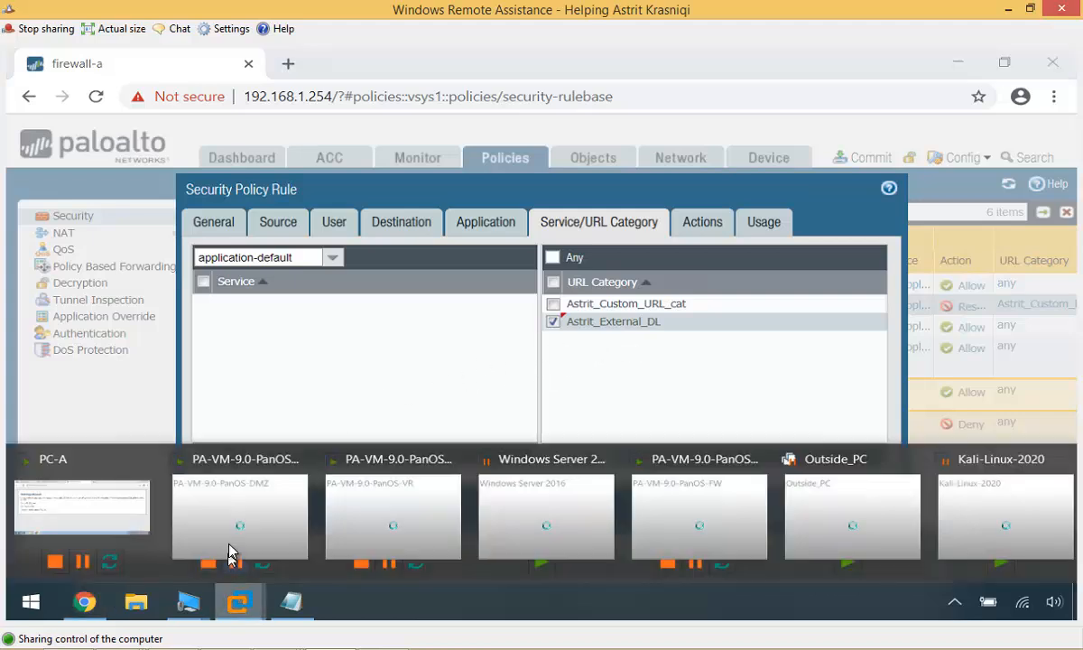
click(229, 548)
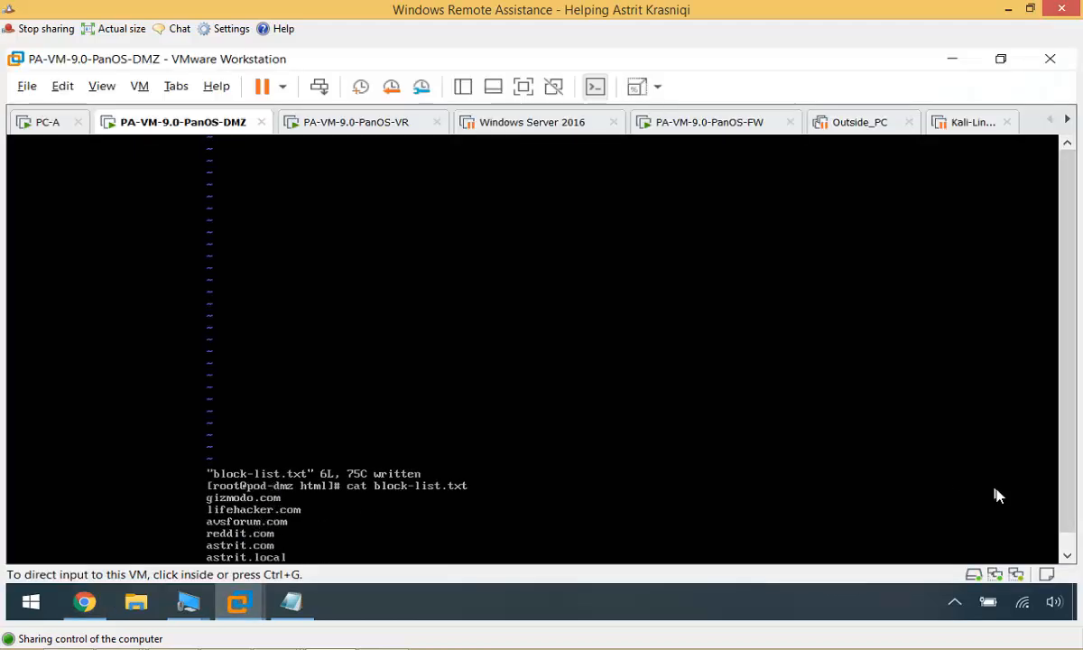
click(1067, 555)
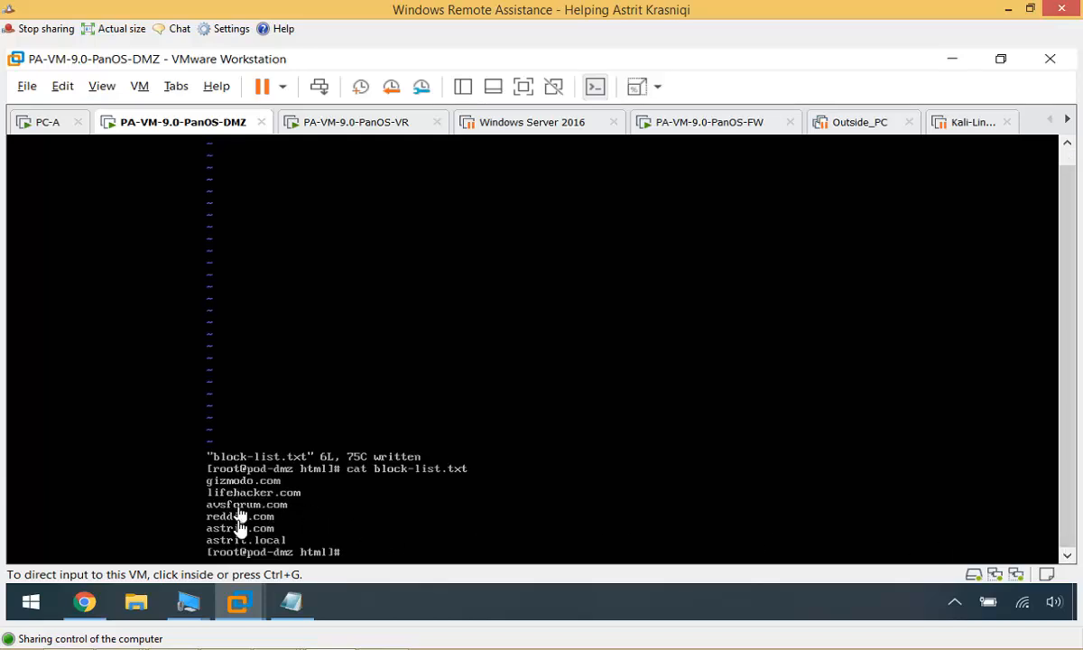
click(90, 607)
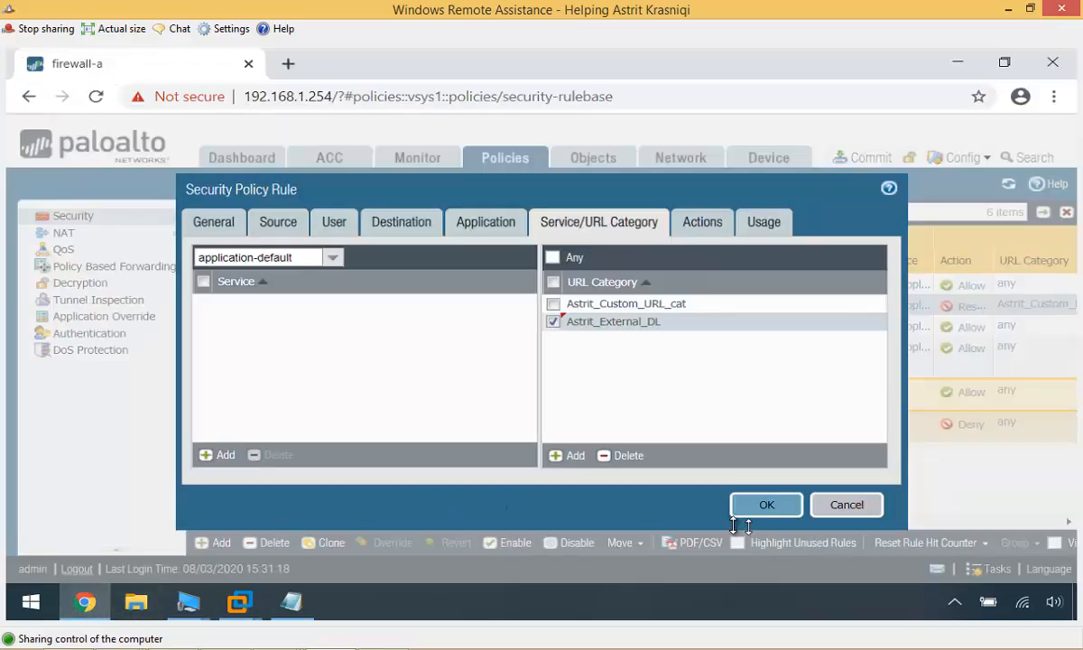
- Save the edited security policy rule and commit all changes to the firewall
click(766, 505)
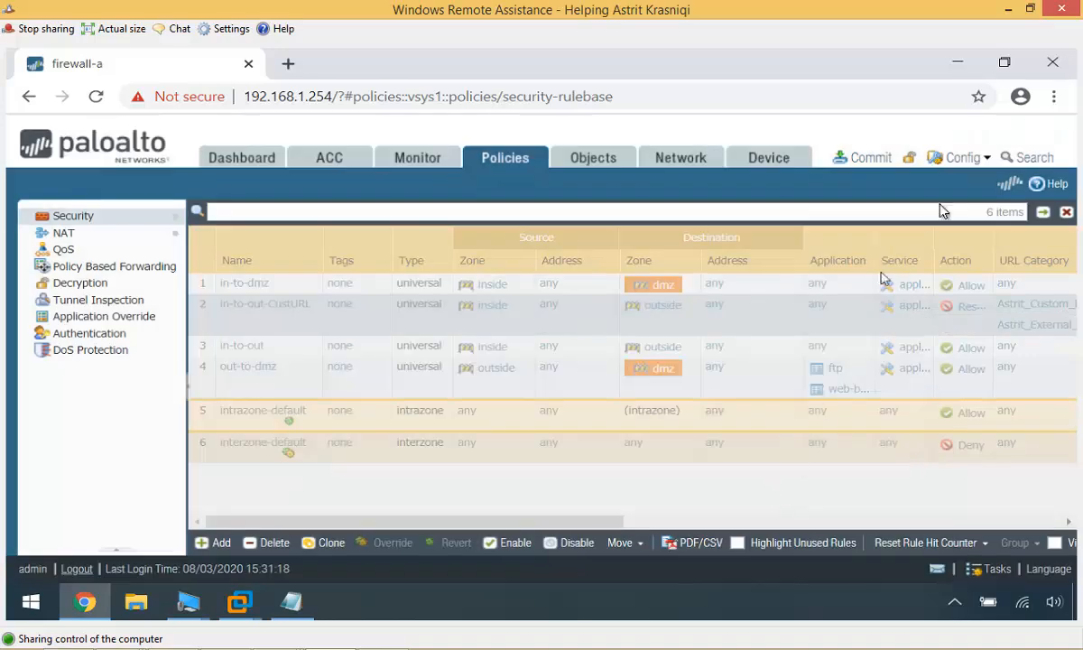
click(858, 161)
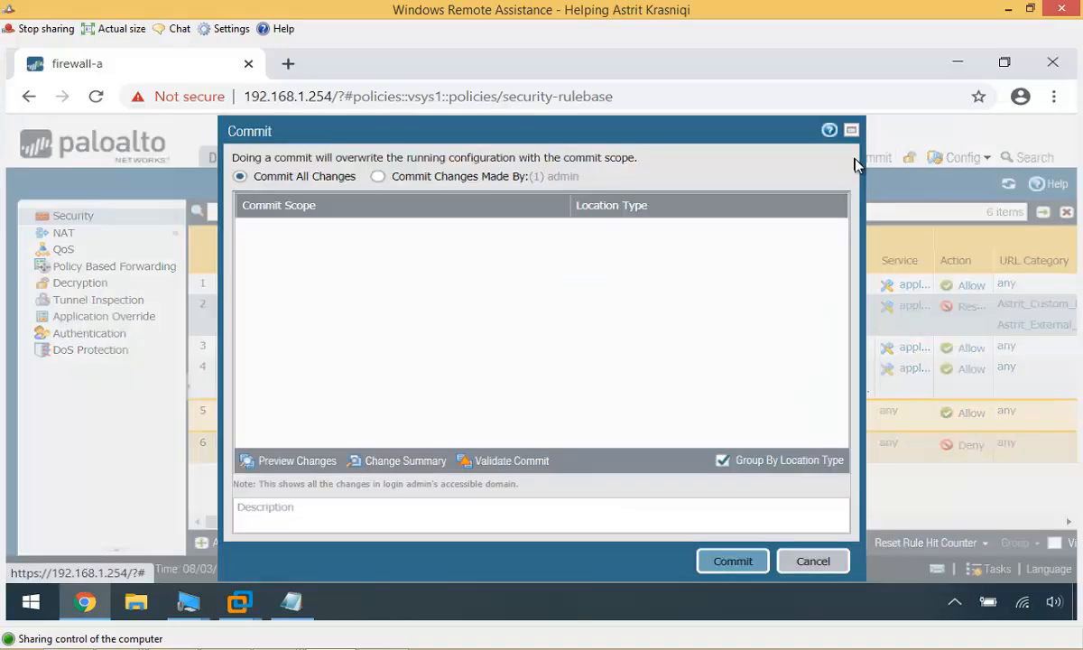
click(733, 560)
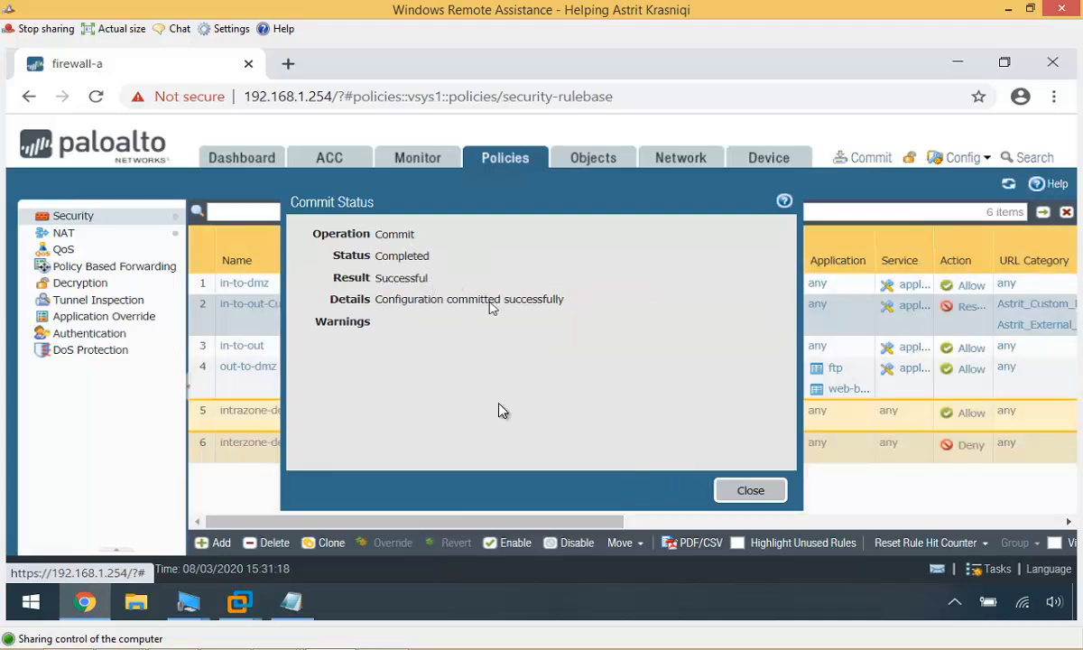
click(754, 492)
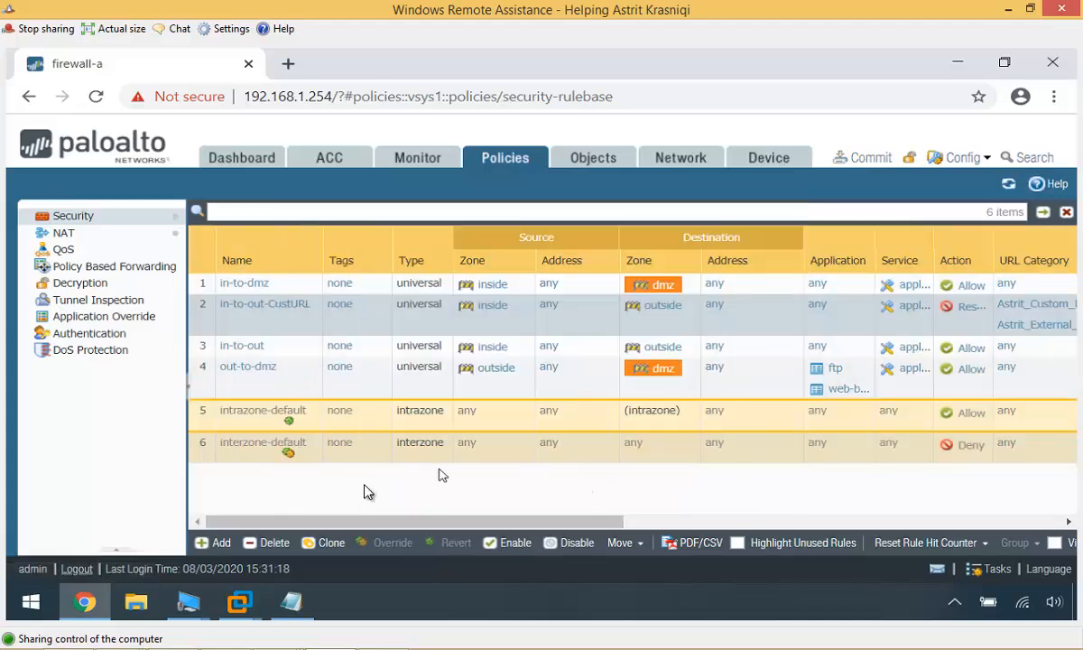
- Switch to the PC-A virtual machine and visit avsforum.com in a new browser tab to test the block
click(406, 160)
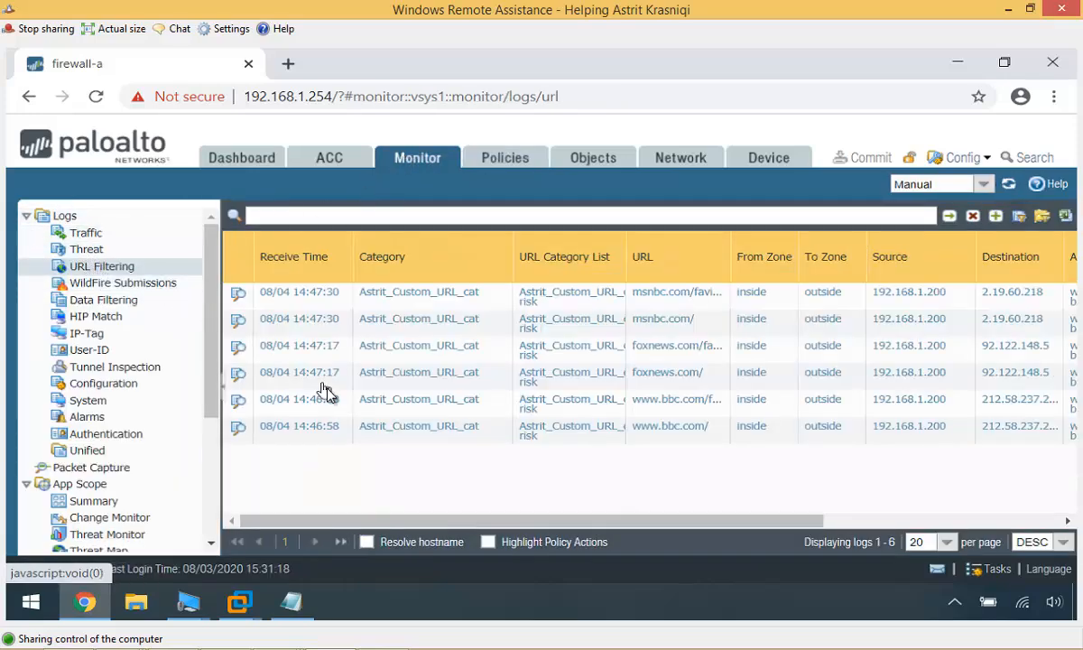
click(240, 603)
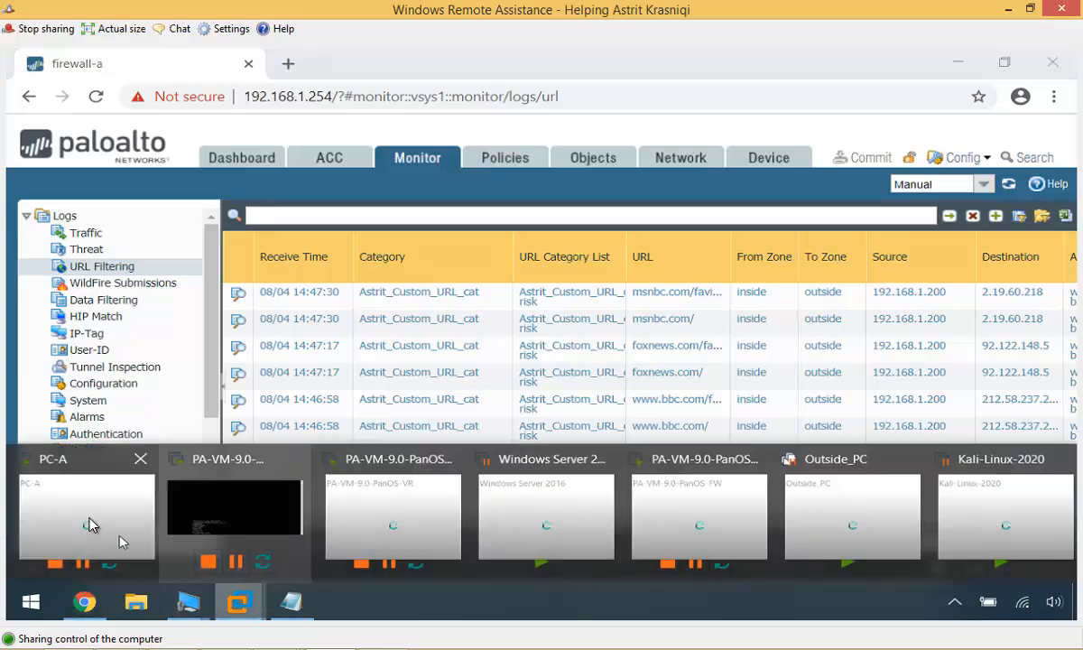
click(89, 532)
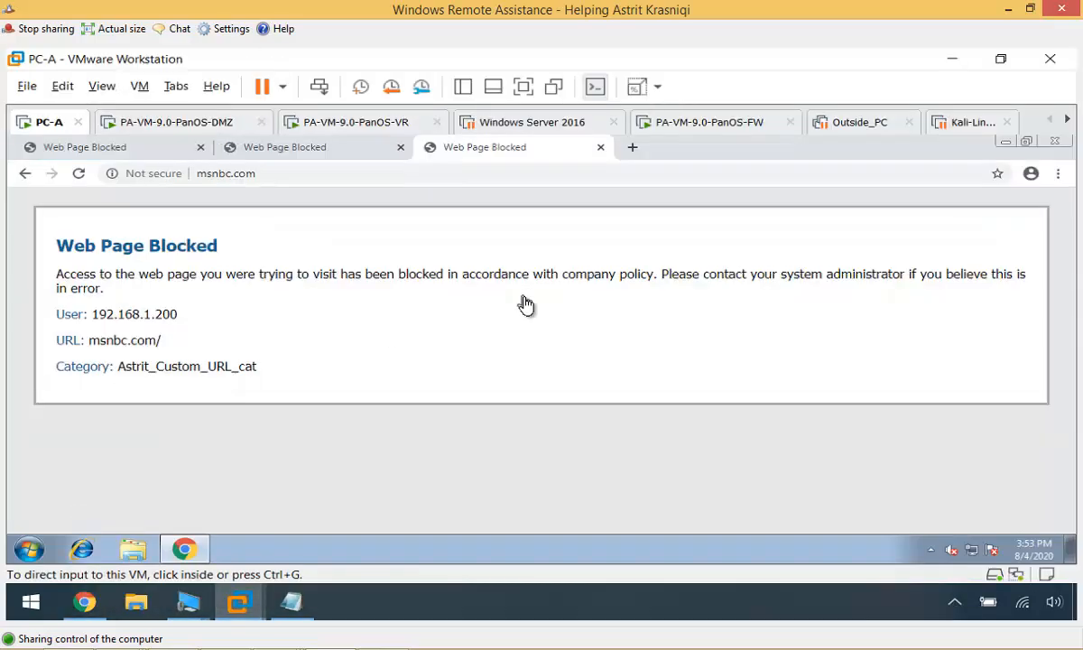
click(633, 148)
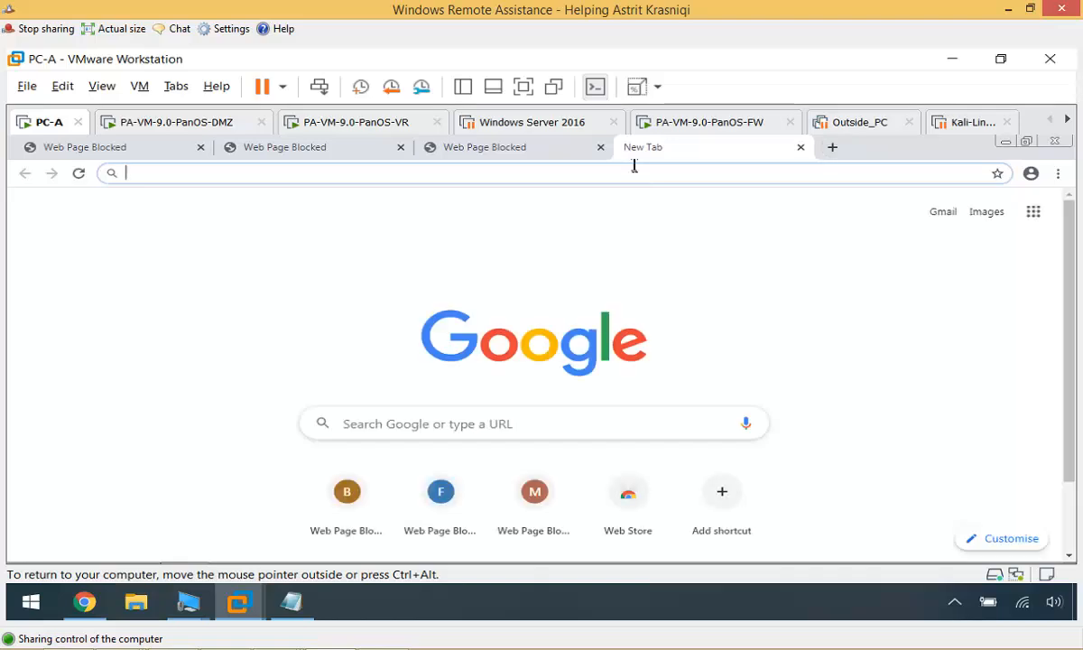
text(av)
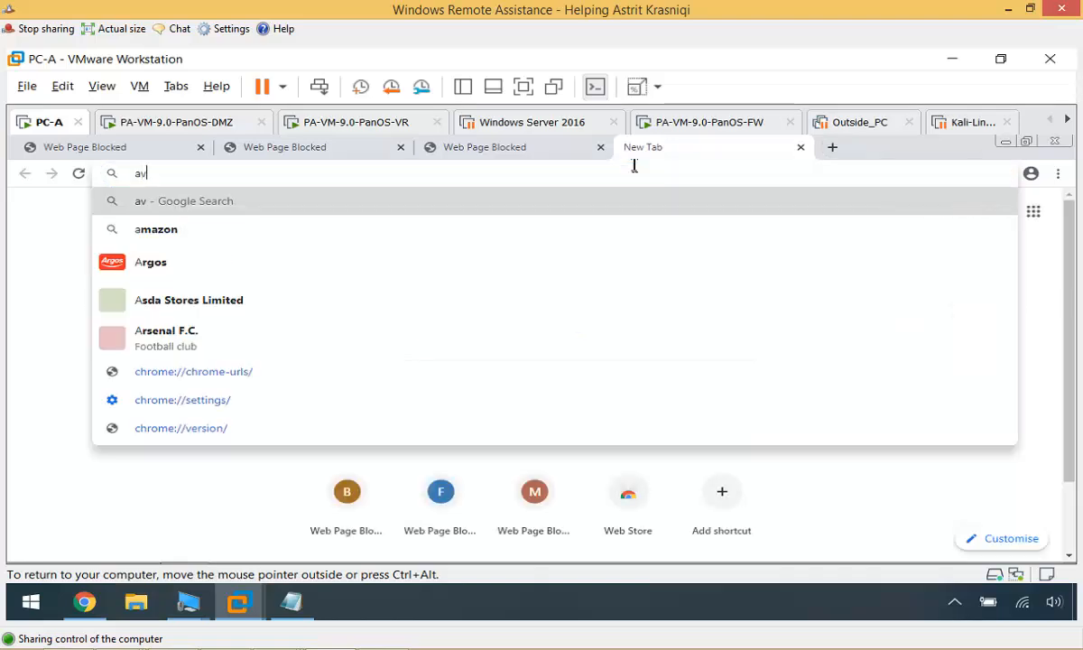
text(sforum.com)
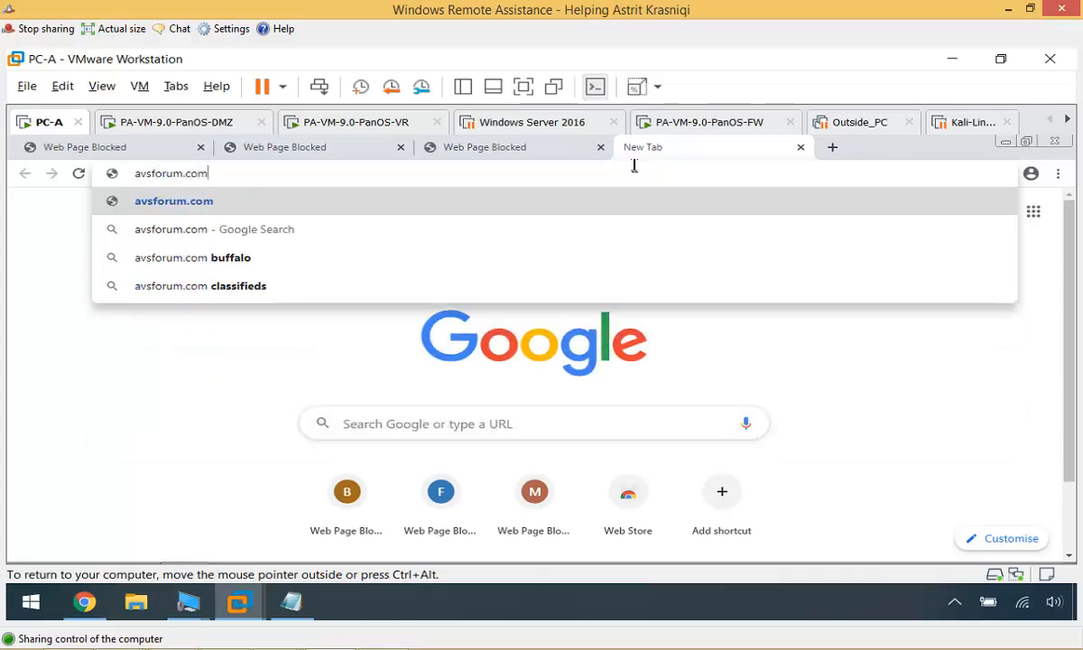
key(Return)
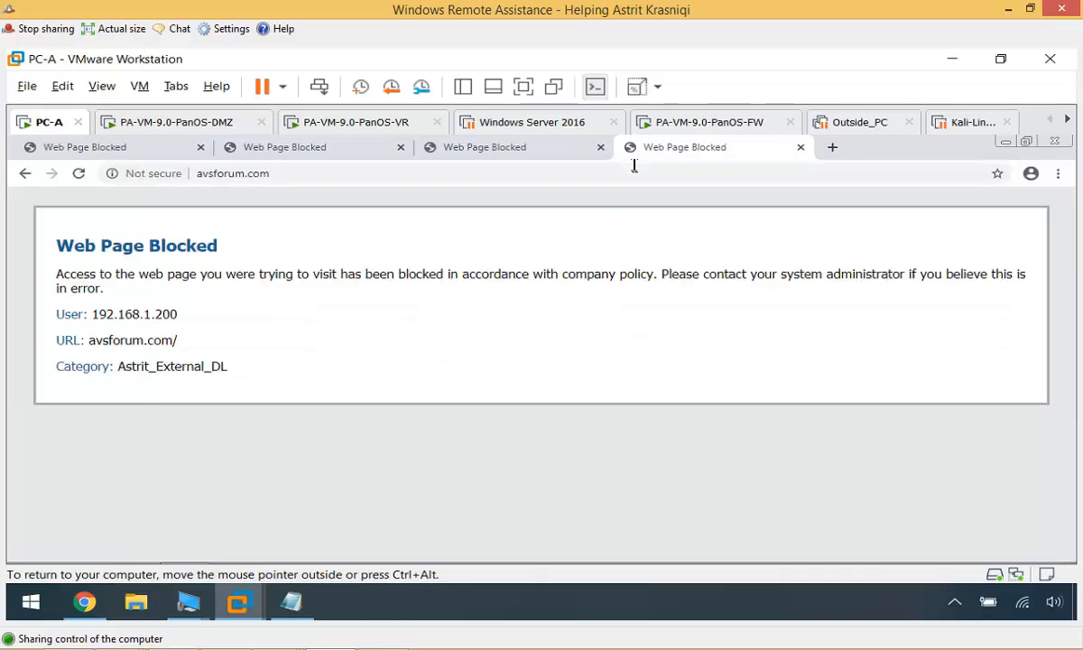
- Compare the URL category reported on the avsforum.com block page with the one on the msnbc.com block page
drag(180, 341, 90, 331)
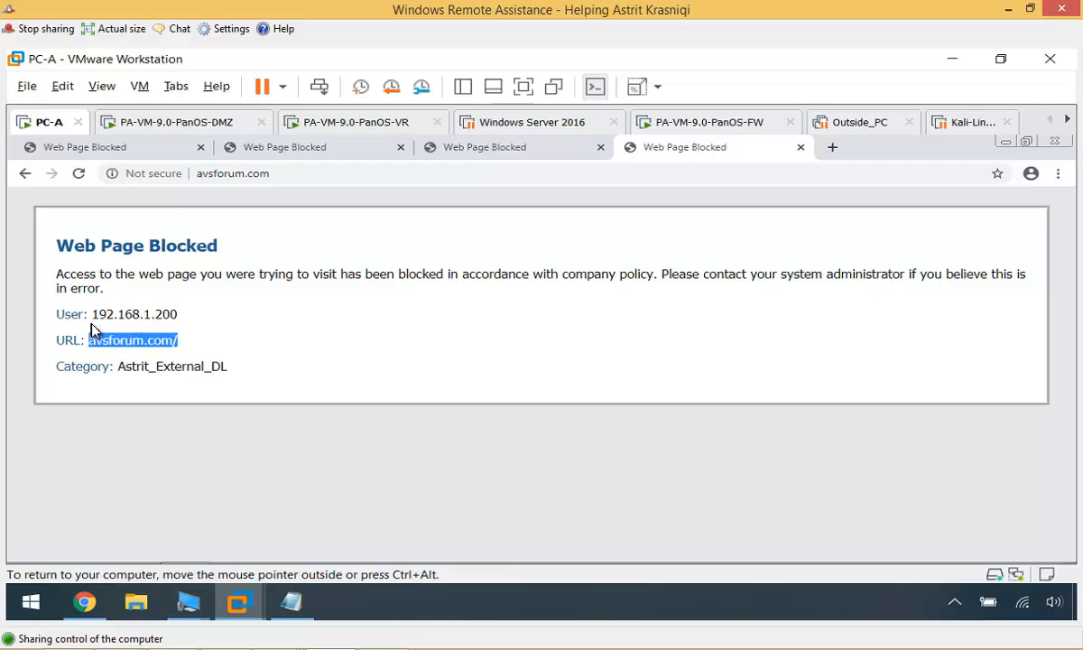
drag(120, 368, 242, 374)
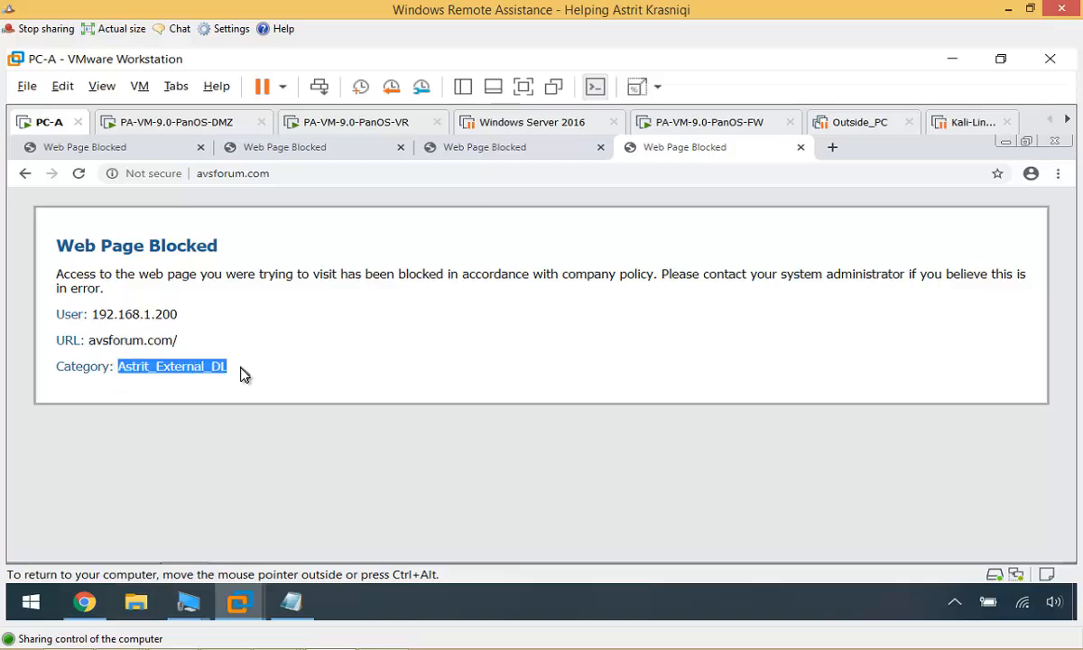
click(242, 374)
click(454, 149)
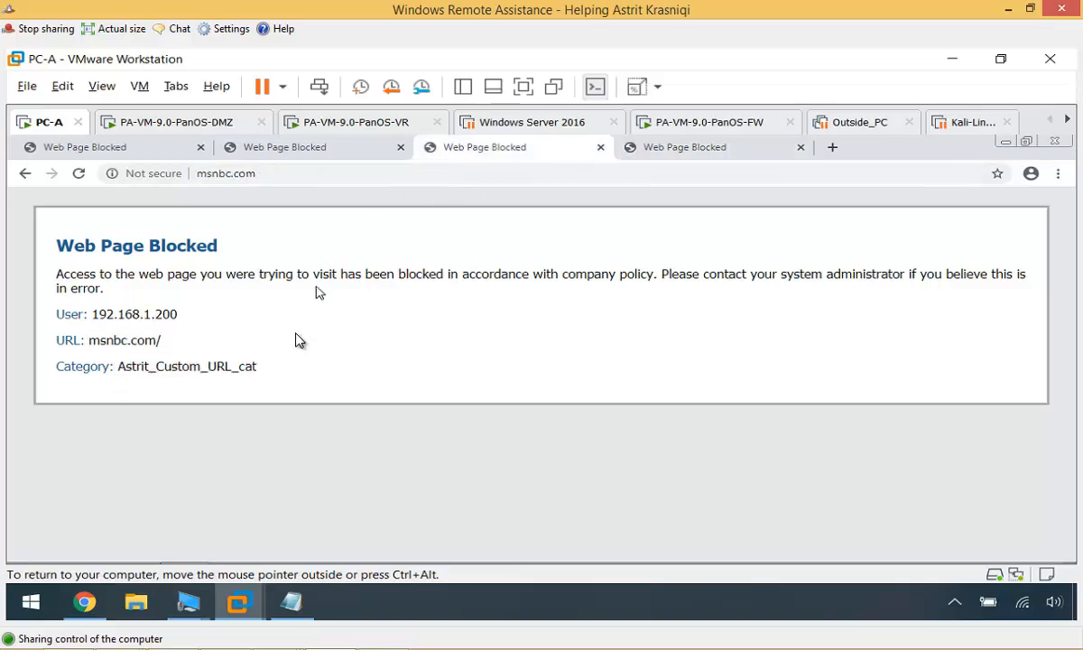
drag(275, 372, 166, 364)
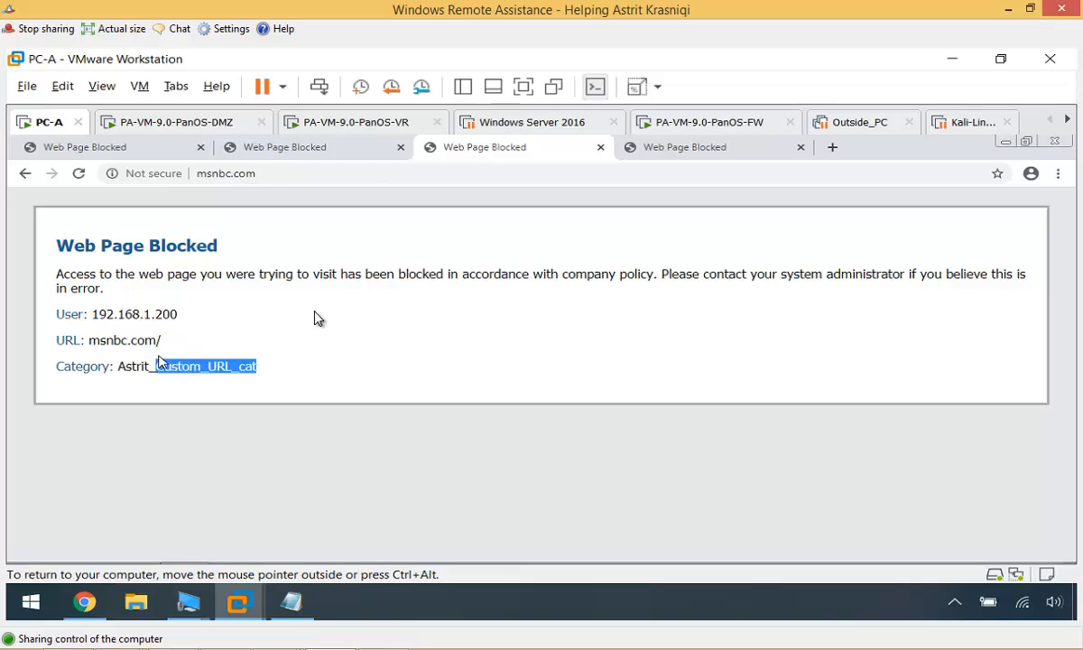
click(699, 147)
drag(238, 373, 147, 372)
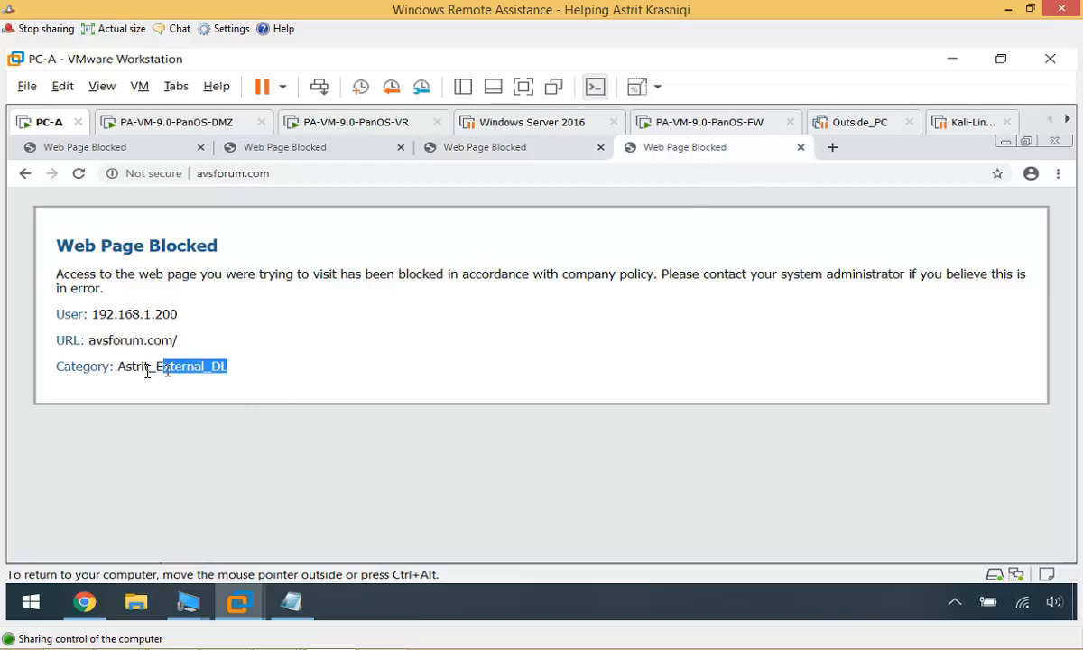
- Visit lifehacker.com in another new browser tab on PC-A to test a second block-list entry
click(832, 147)
text(li)
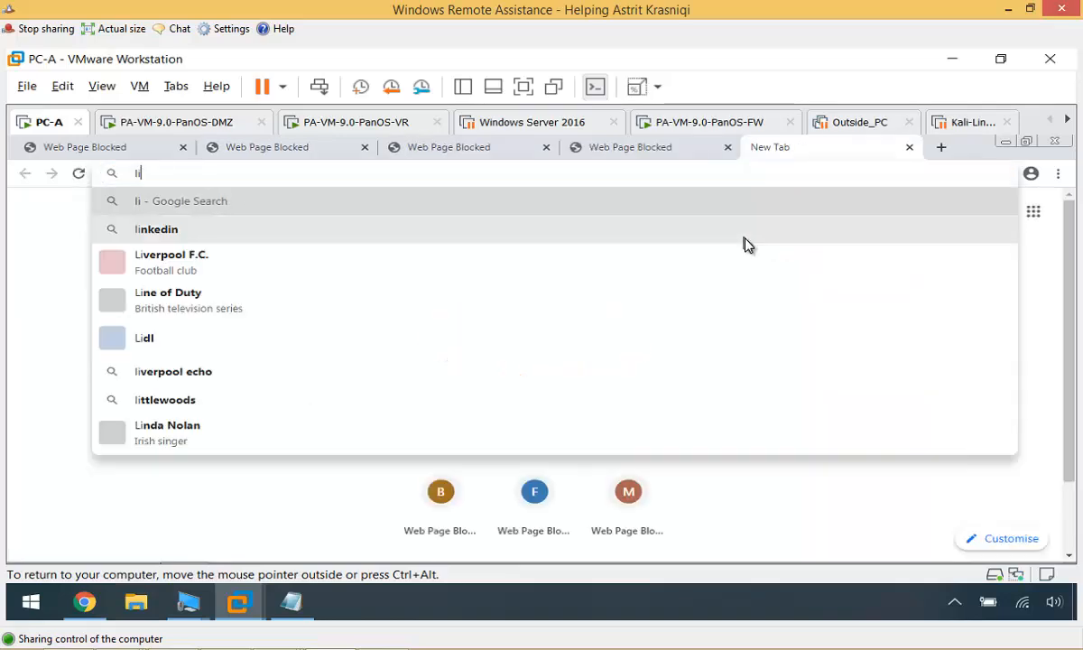
text(fehacker.com)
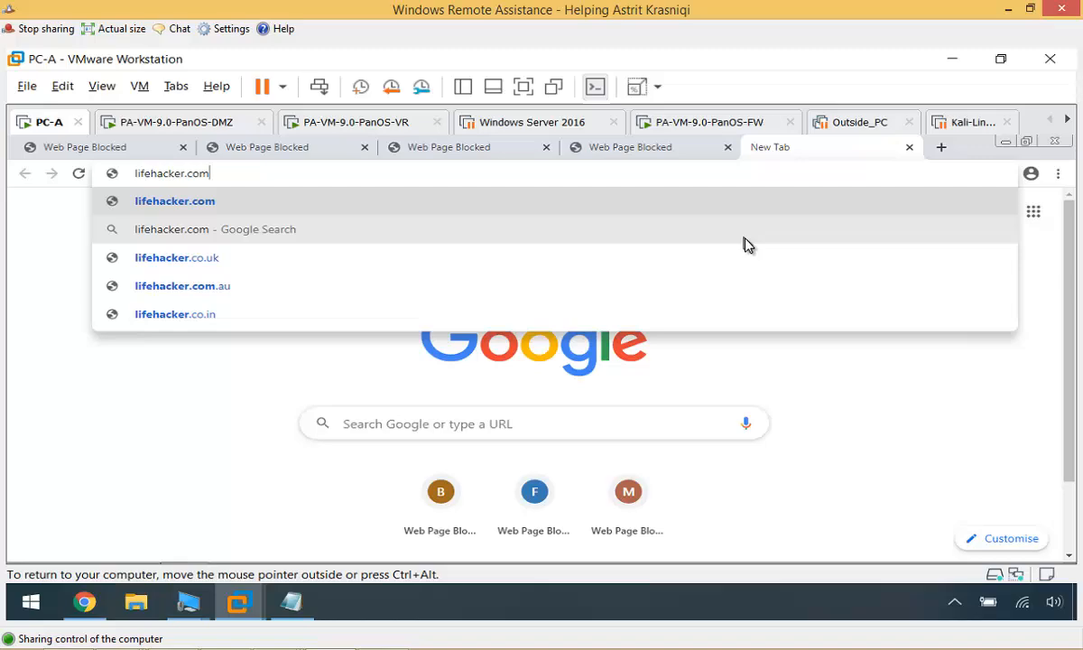
key(Return)
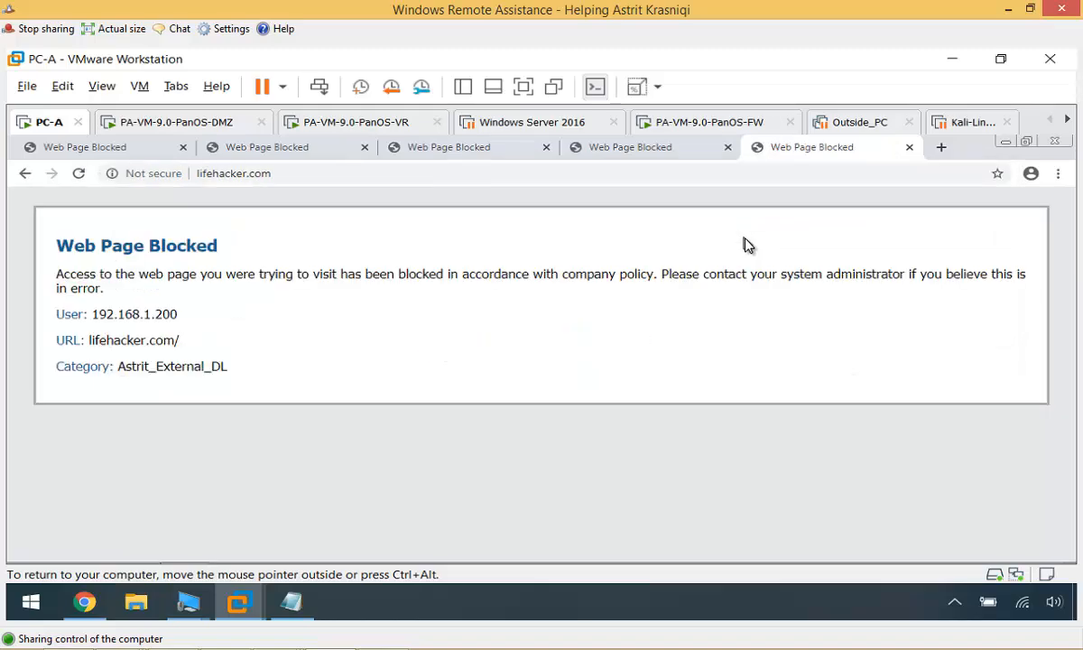
- Return to the firewall's web interface and review the external dynamic list and the URL filtering log for the tested sites
click(84, 602)
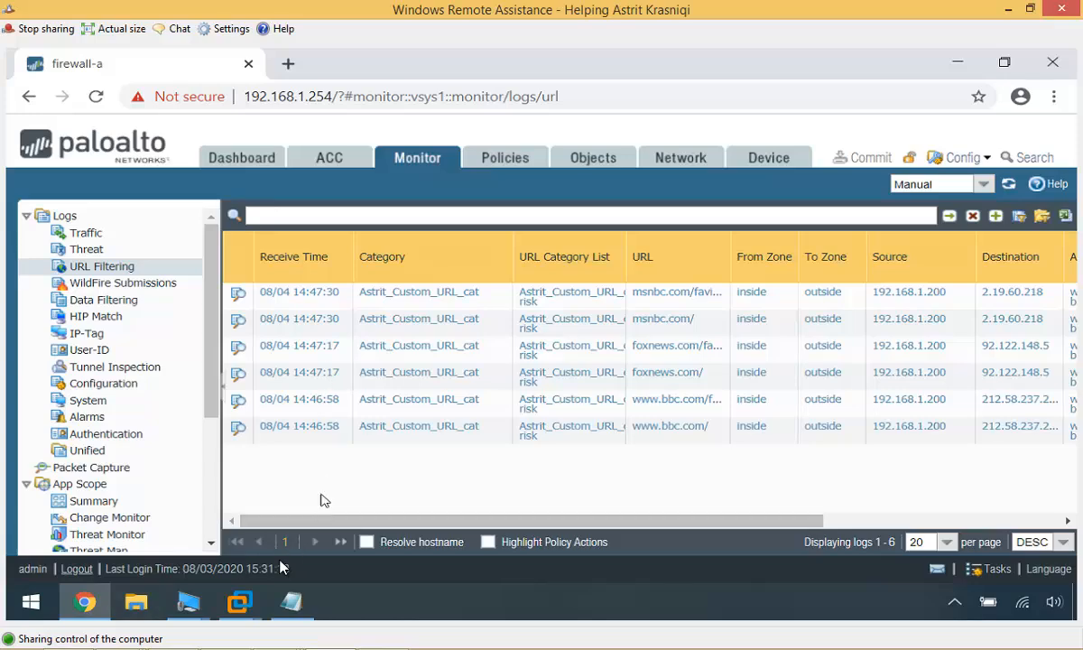
click(251, 605)
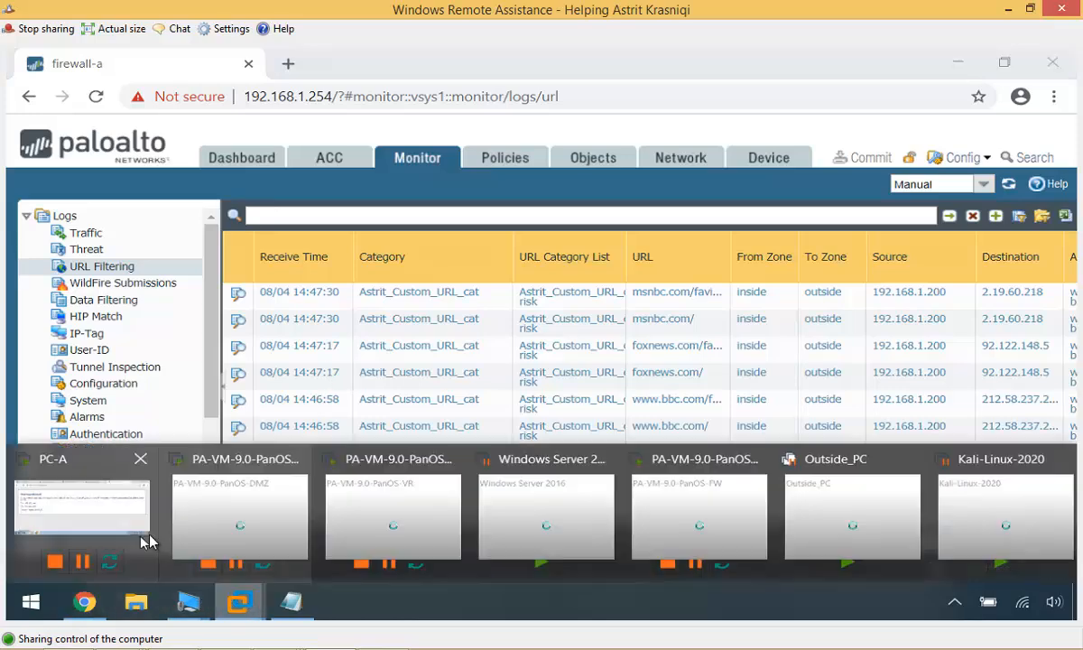
click(251, 525)
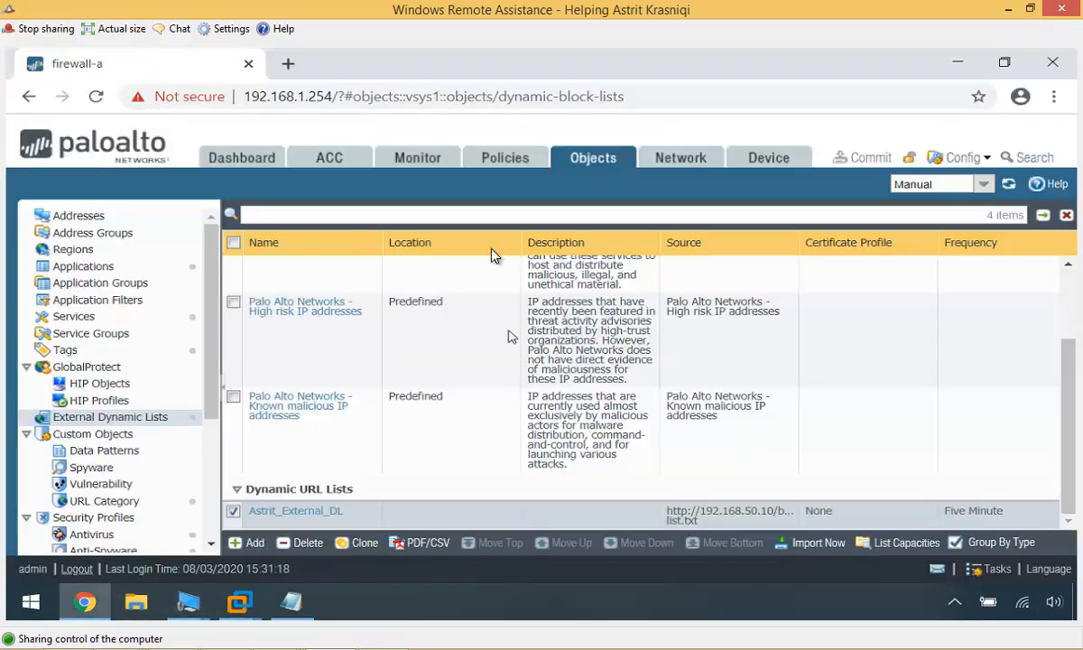
click(424, 172)
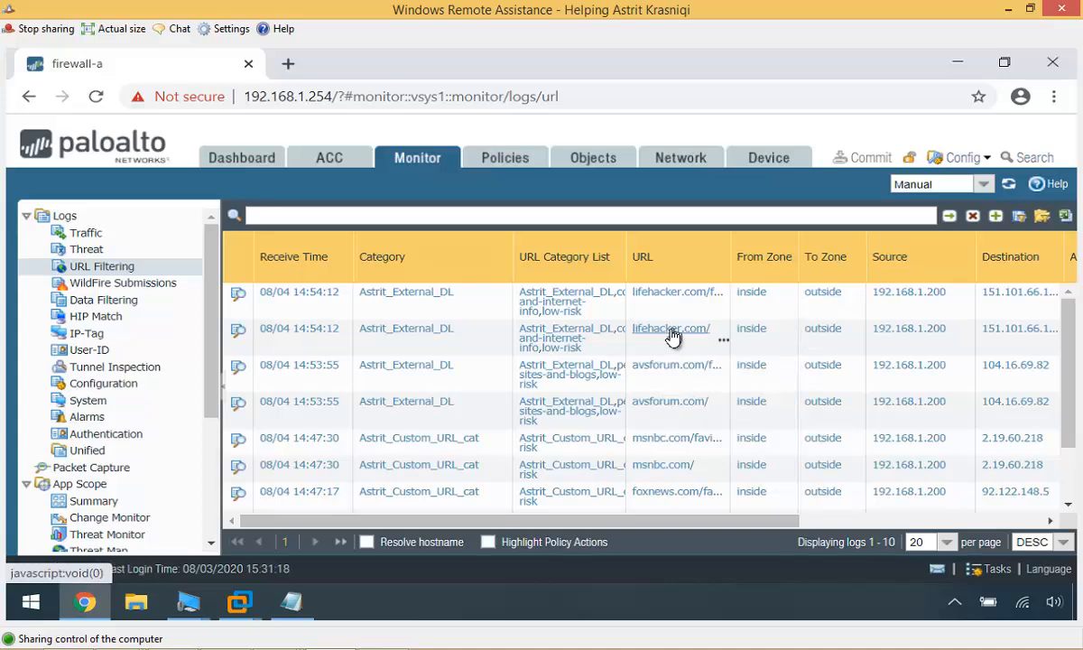
- Check the action recorded for the lifehacker.com entries in the URL filtering log
click(829, 523)
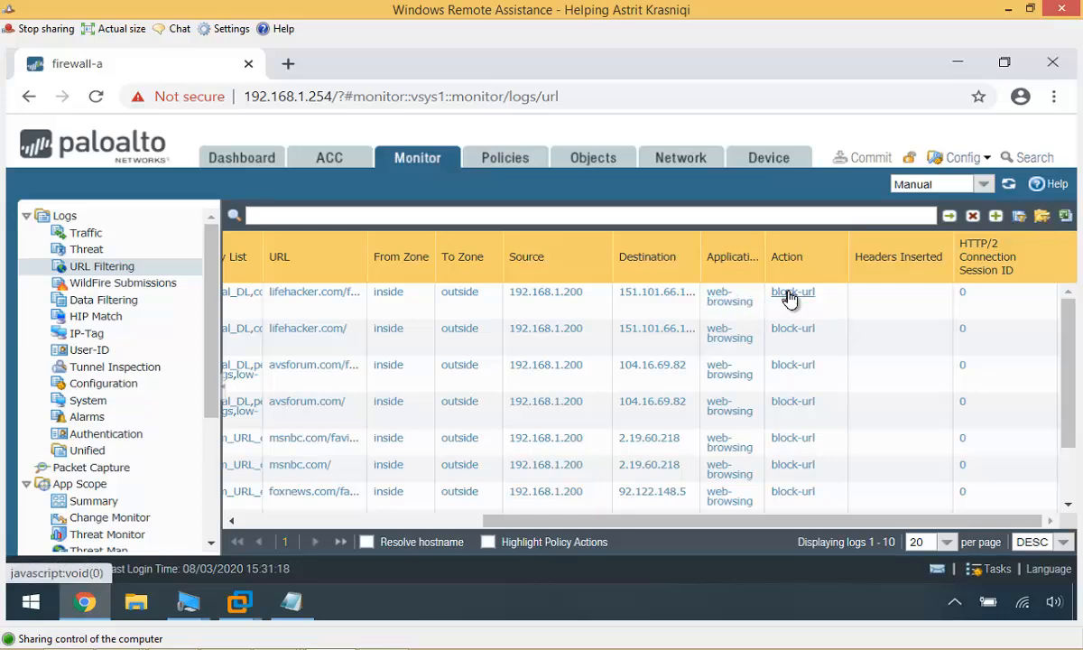
click(404, 522)
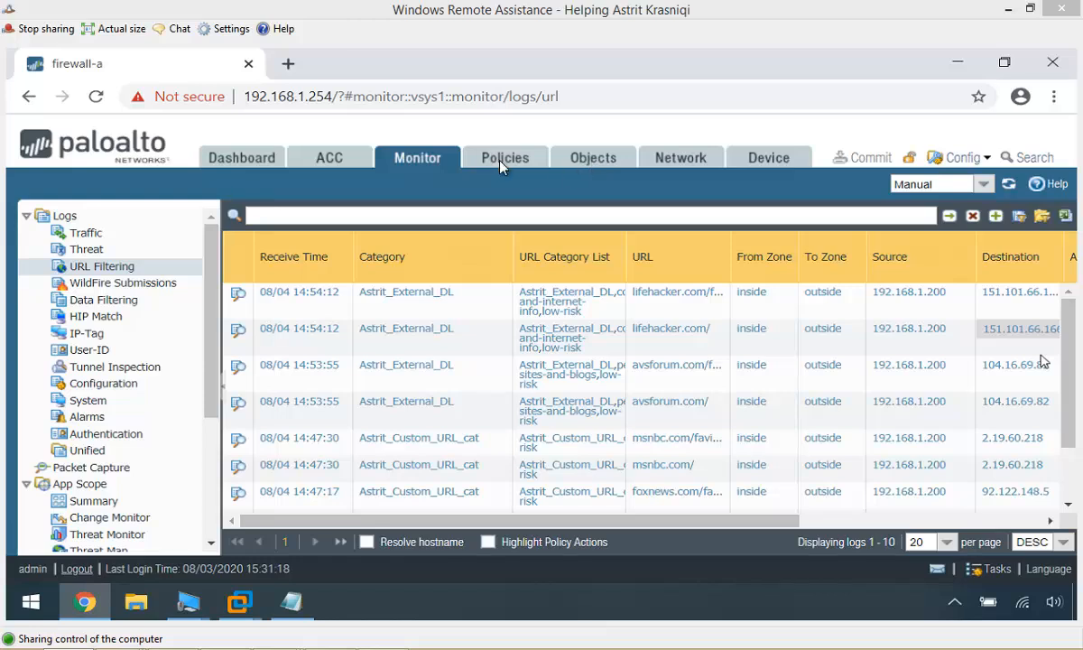
- Clone the predefined default URL Filtering security profile
click(594, 160)
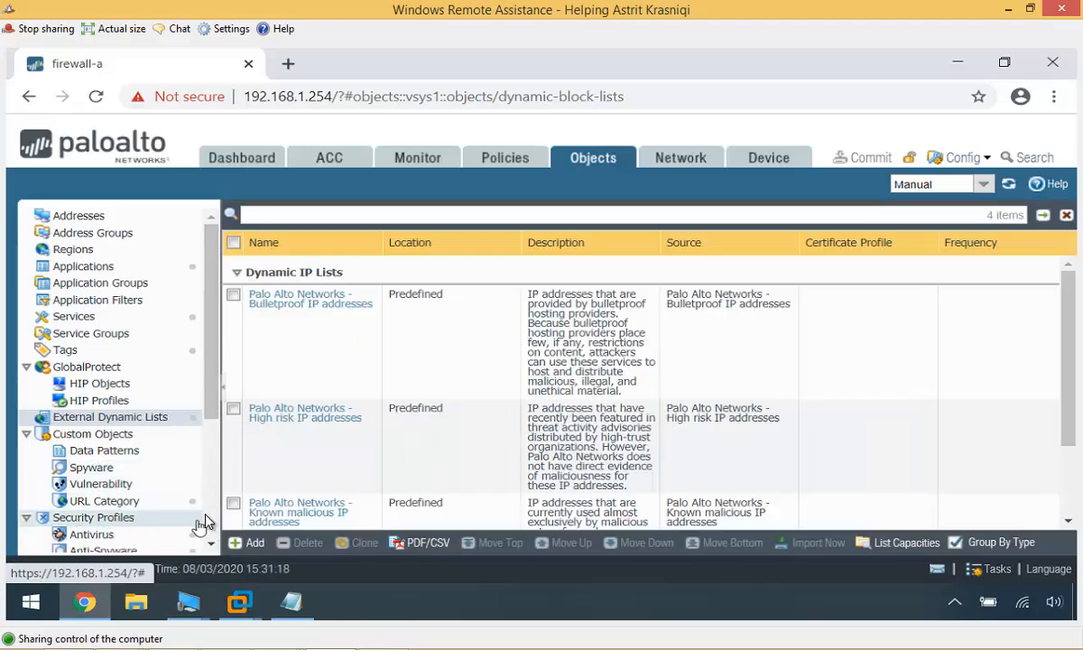
scroll(158, 496, down, 4)
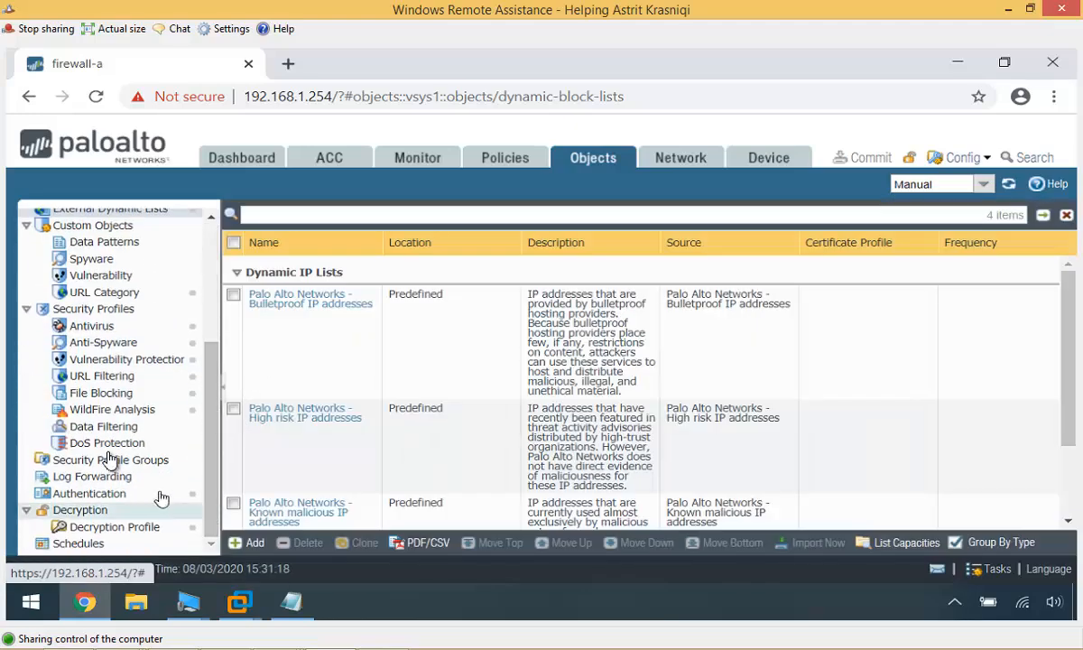
click(91, 376)
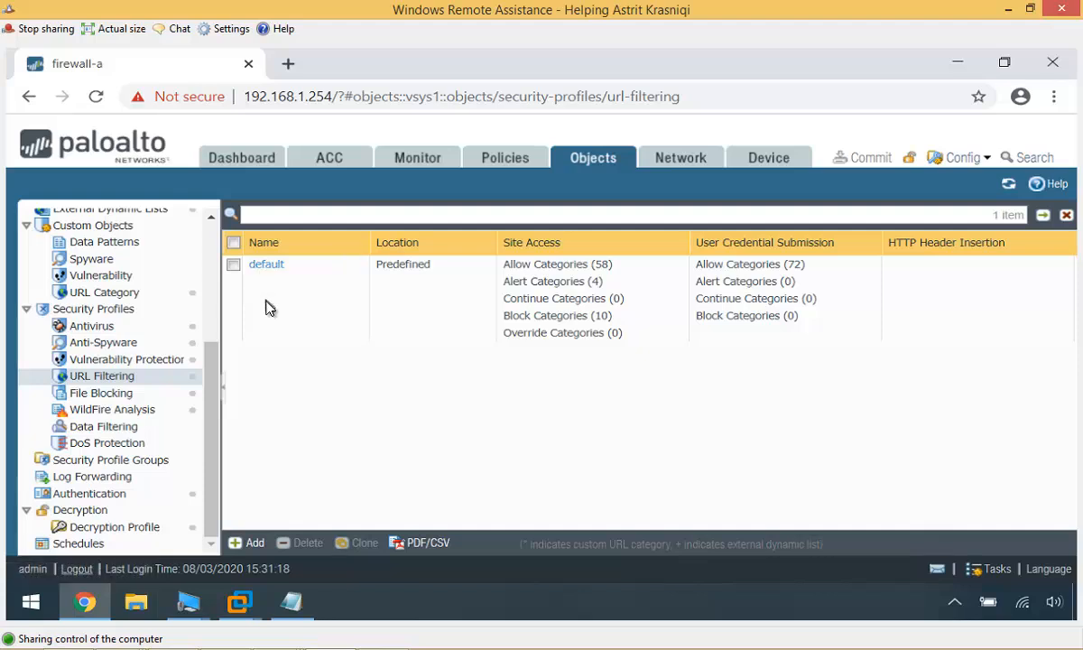
click(232, 264)
click(365, 544)
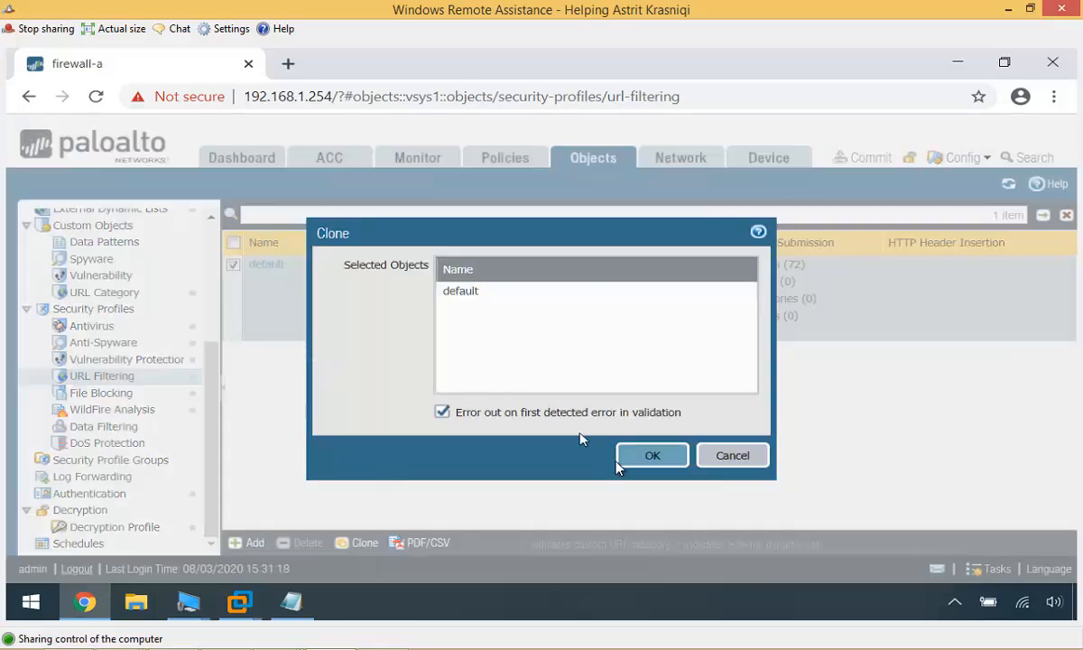
click(648, 456)
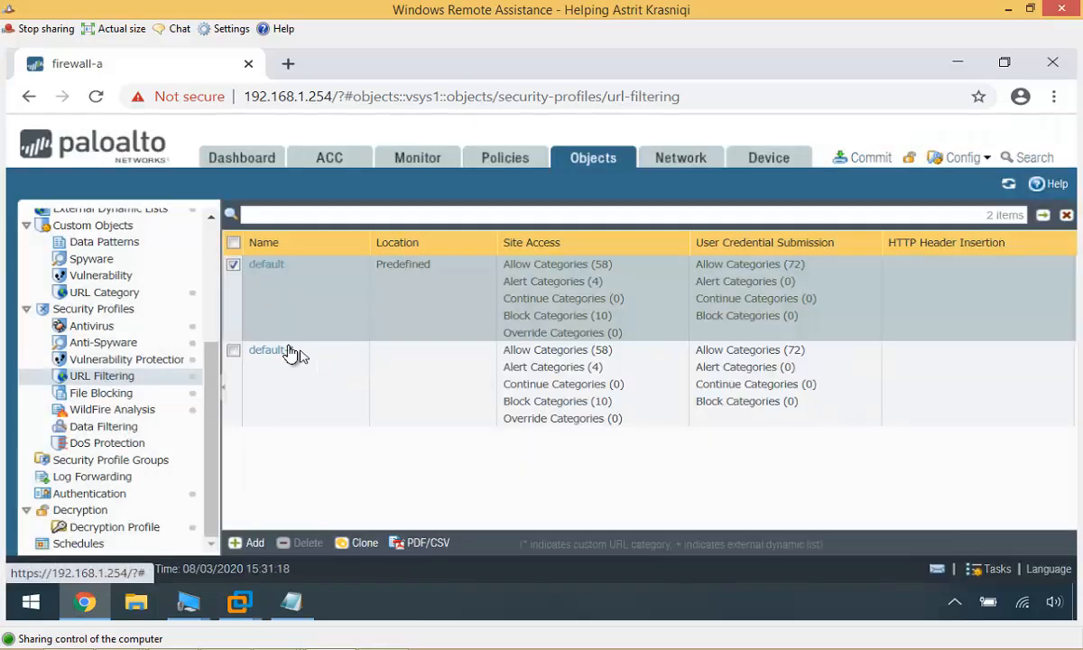
- Rename the cloned URL Filtering profile to the admin's first name followed by "_Clone_Default_URL_Prof"
click(275, 361)
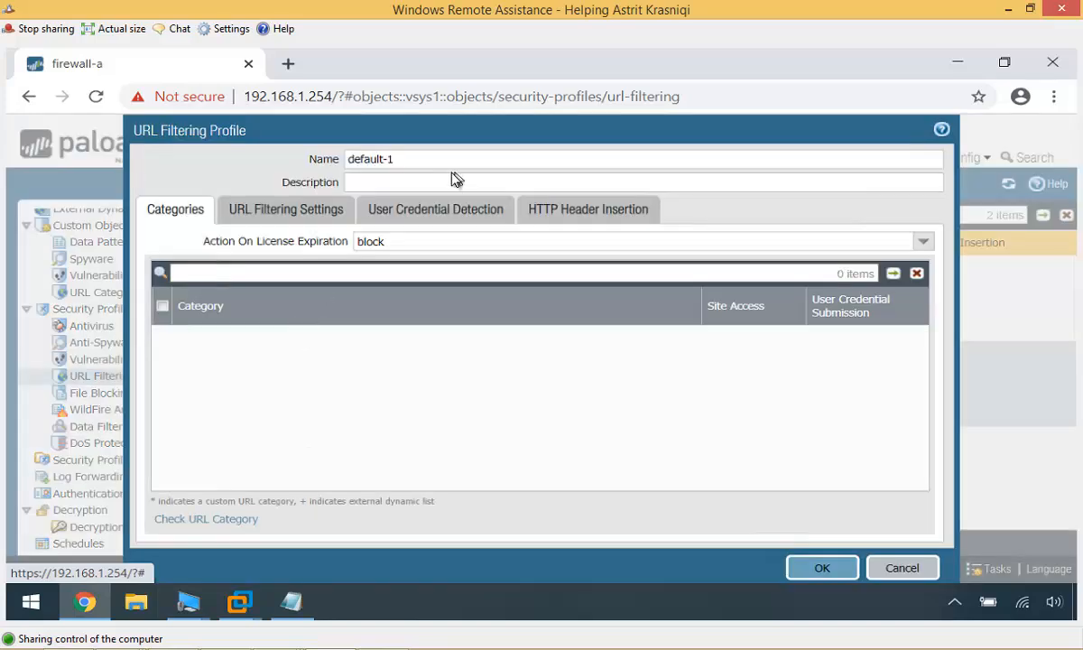
drag(395, 161, 345, 162)
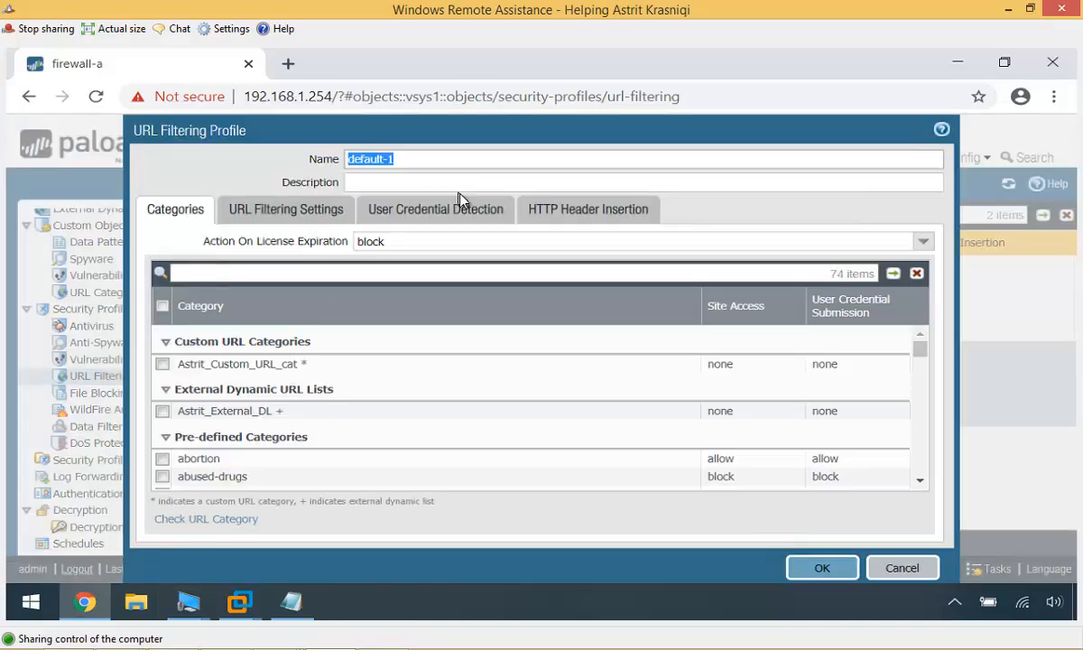
text(Astr)
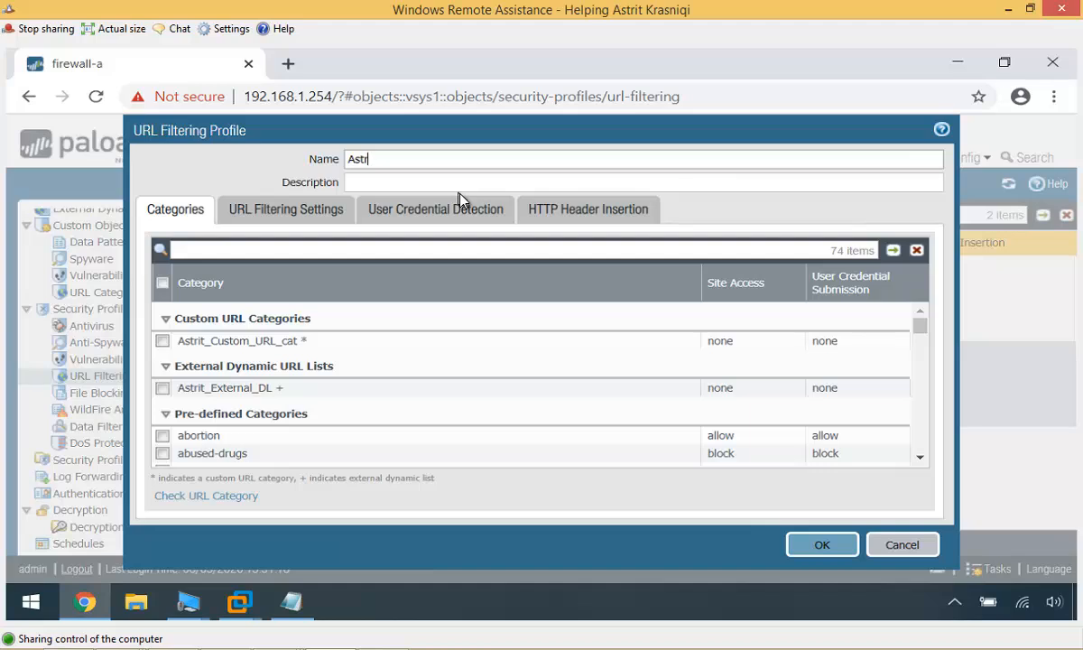
text(it_Clone_Default_)
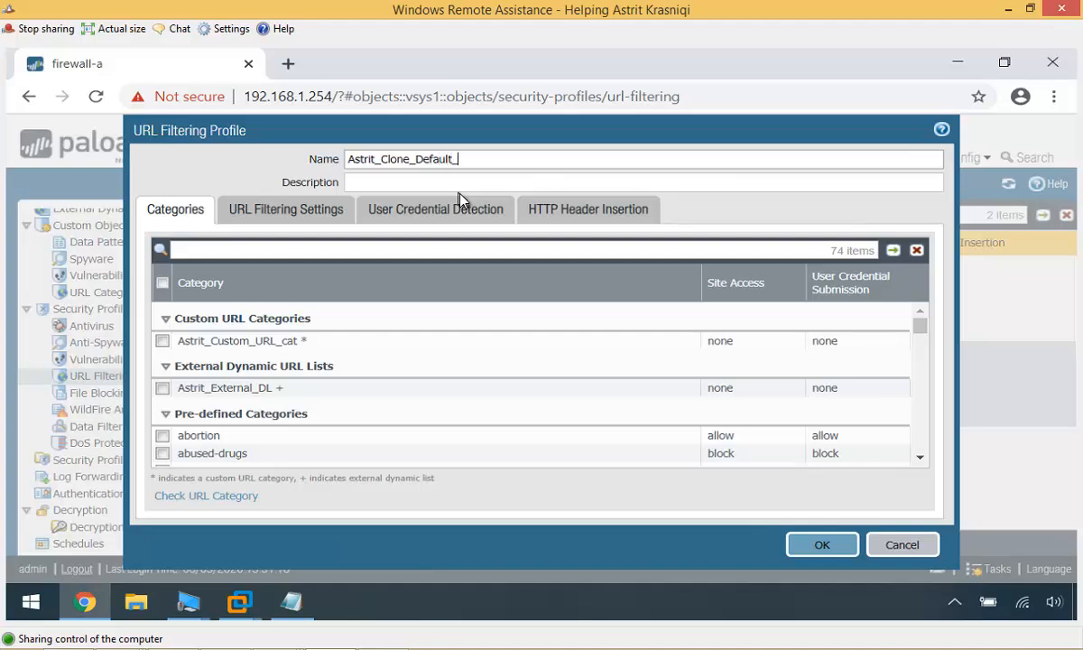
text(r)
text(URL_Profile)
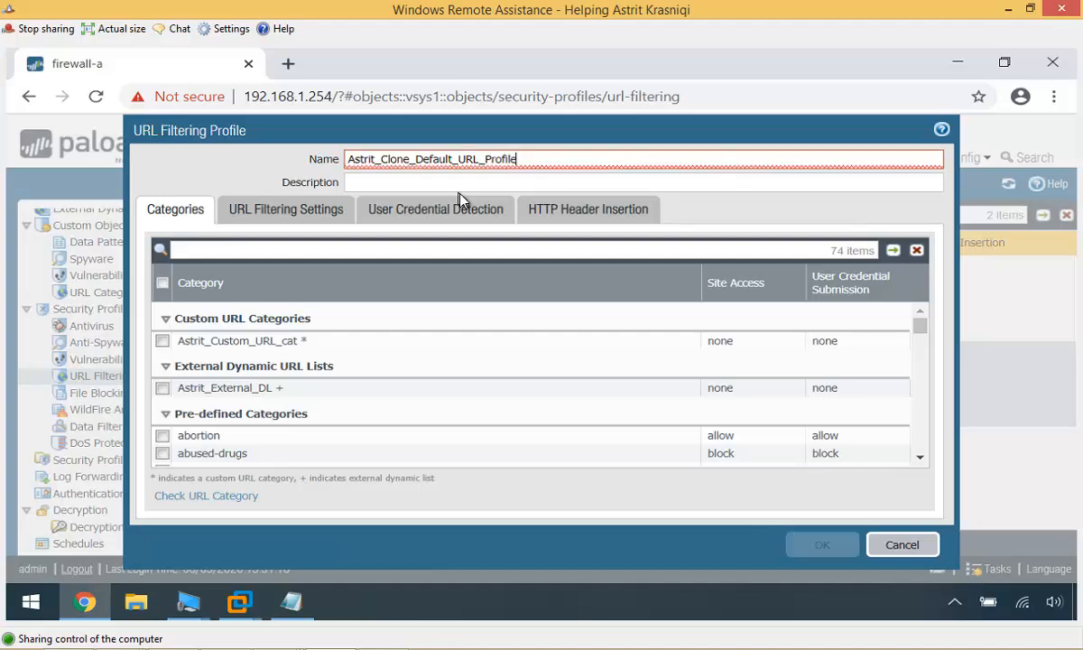
key(BackSpace)
key(BackSpace)
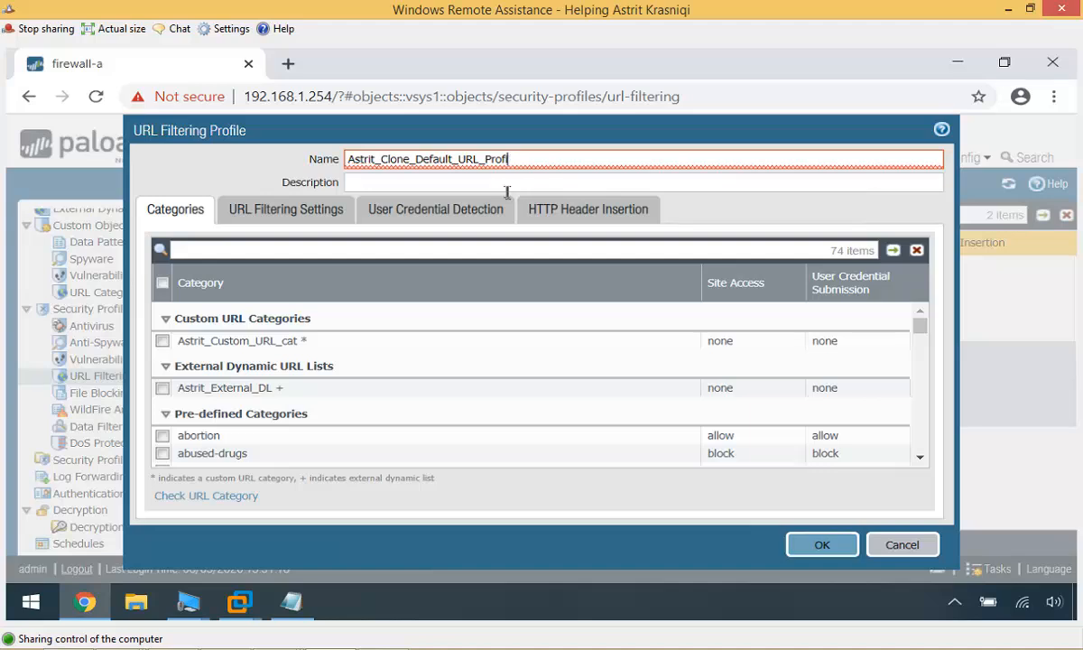
key(BackSpace)
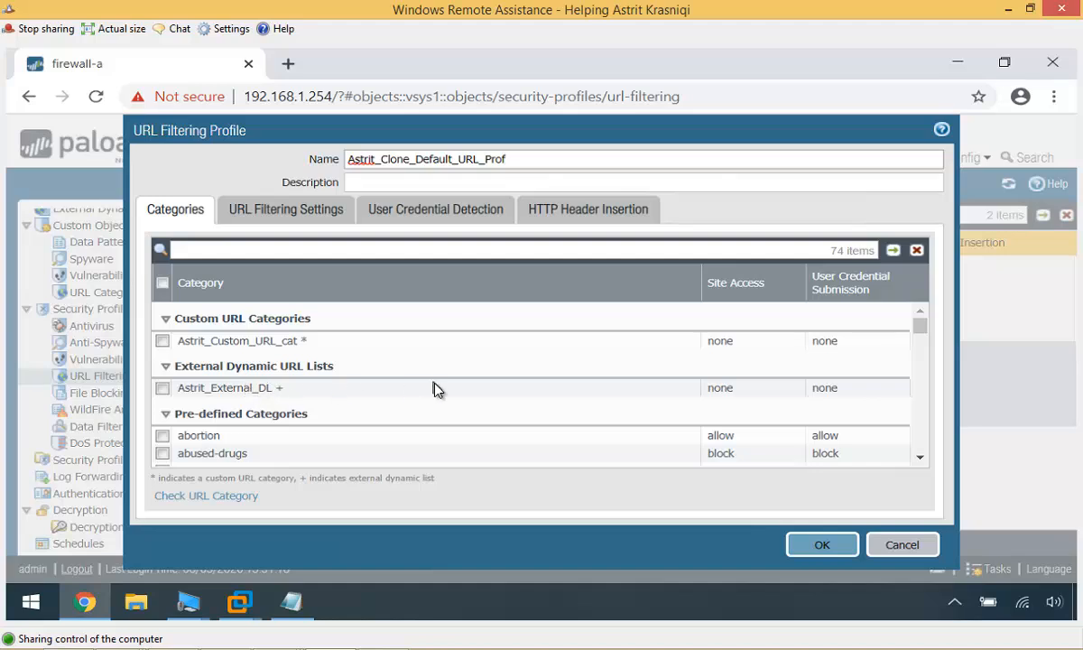
- Set both site access and user credential submission to continue for the custom URL category in the cloned profile
scroll(413, 374, down, 3)
scroll(413, 374, up, 3)
click(163, 342)
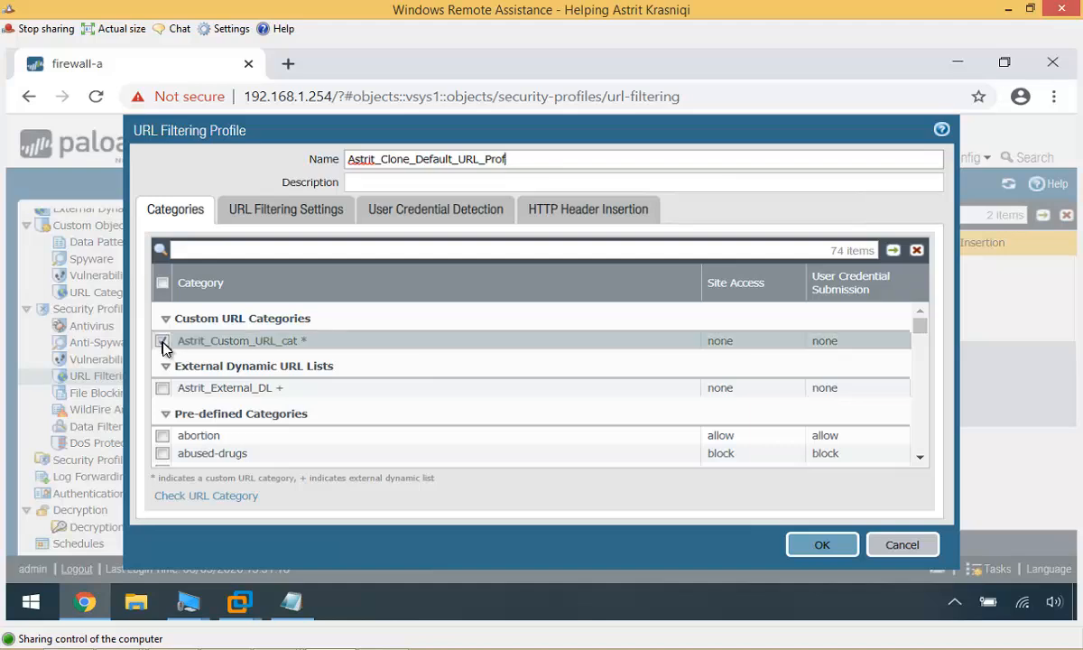
click(736, 352)
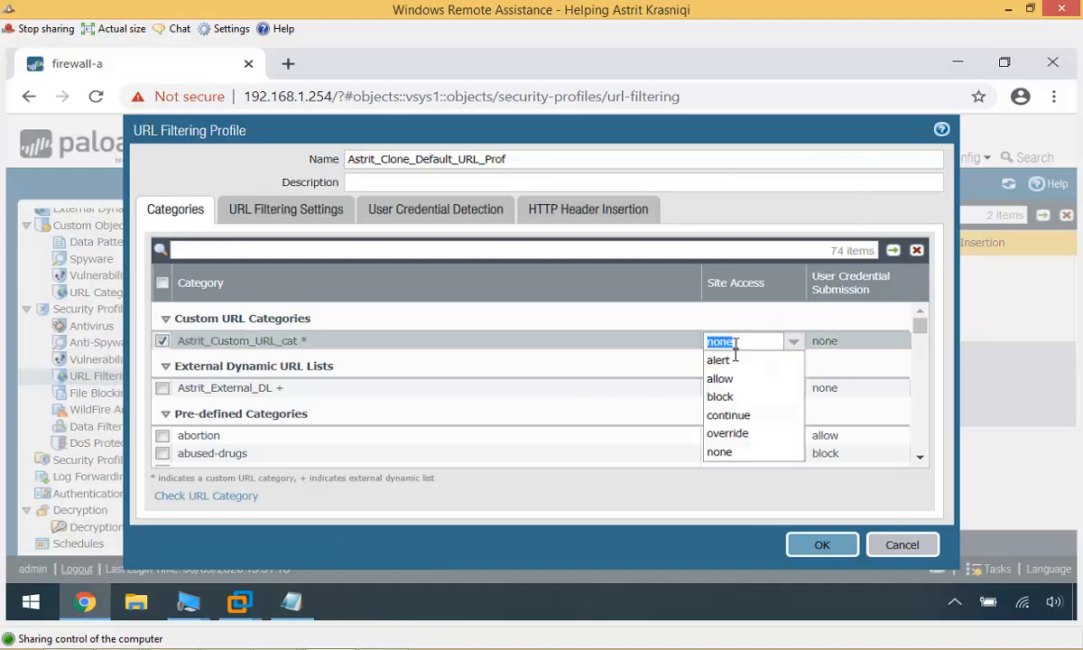
click(742, 425)
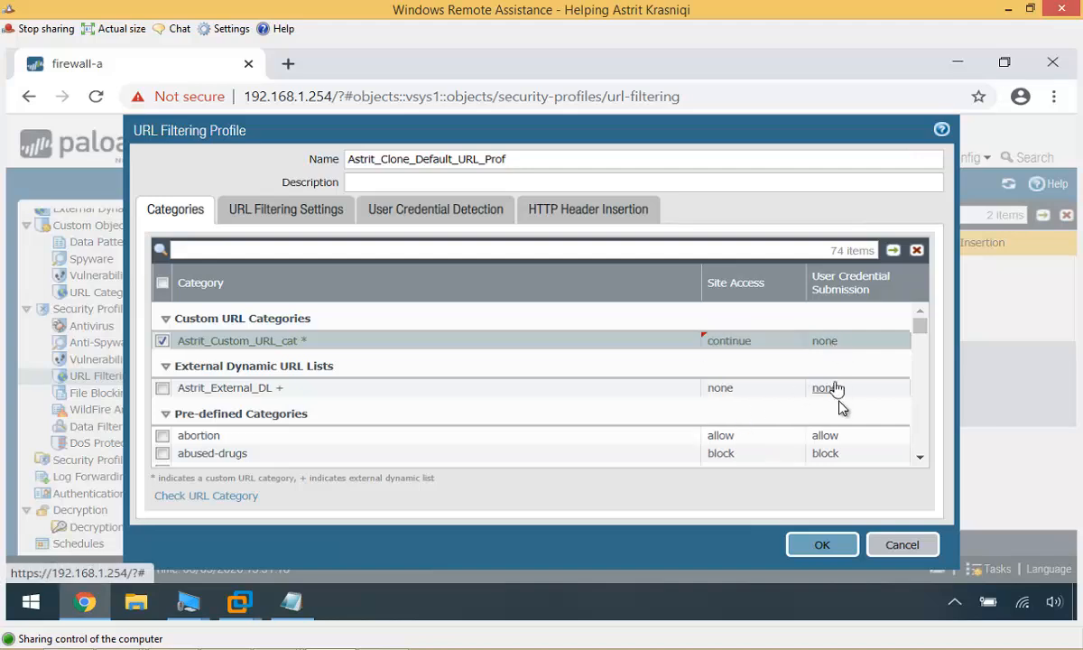
click(841, 344)
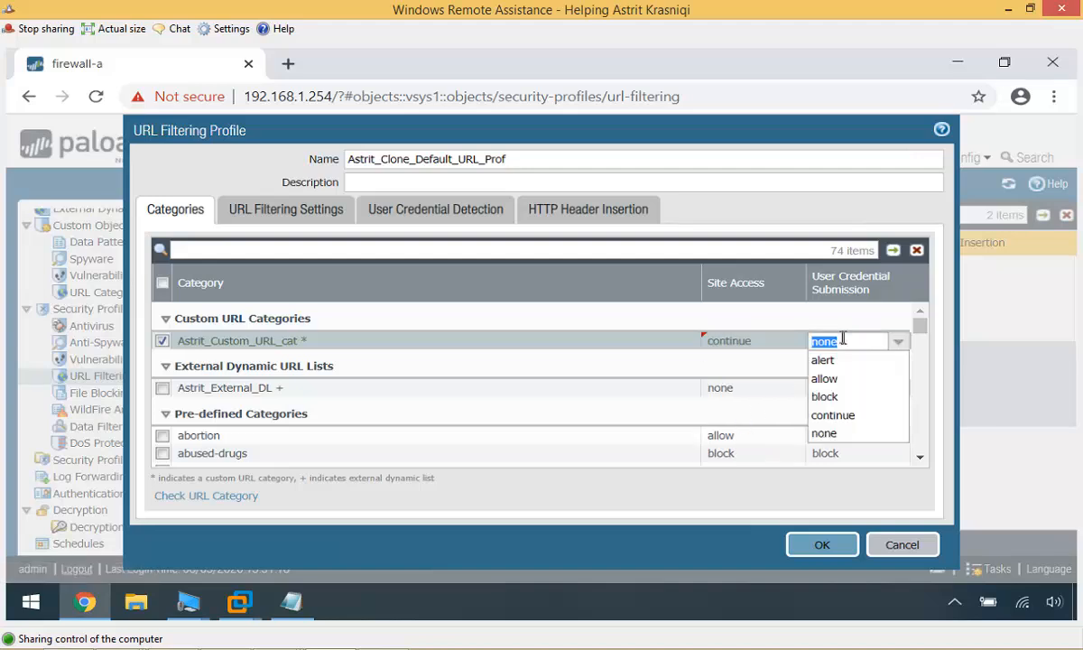
click(828, 417)
- Set the external dynamic list's site access to override and its user credential submission to block, and save the profile
click(738, 388)
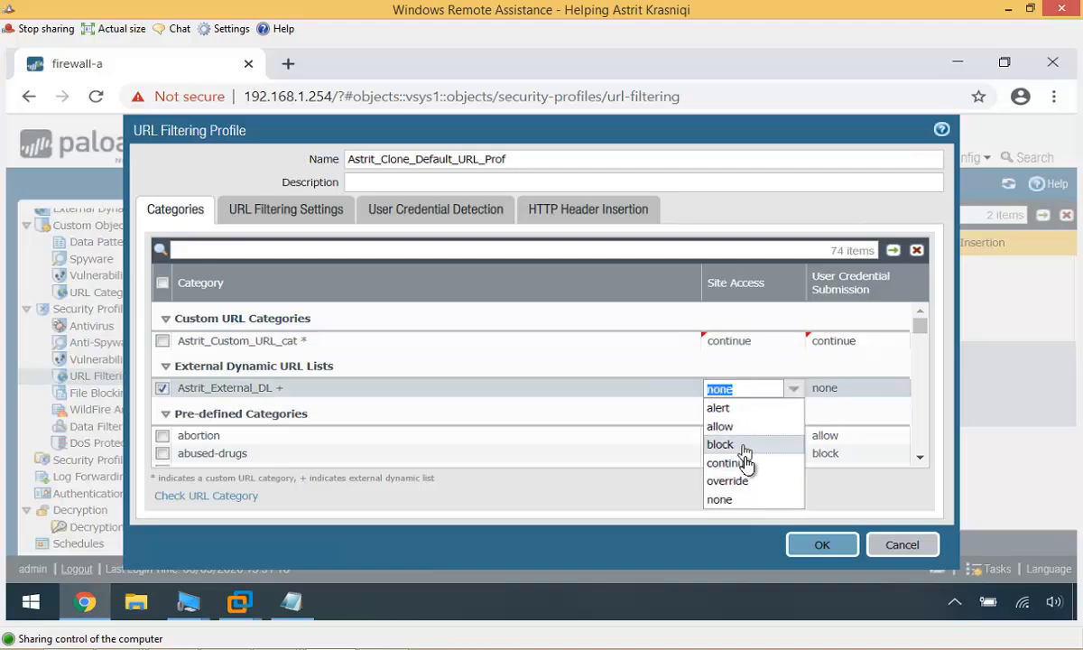
click(731, 481)
click(835, 388)
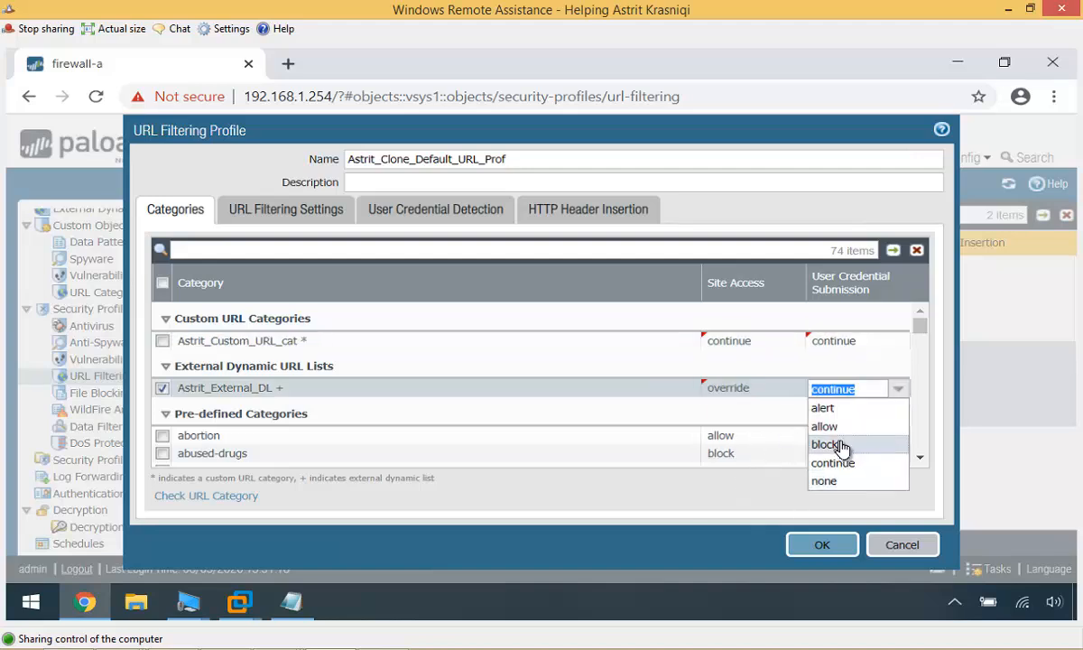
click(839, 445)
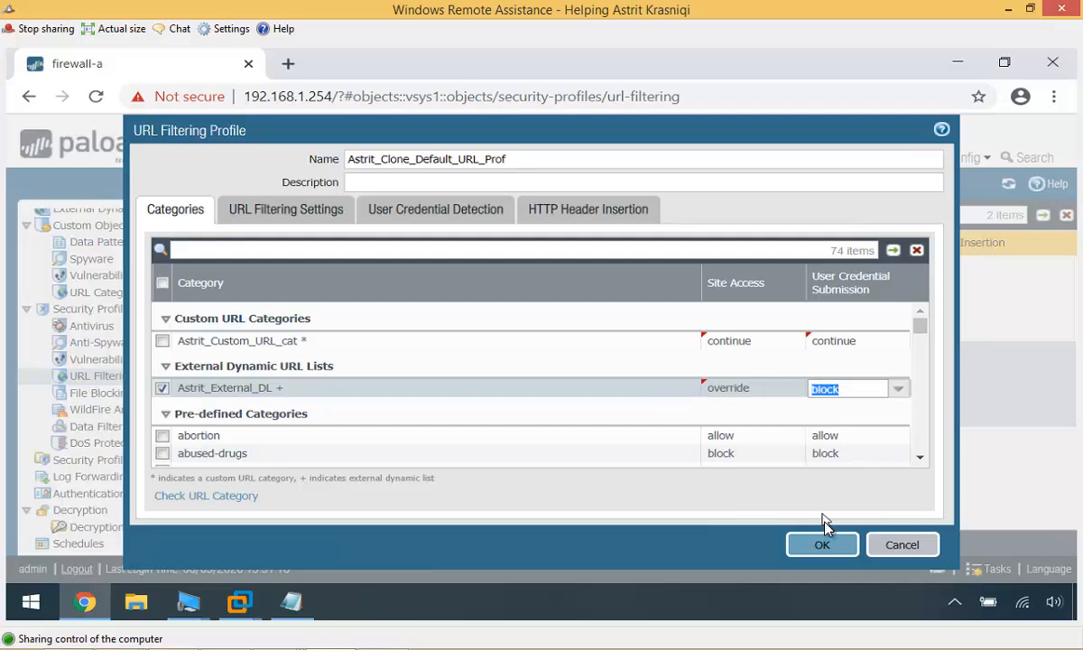
click(830, 547)
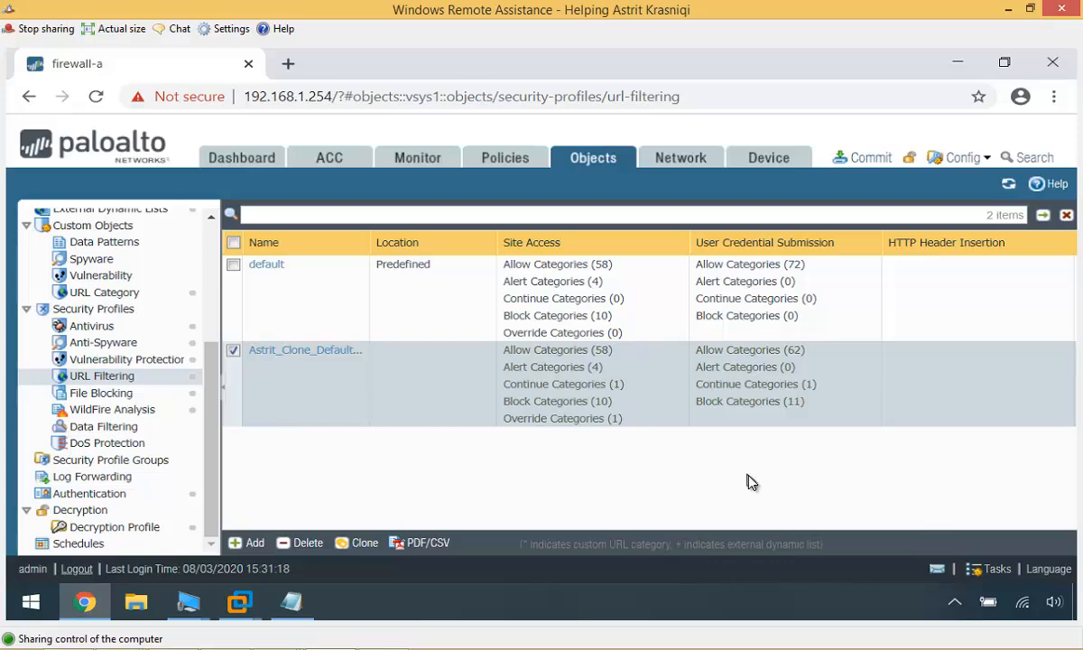
- Start a new URL Admin Override entry in the device's Content-ID setup
click(779, 171)
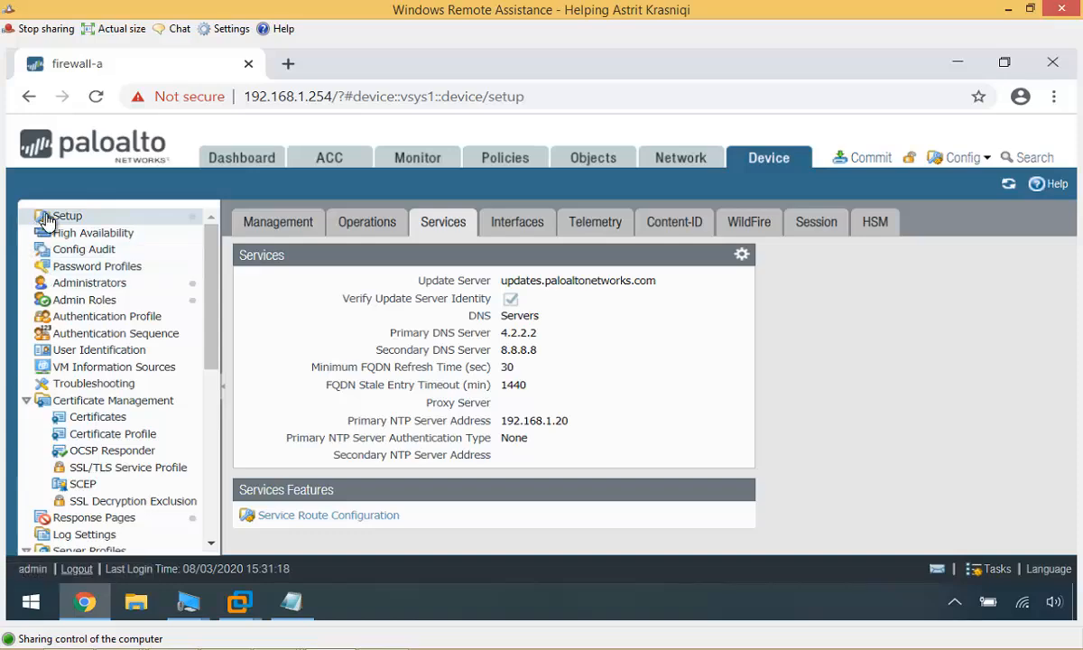
click(50, 218)
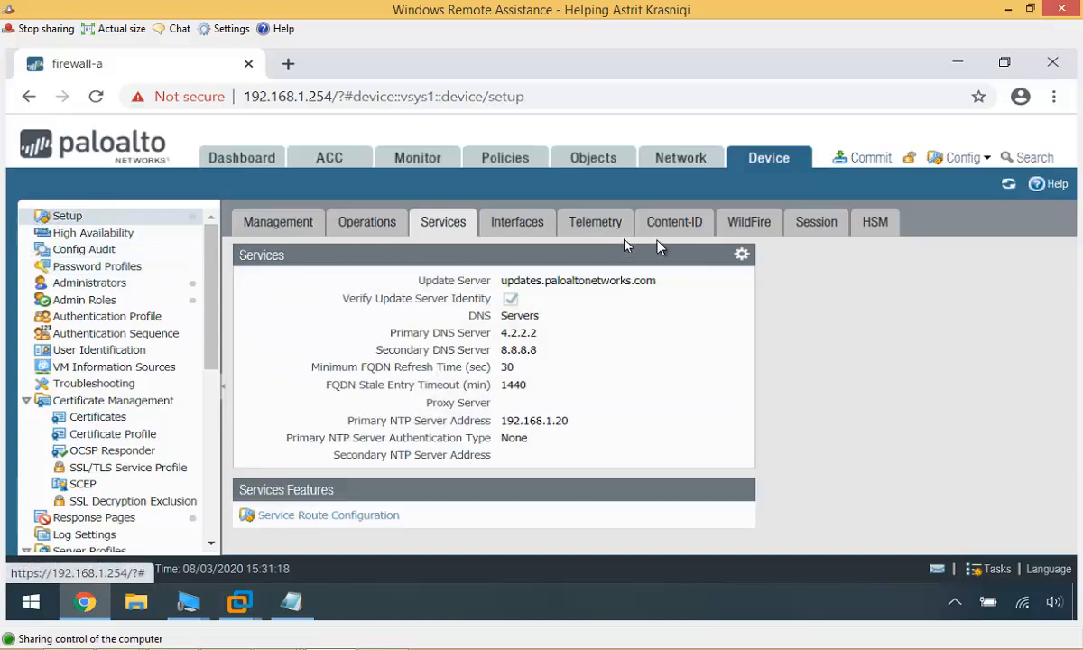
click(687, 231)
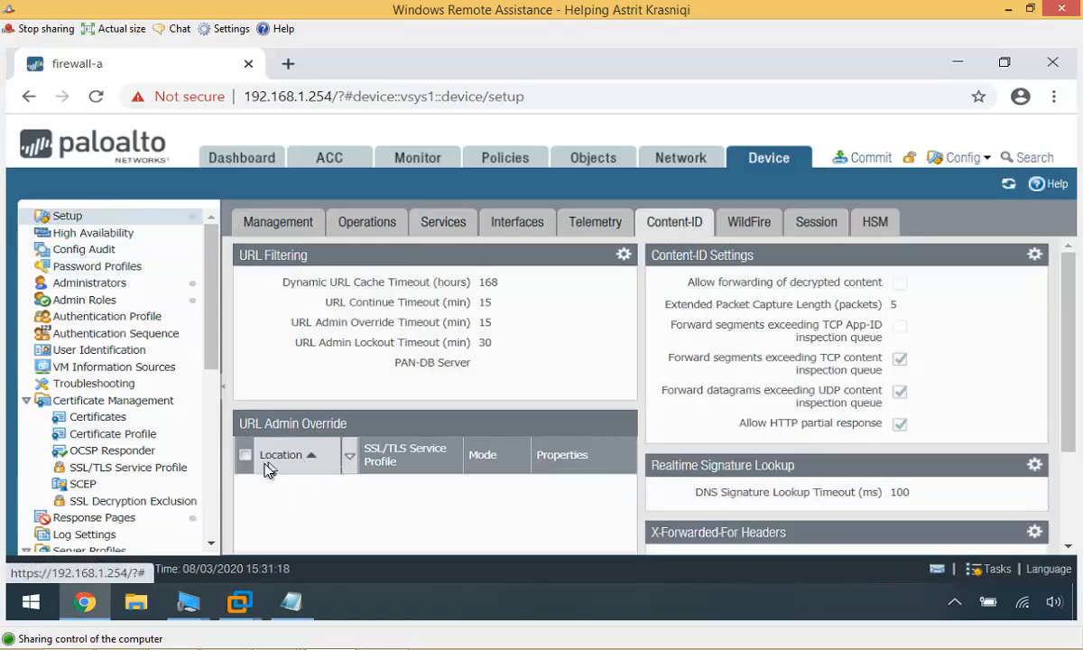
scroll(278, 446, down, 3)
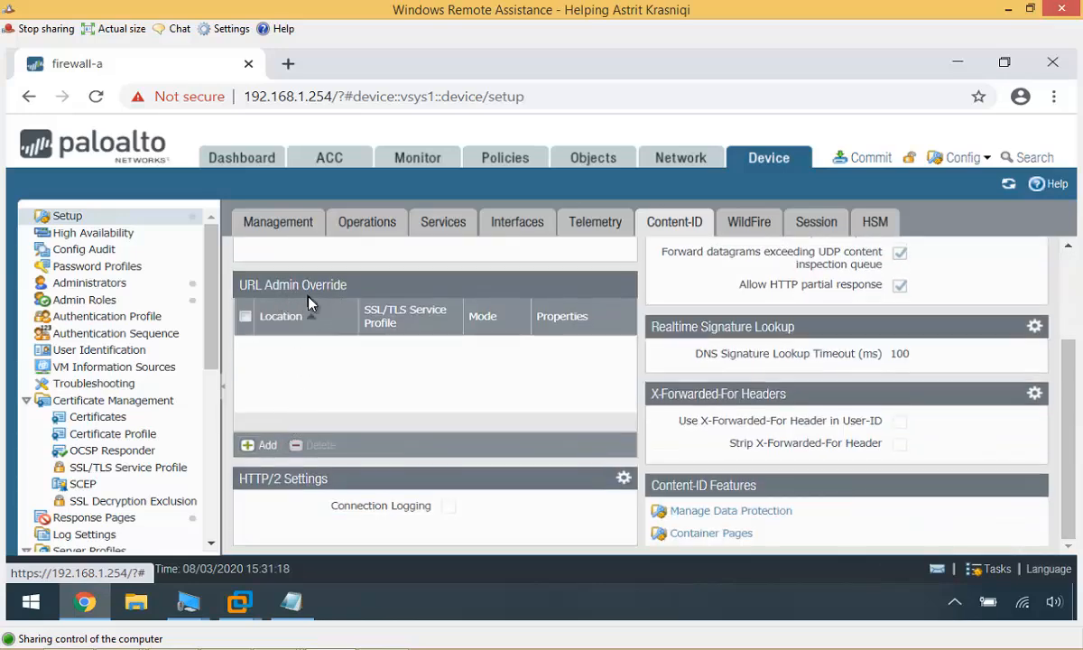
click(259, 445)
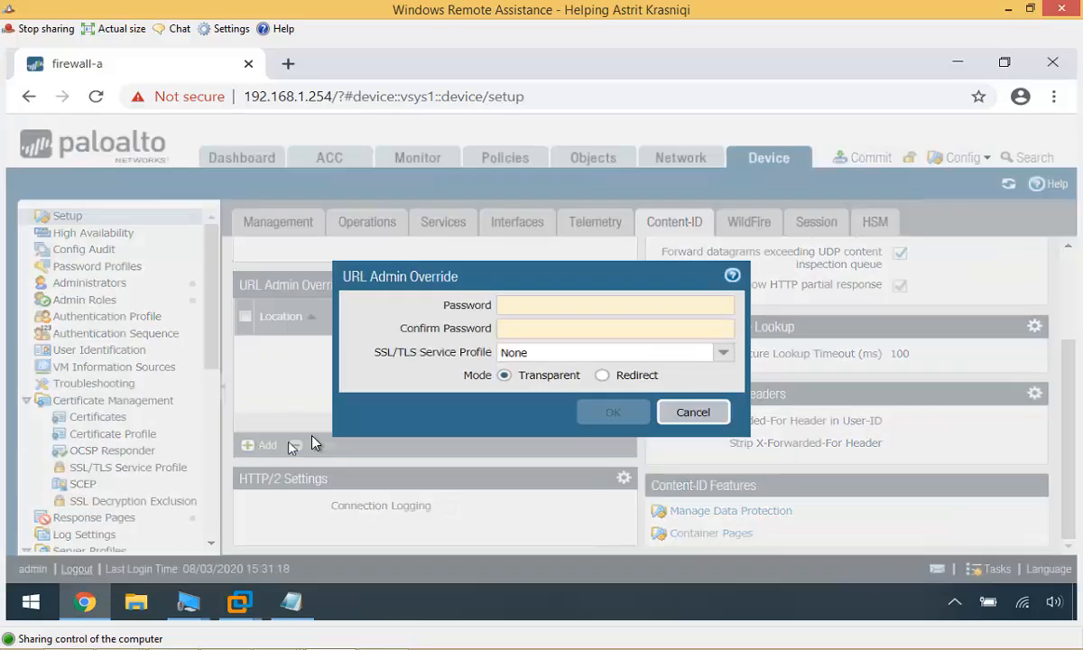
- Enter the URL admin override password and the matching confirmation password, replacing any mismatched entries
click(567, 309)
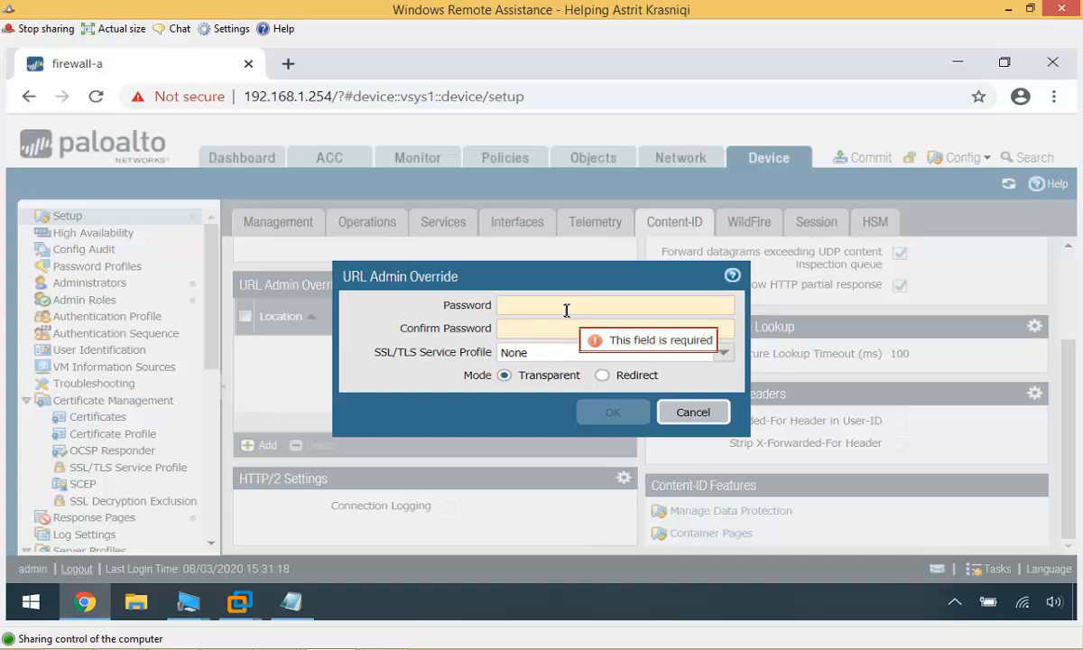
text(••••••••)
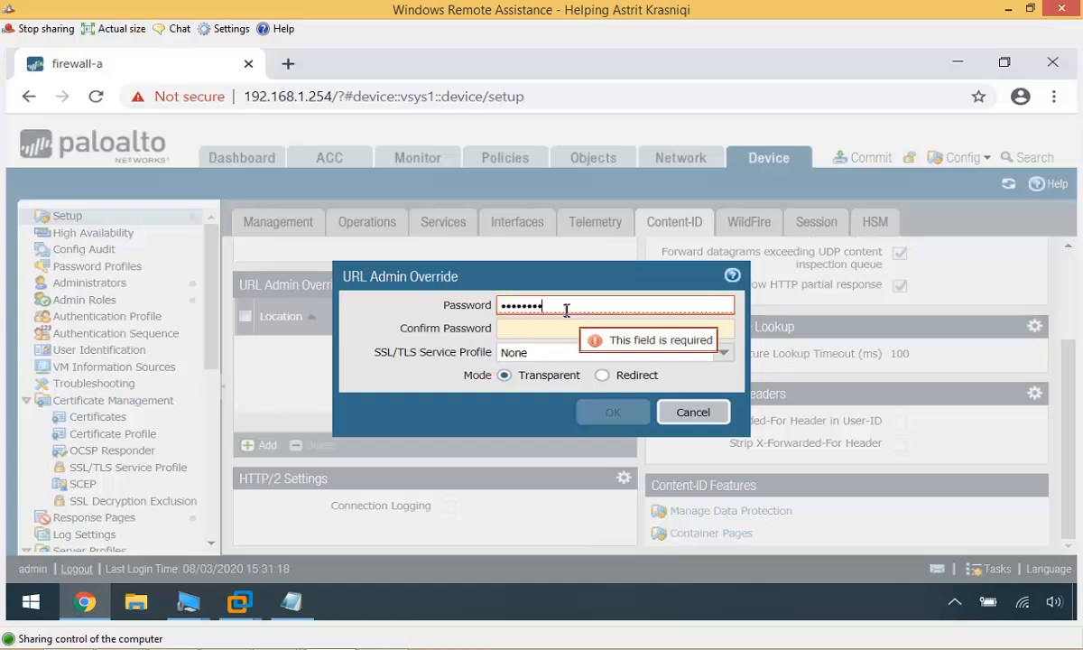
key(Tab)
text(••••••••)
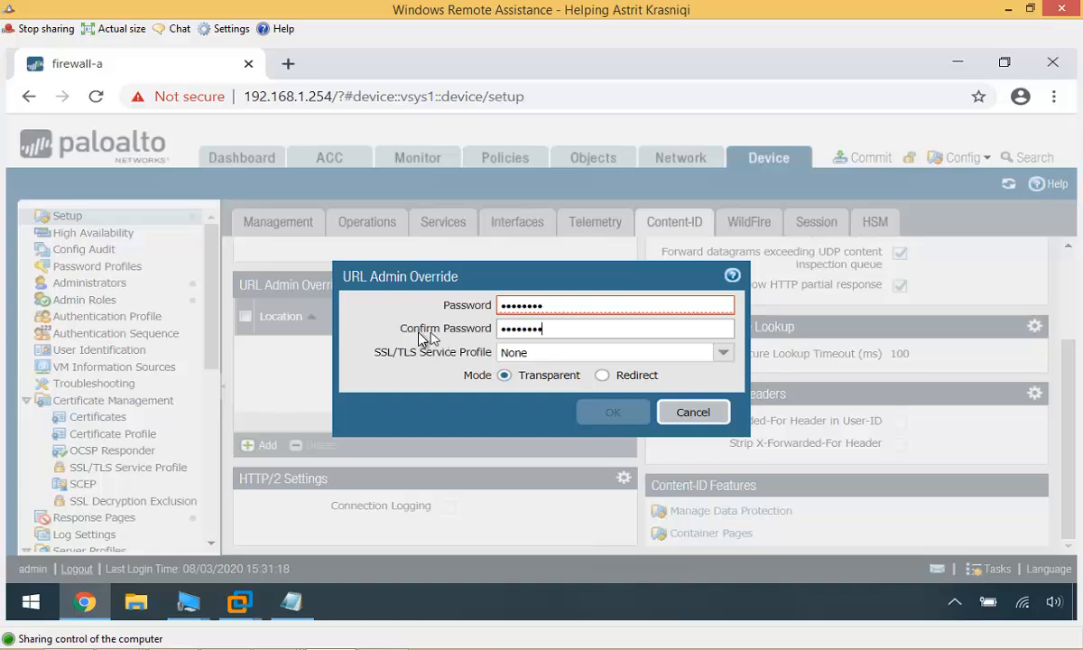
click(574, 305)
drag(572, 306, 388, 312)
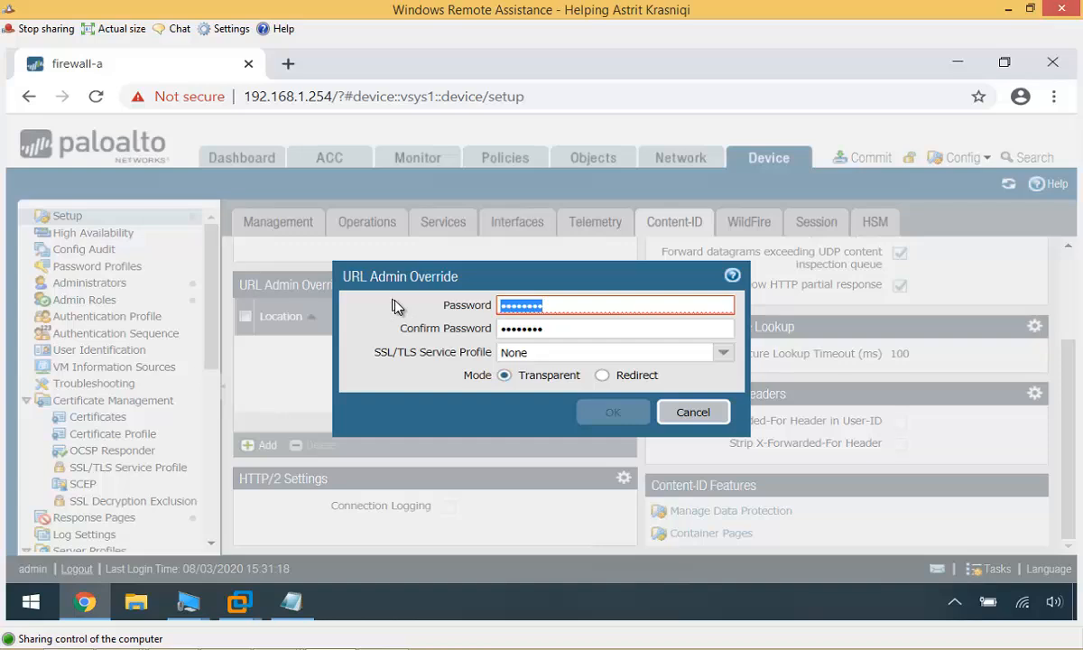
text(********)
key(Tab)
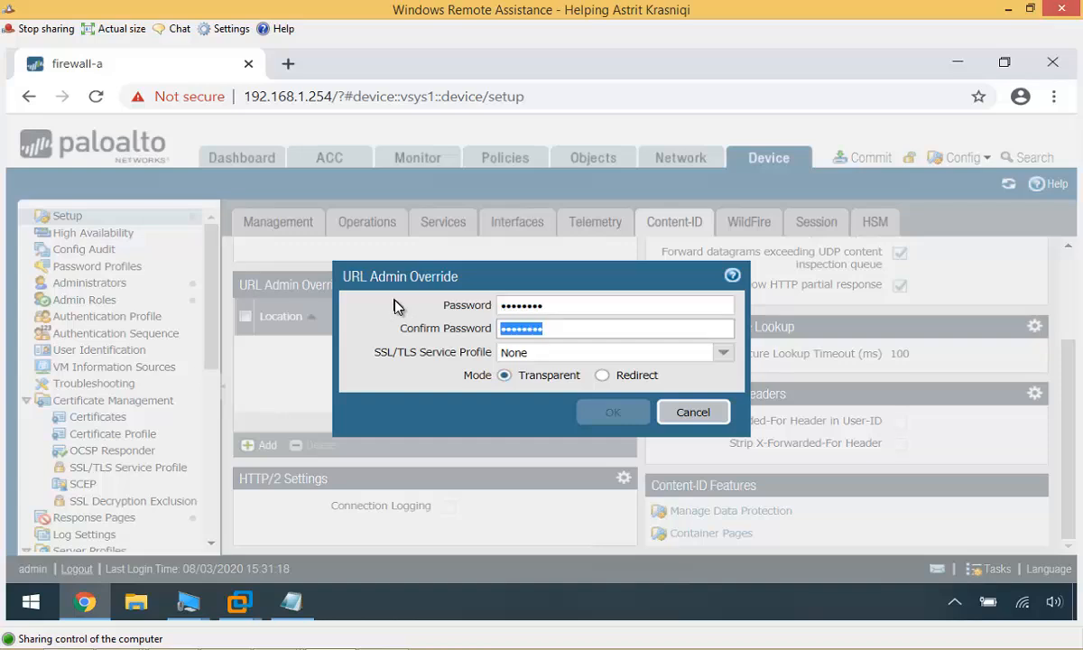
text(*****)
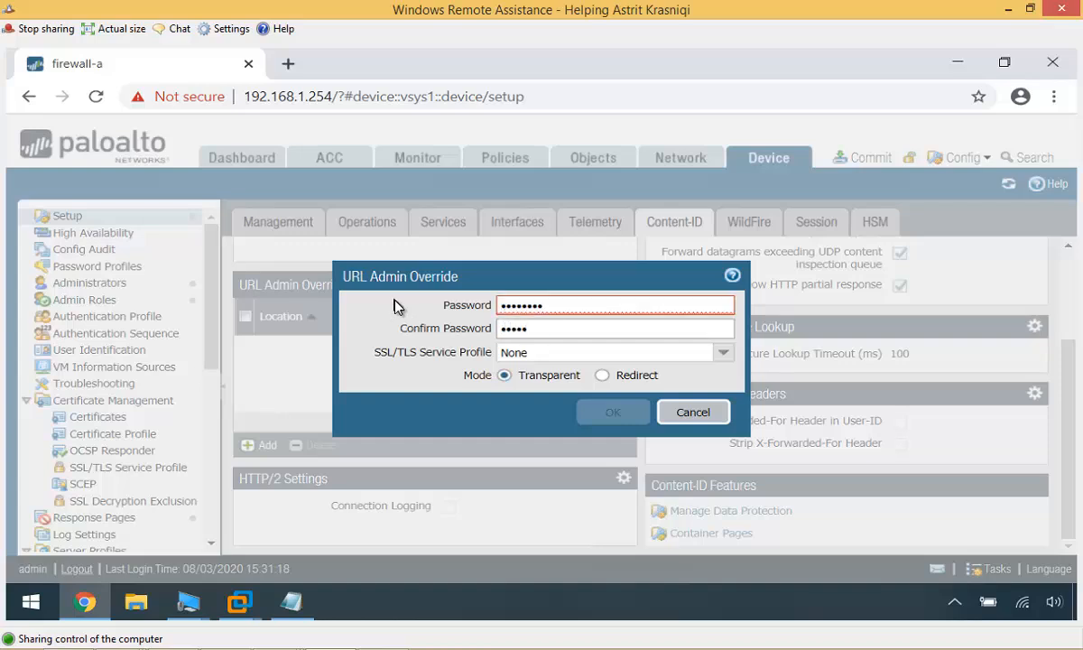
text(****)
key(BackSpace)
key(BackSpace)
key(BackSpace)
key(BackSpace)
key(BackSpace)
key(BackSpace)
key(BackSpace)
key(BackSpace)
key(BackSpace)
text(********)
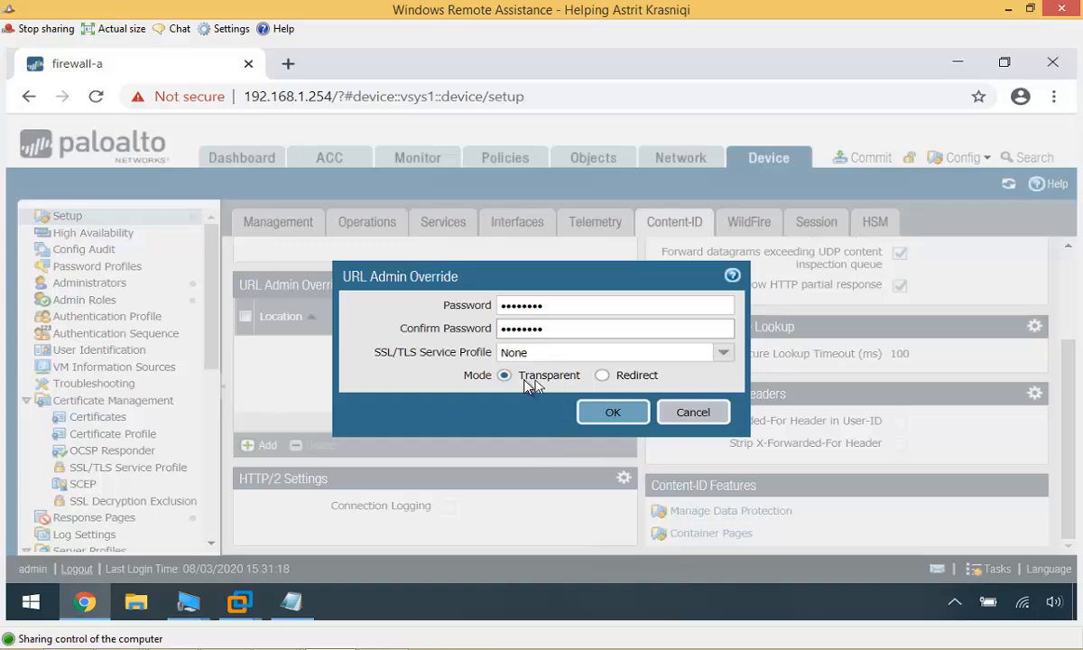
- Set the URL admin override mode to Transparent and save the entry
click(602, 376)
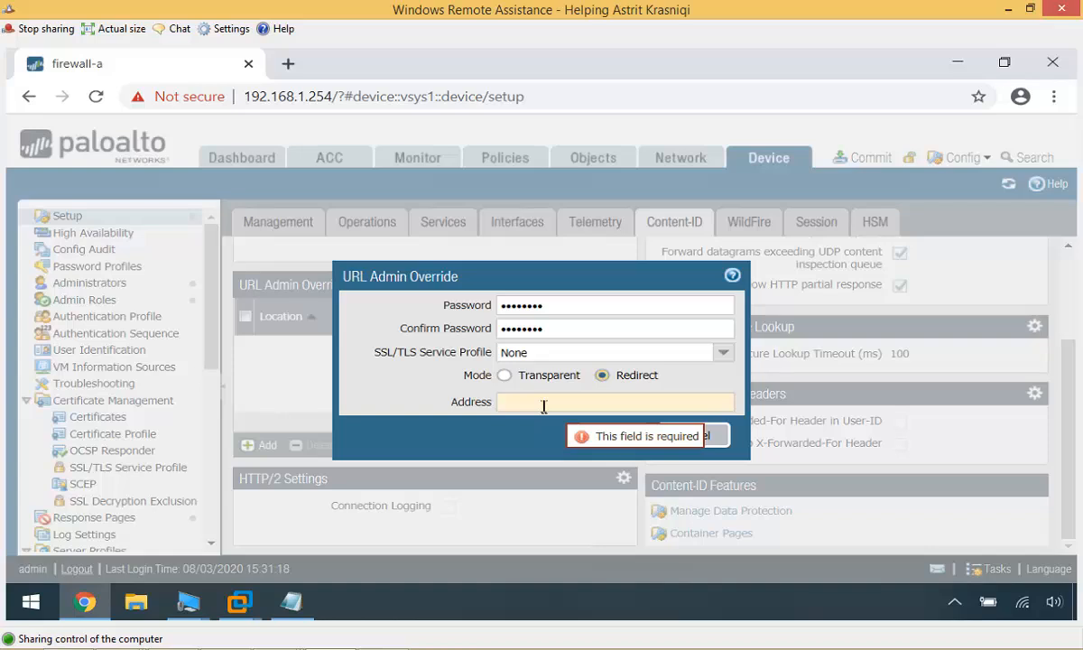
click(504, 375)
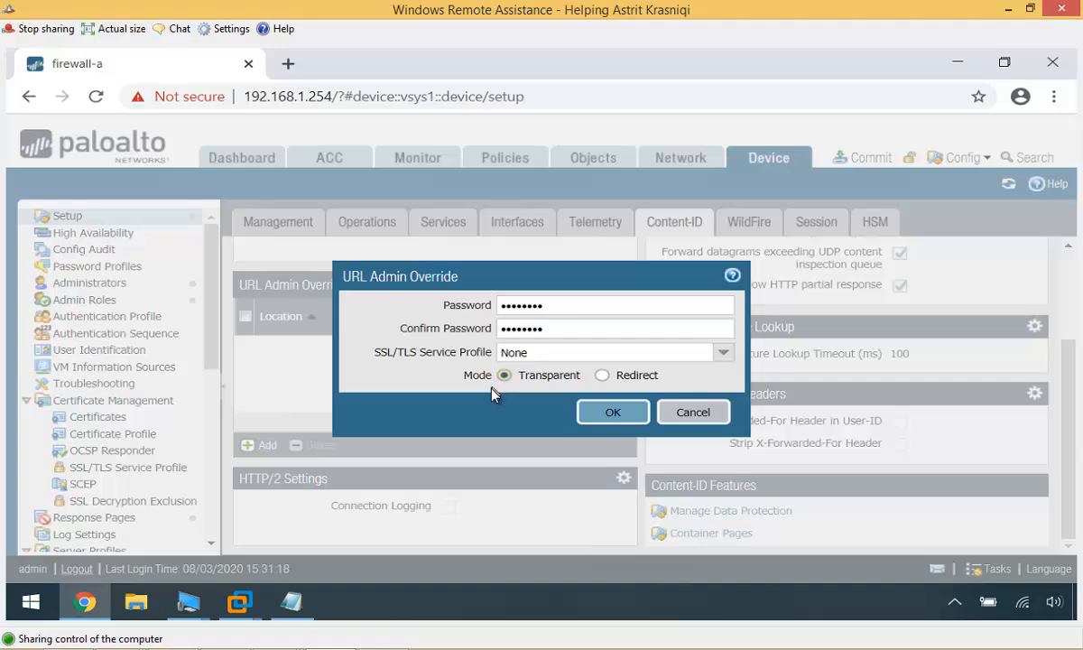
click(614, 415)
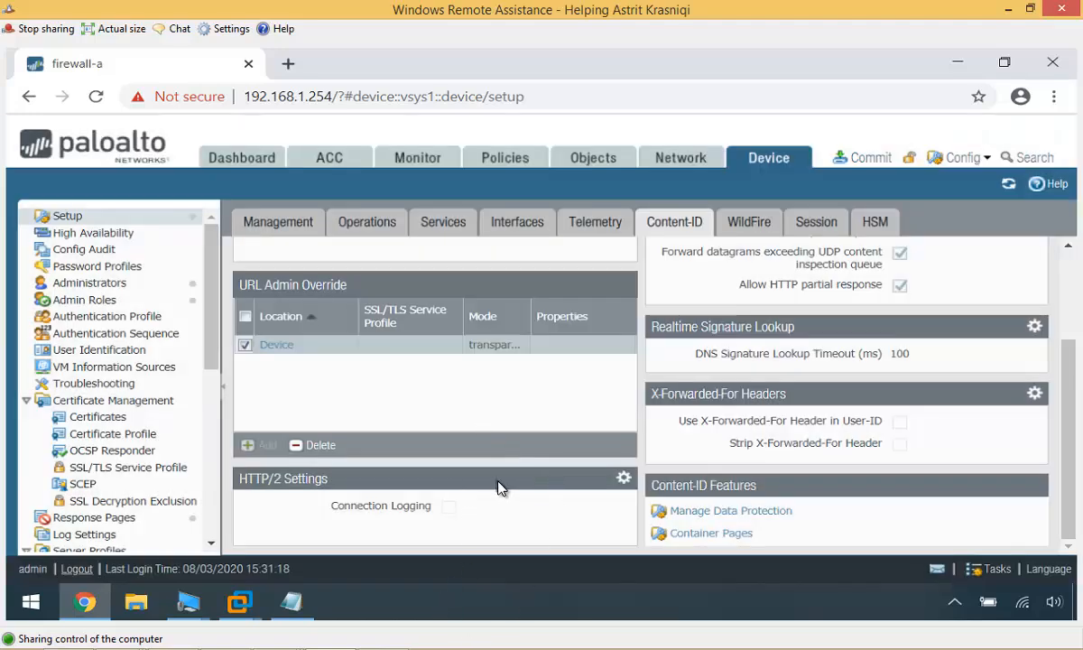
- In the URL Filtering settings, set the continue timeout to 1 minute, admin override timeout to 1 and admin lockout timeout to 3, and save
scroll(498, 485, up, 2)
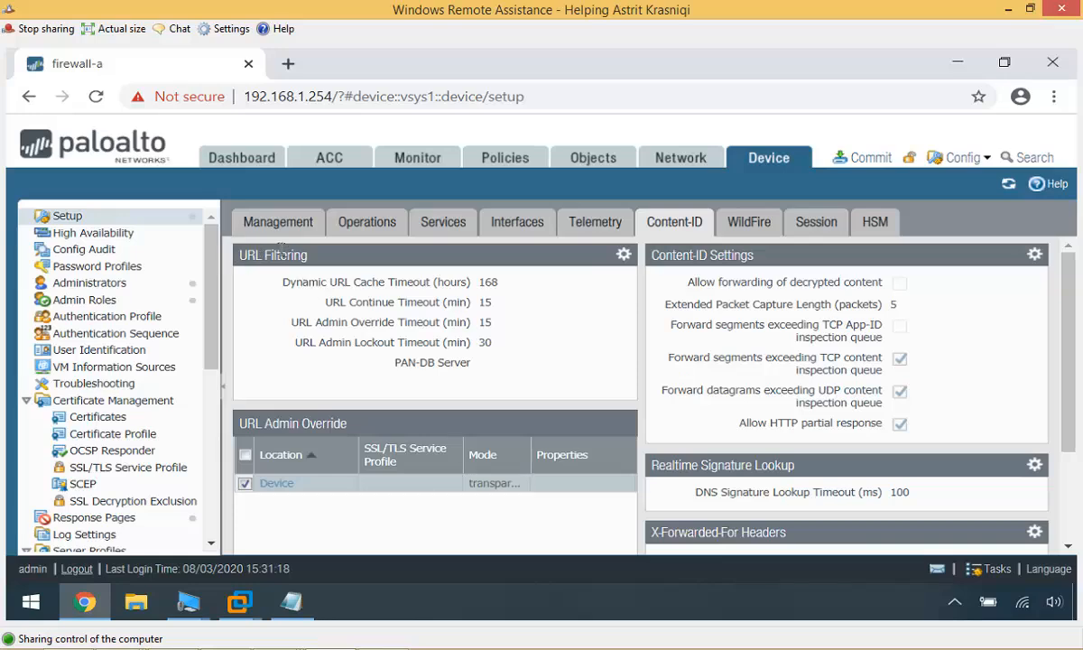
click(624, 254)
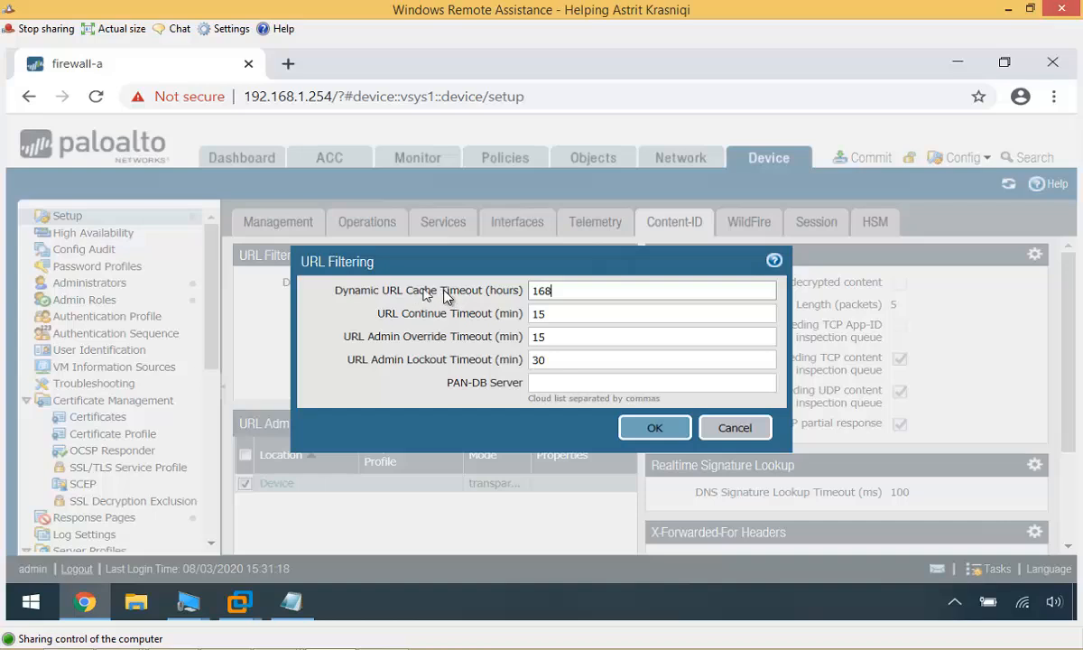
key(ctrl+a)
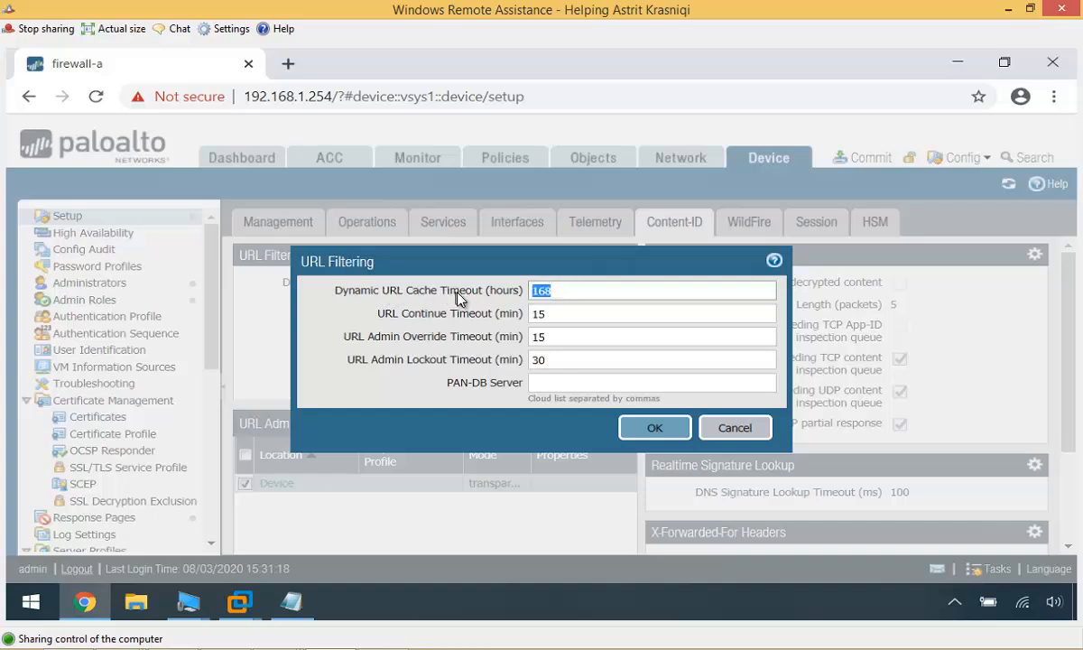
click(555, 316)
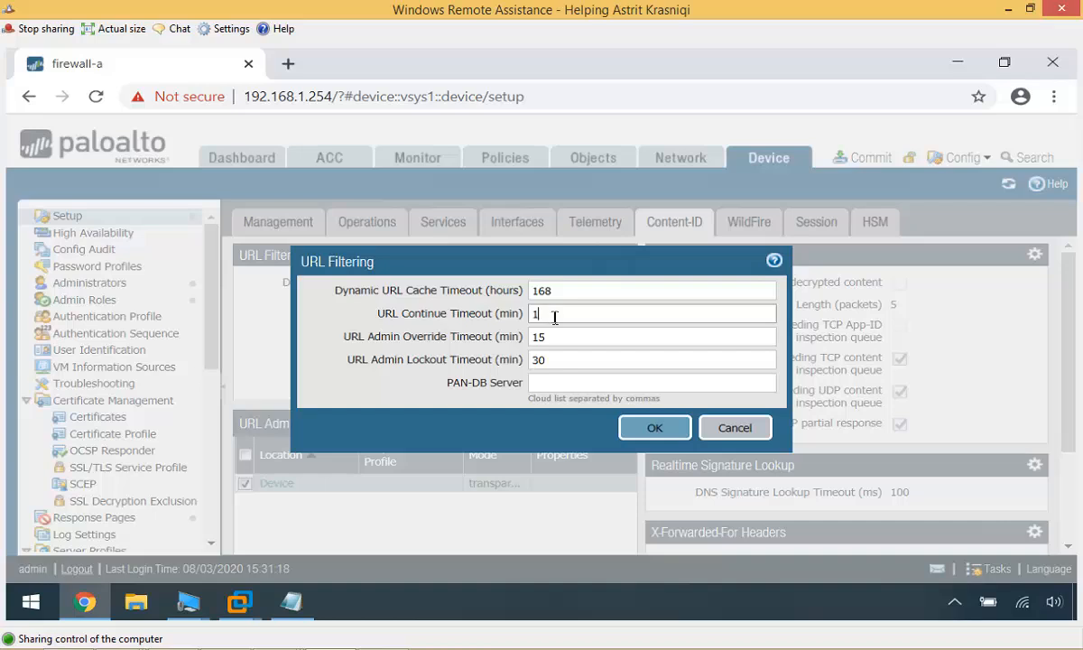
click(581, 339)
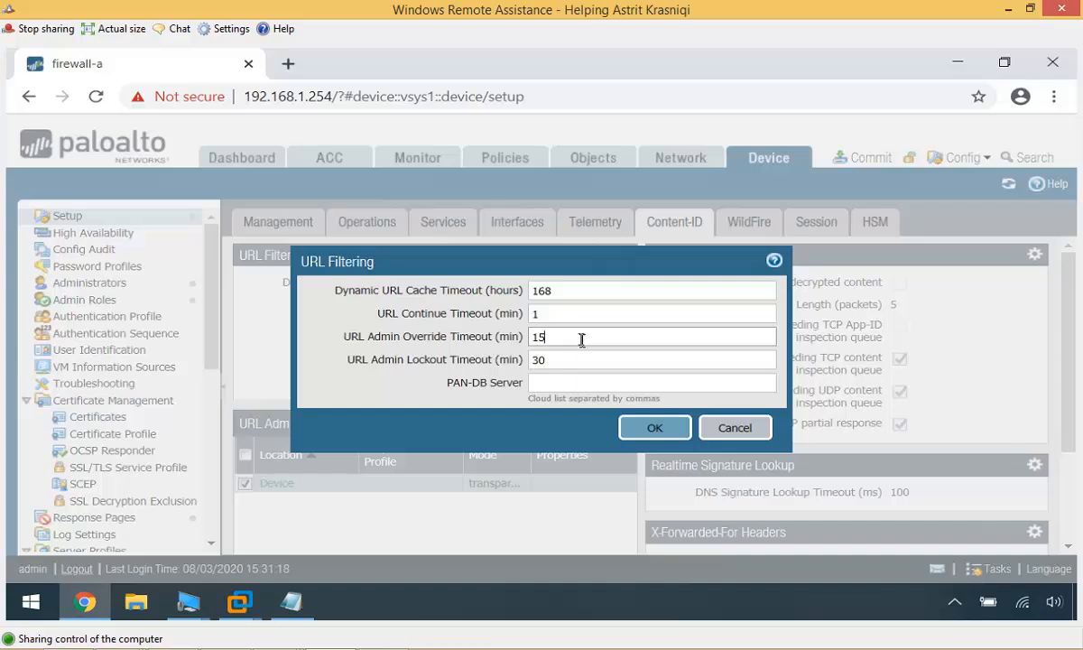
key(BackSpace)
click(572, 365)
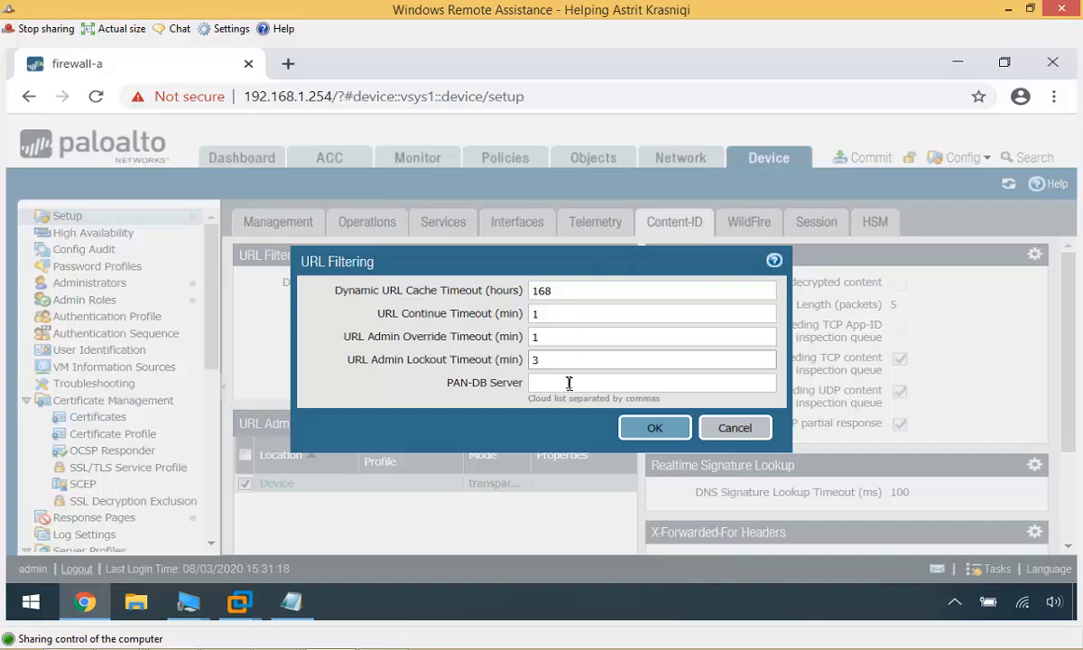
click(642, 428)
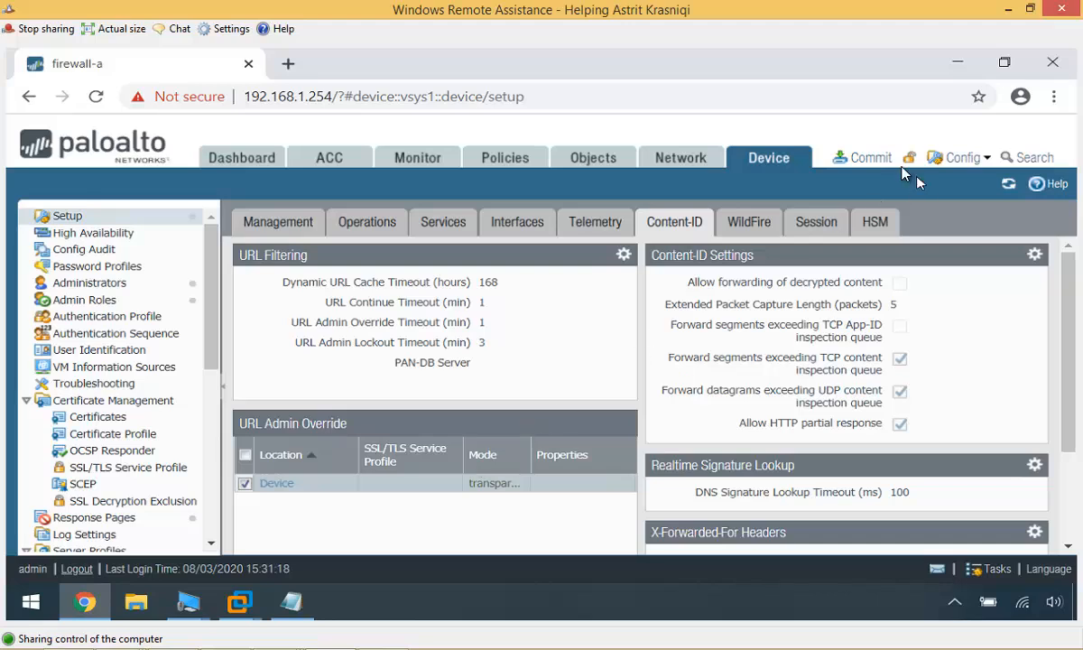
- Disable the in-to-out-CustURL security rule and move the in-to-out rule above it
click(504, 161)
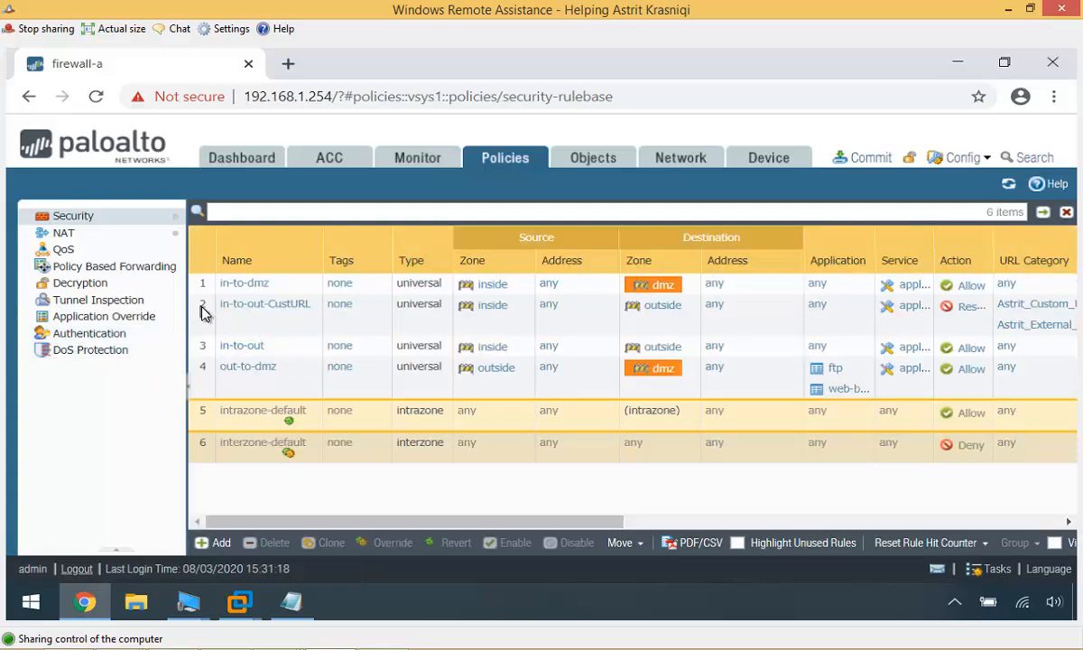
click(202, 311)
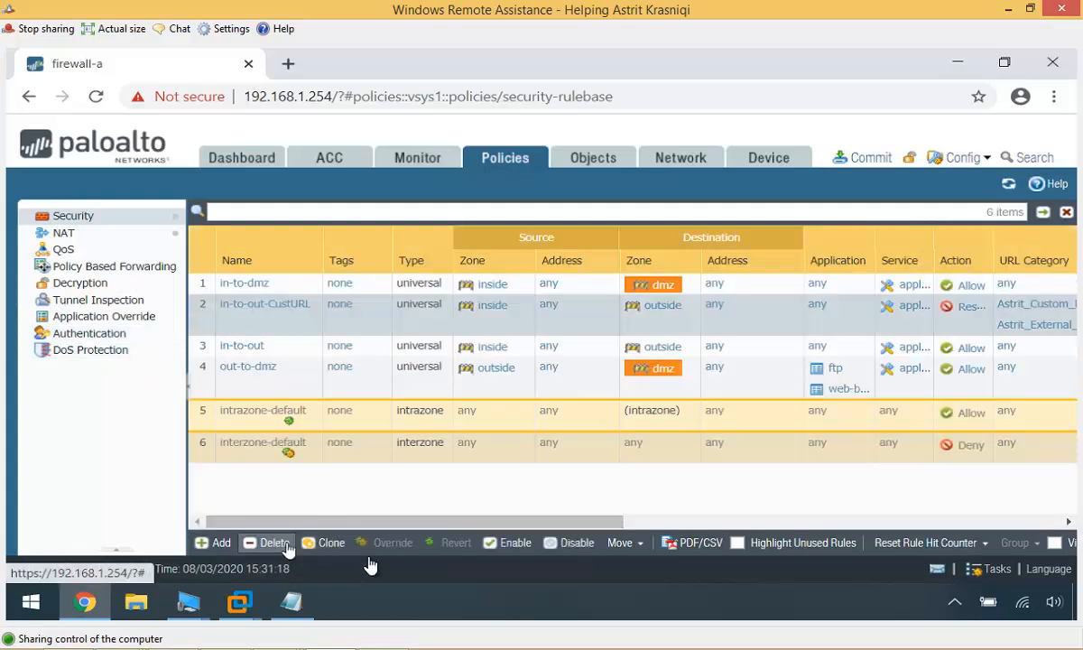
click(568, 543)
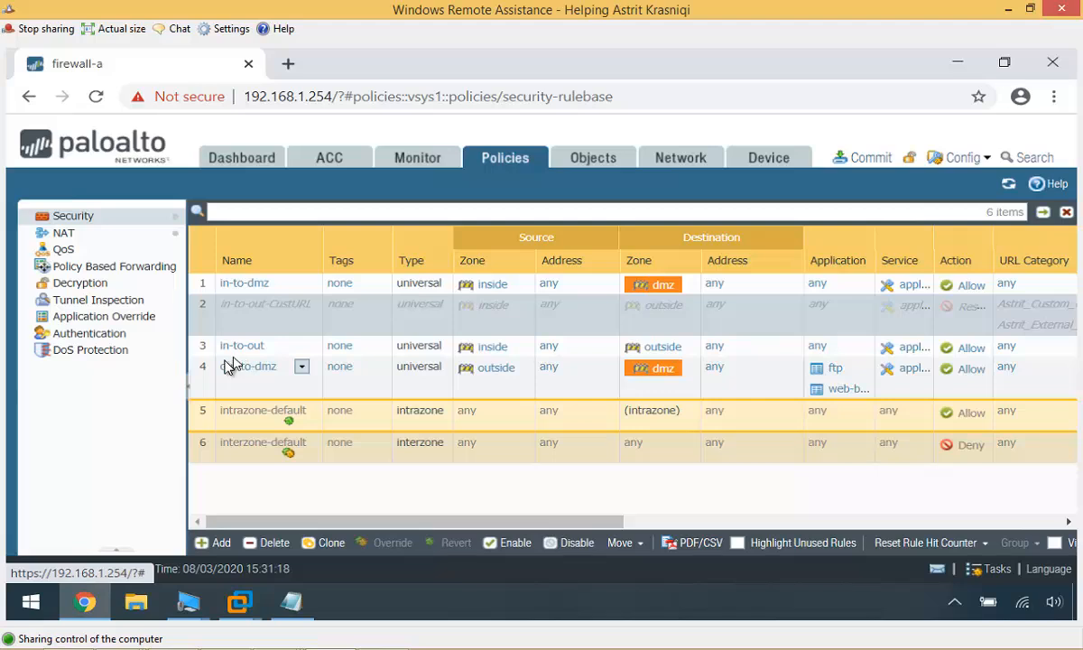
drag(204, 352, 206, 323)
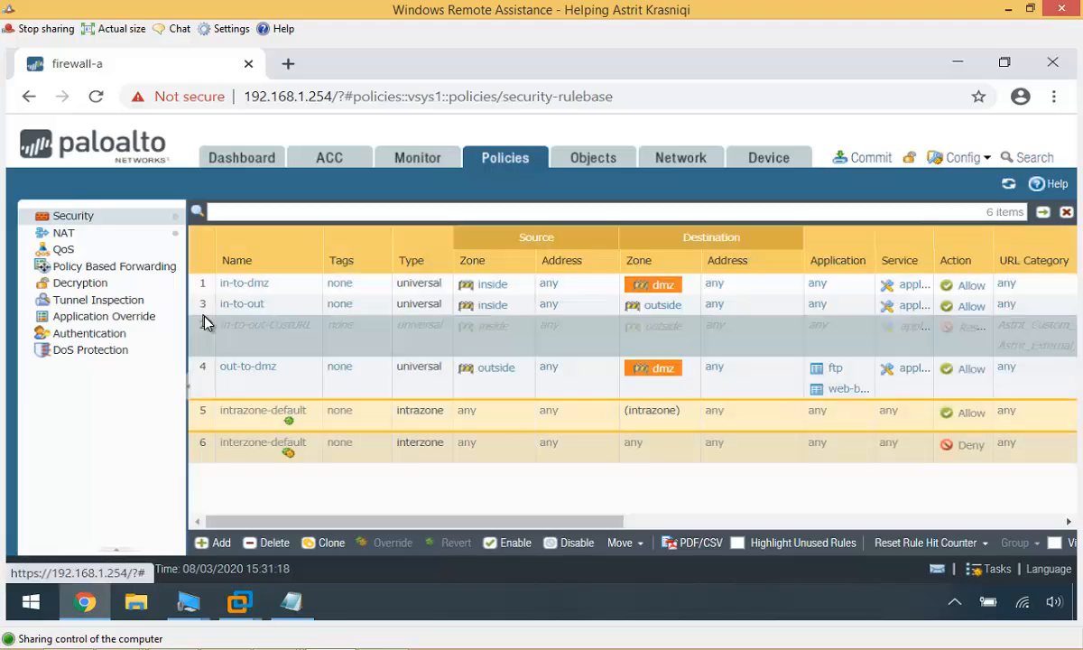
- Assign the cloned default URL Filtering profile to the in-to-out rule, using profile type Profiles, and save the rule
click(243, 307)
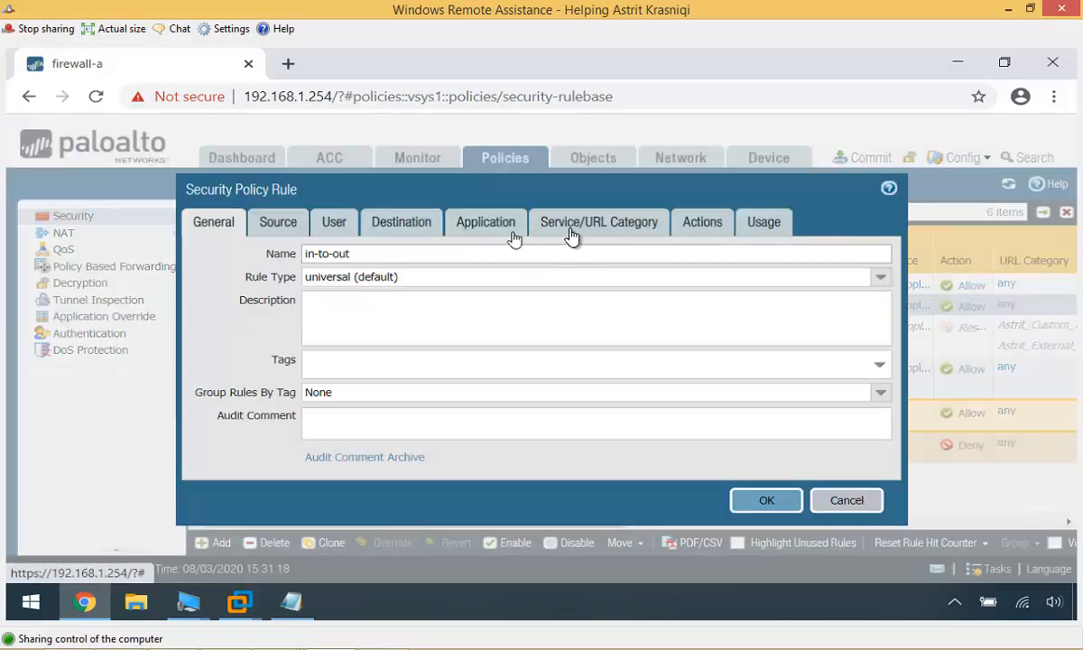
click(614, 230)
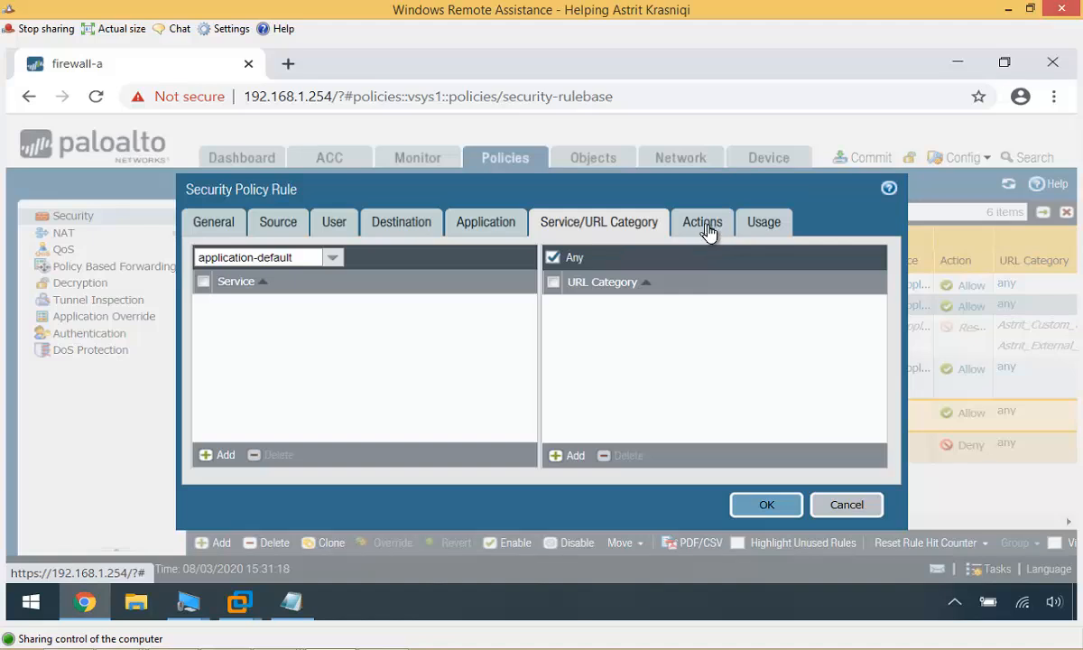
click(708, 232)
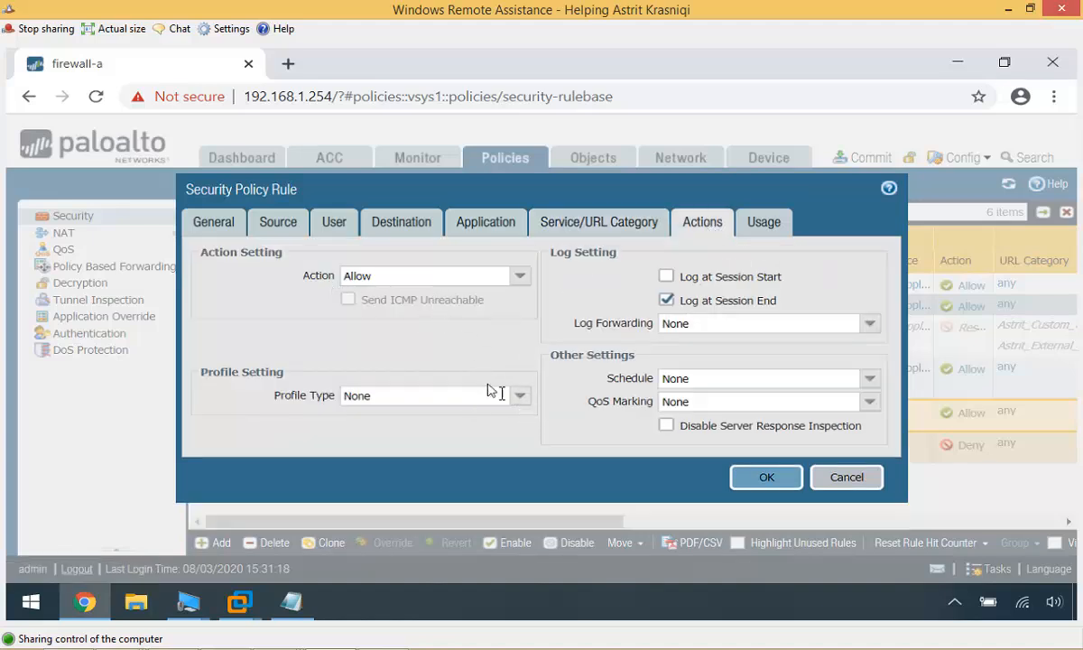
click(522, 402)
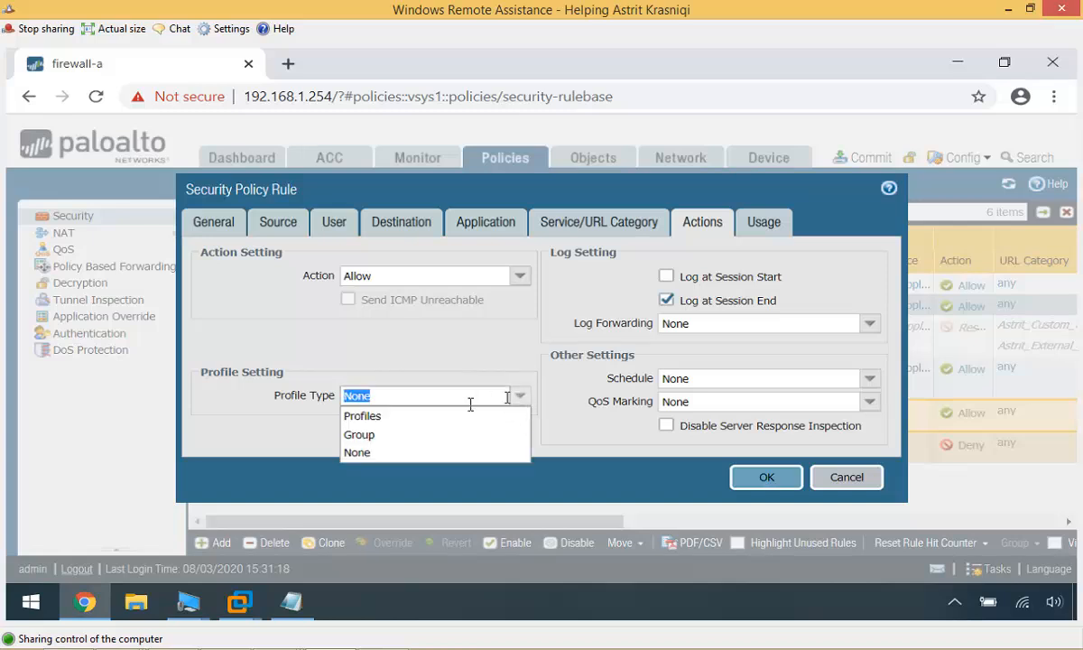
click(404, 415)
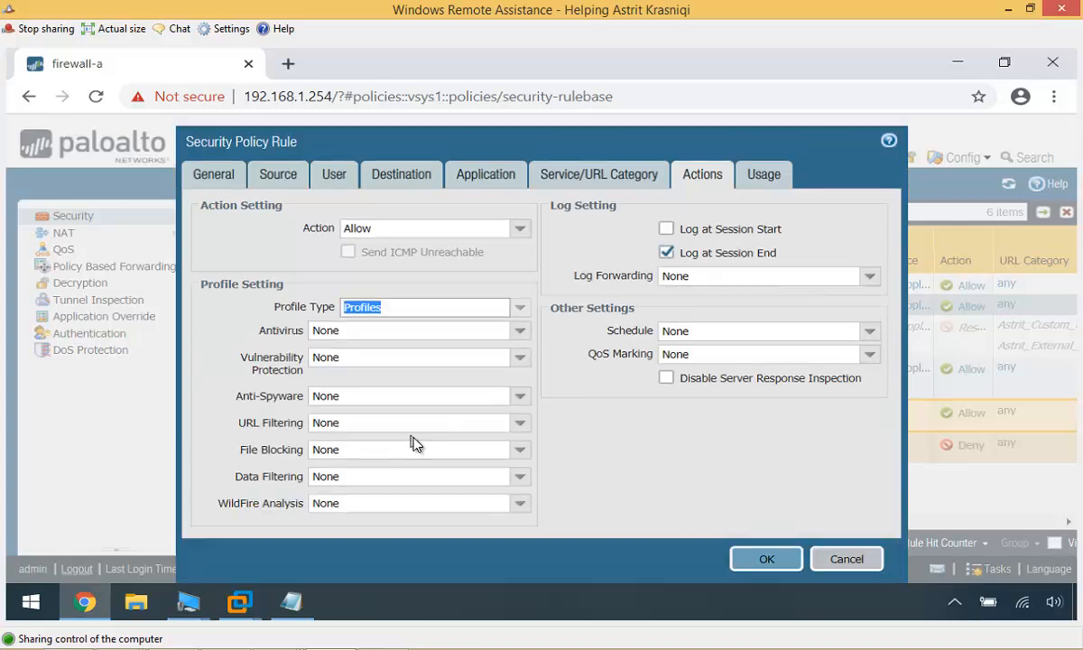
click(520, 424)
click(520, 428)
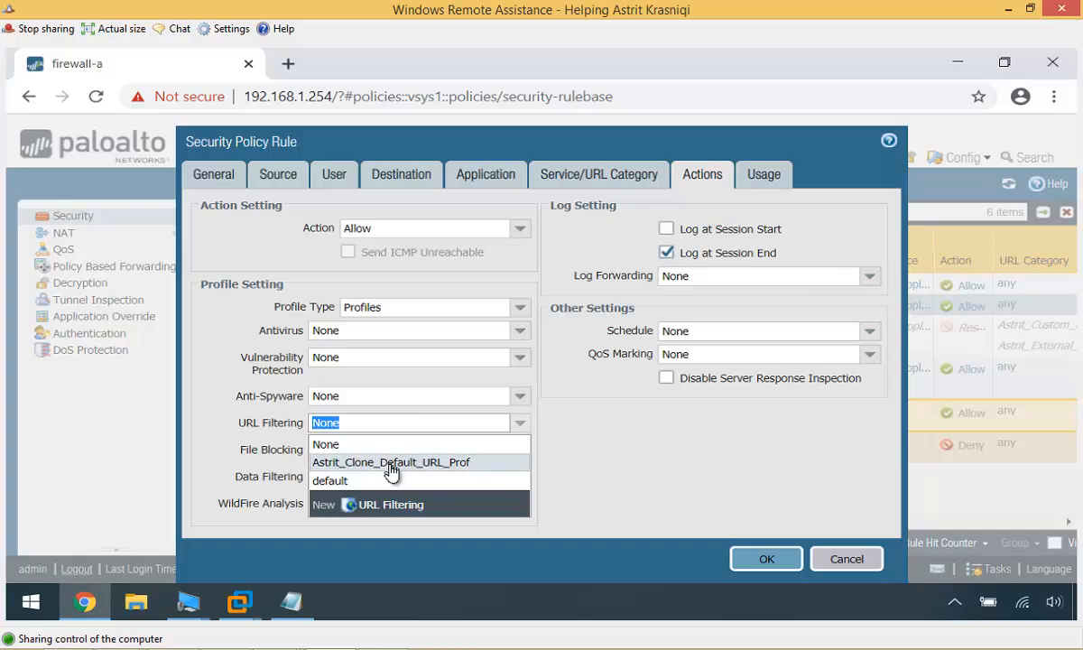
click(416, 466)
click(702, 485)
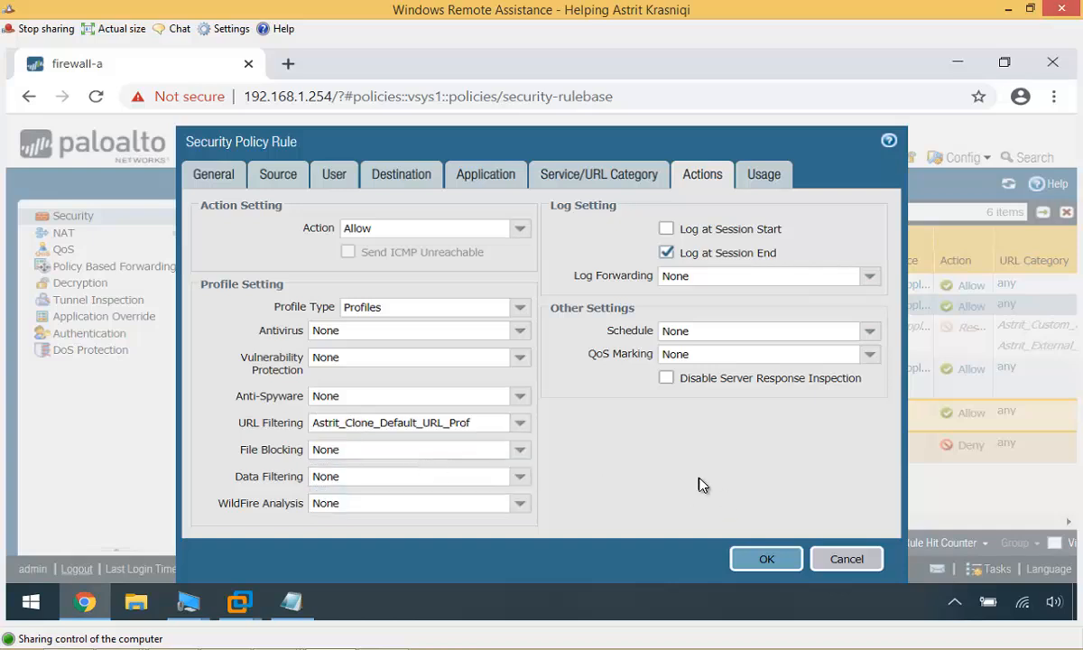
click(756, 558)
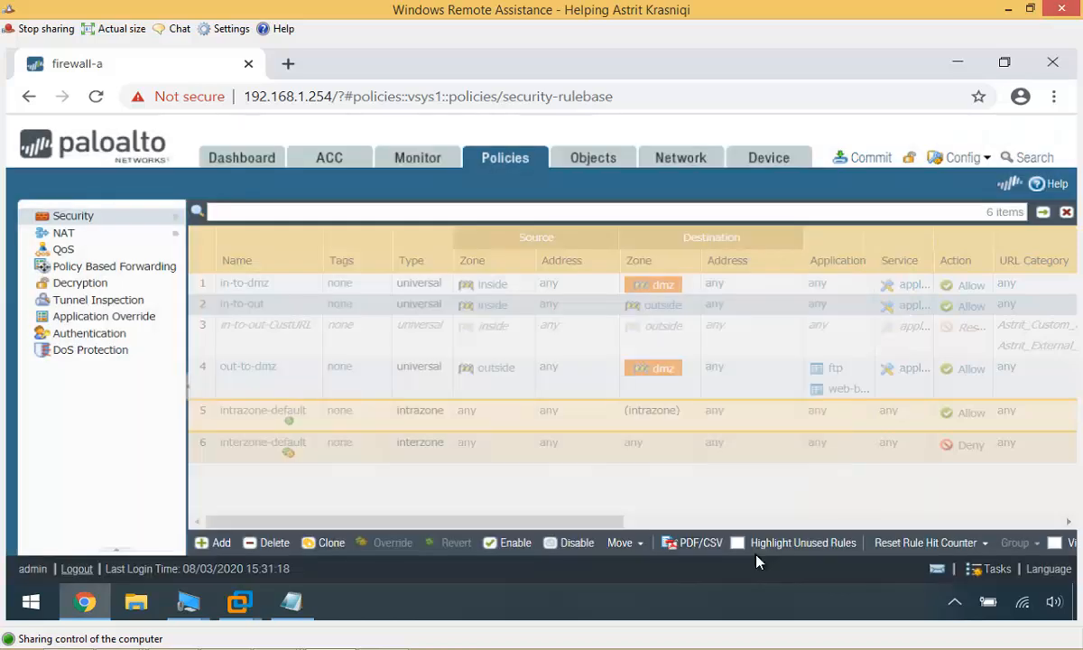
- Commit all configuration changes and check the profile assigned to the in-to-out rule
click(859, 168)
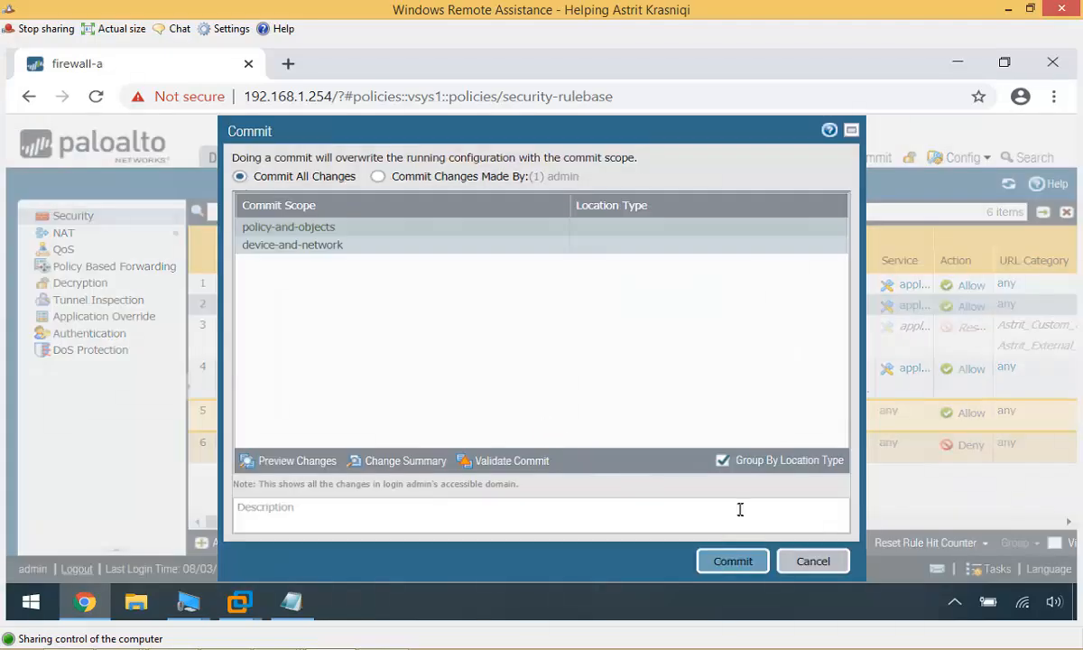
click(729, 561)
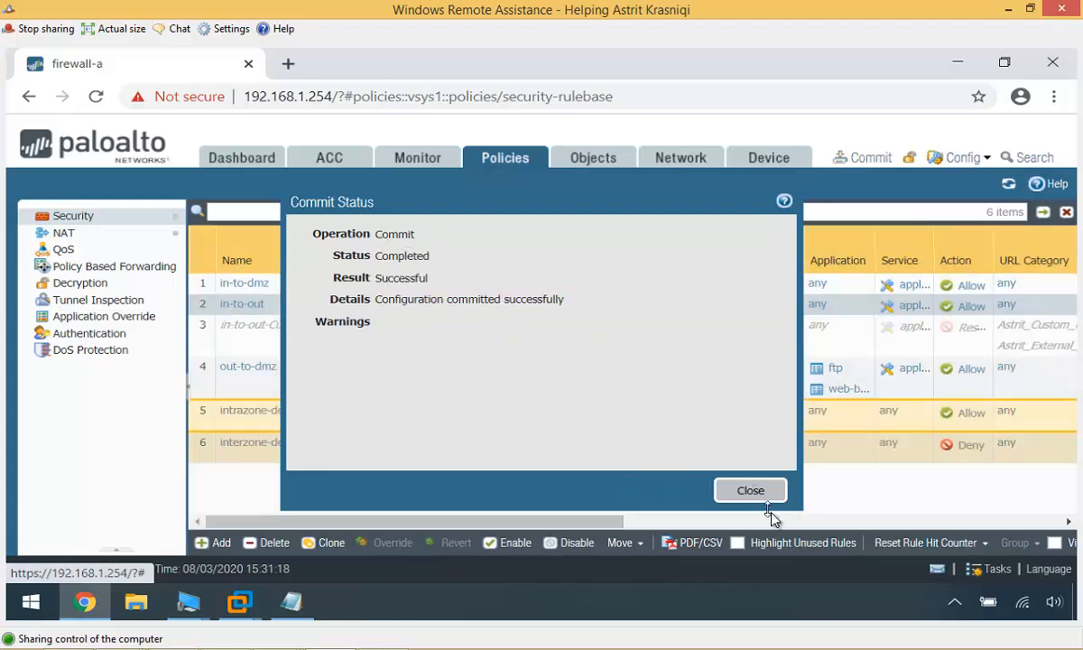
click(749, 490)
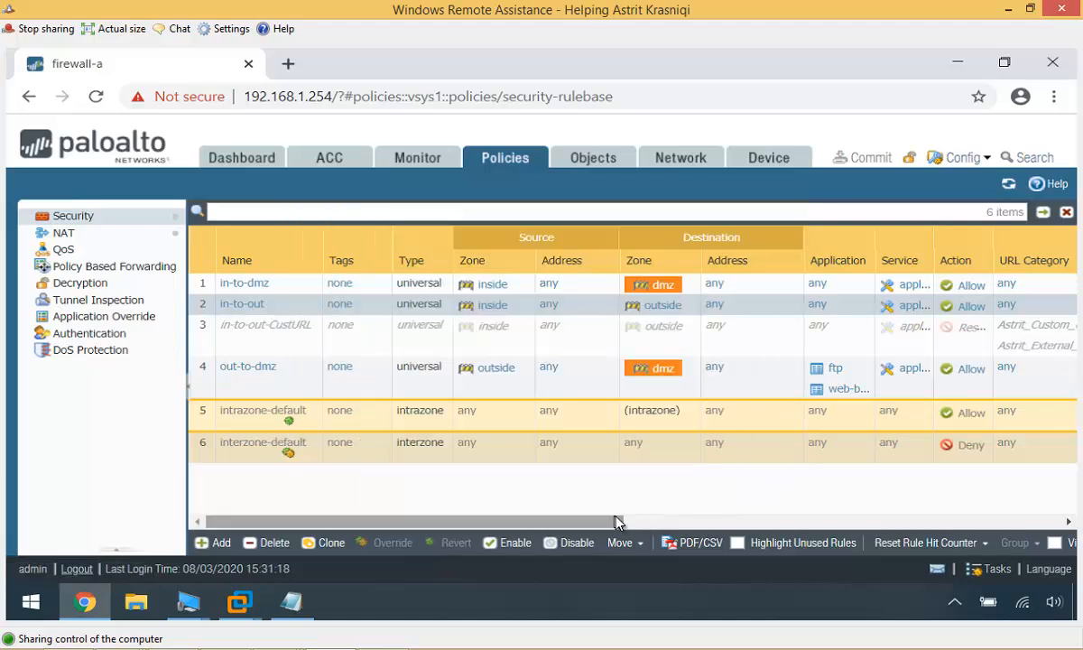
drag(616, 520, 788, 504)
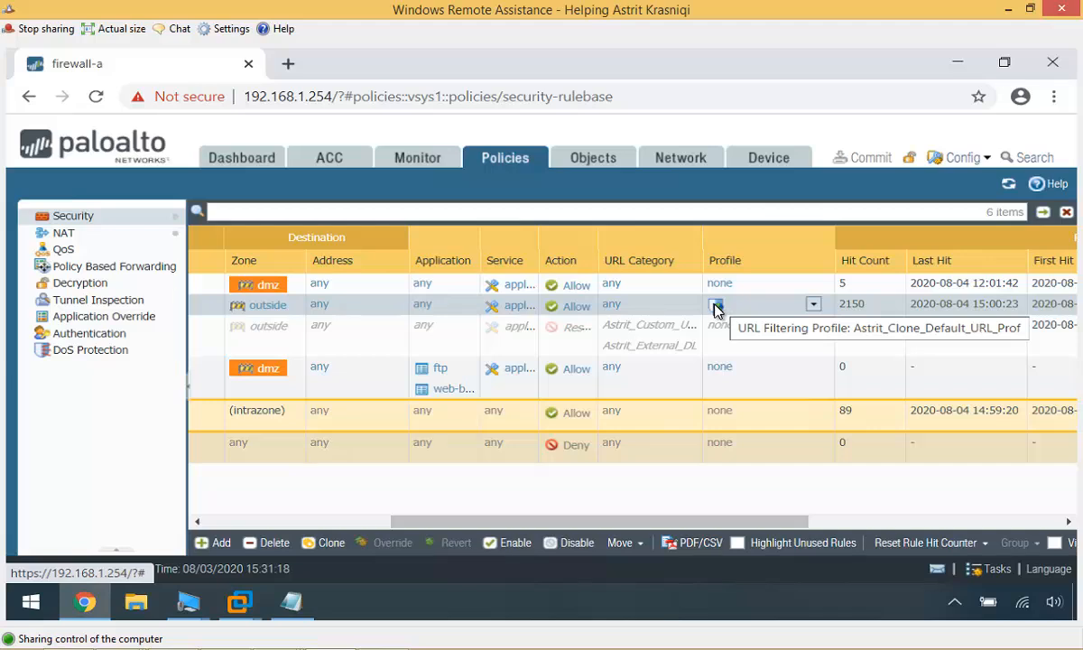
- Review the sites listed in the News_Sites file and in block-list.txt on the PA-VM-9.0-PanOS-DMZ machine
click(291, 602)
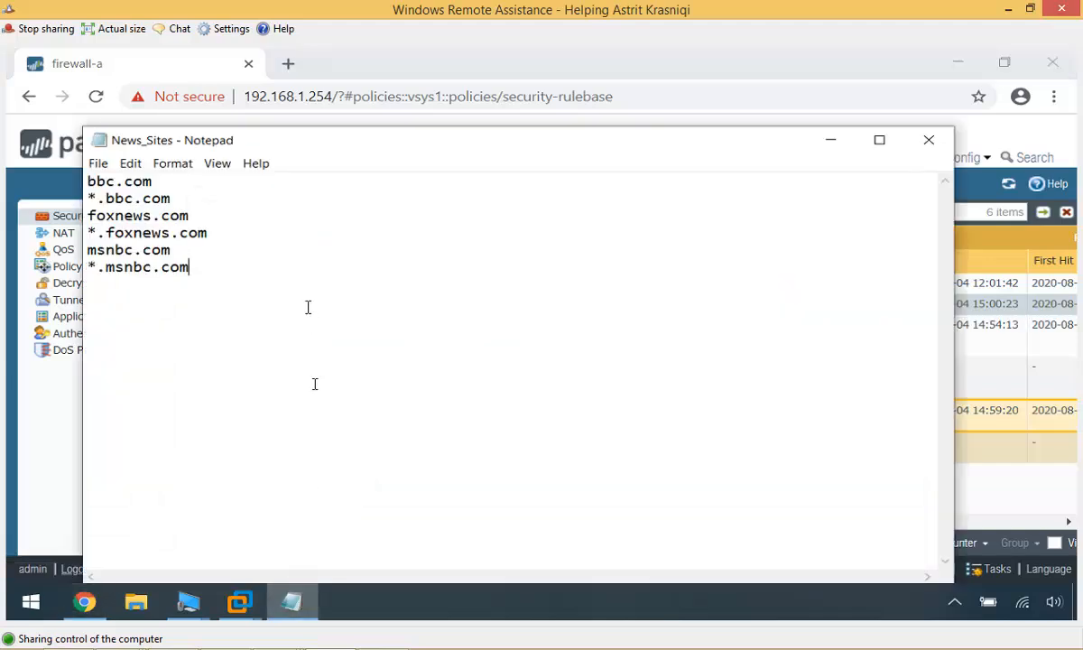
drag(229, 266, 71, 163)
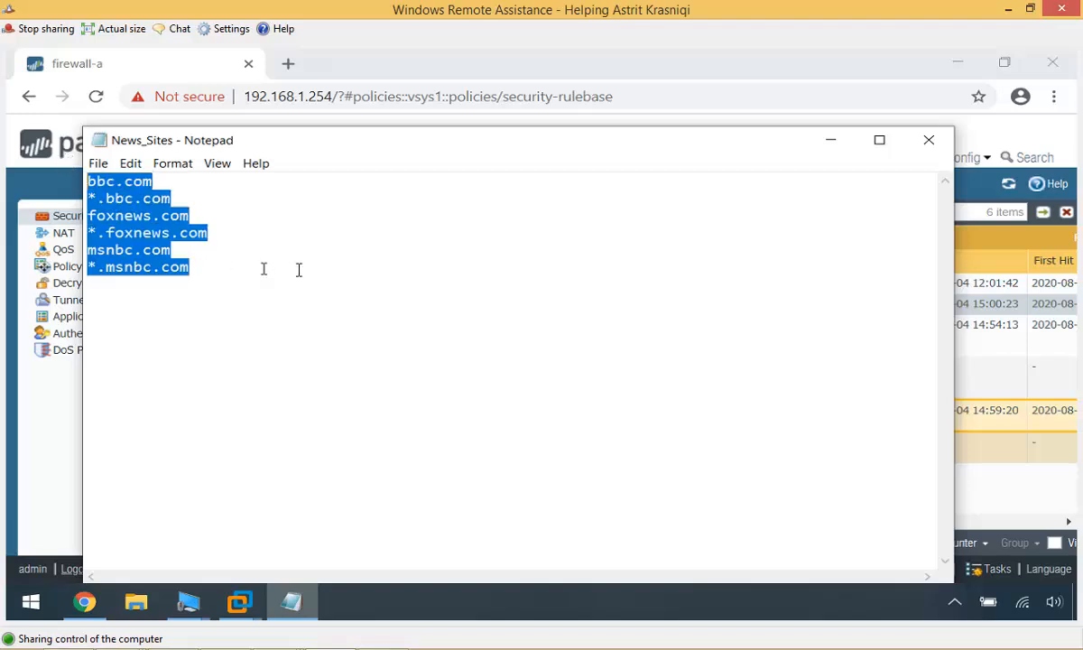
click(236, 604)
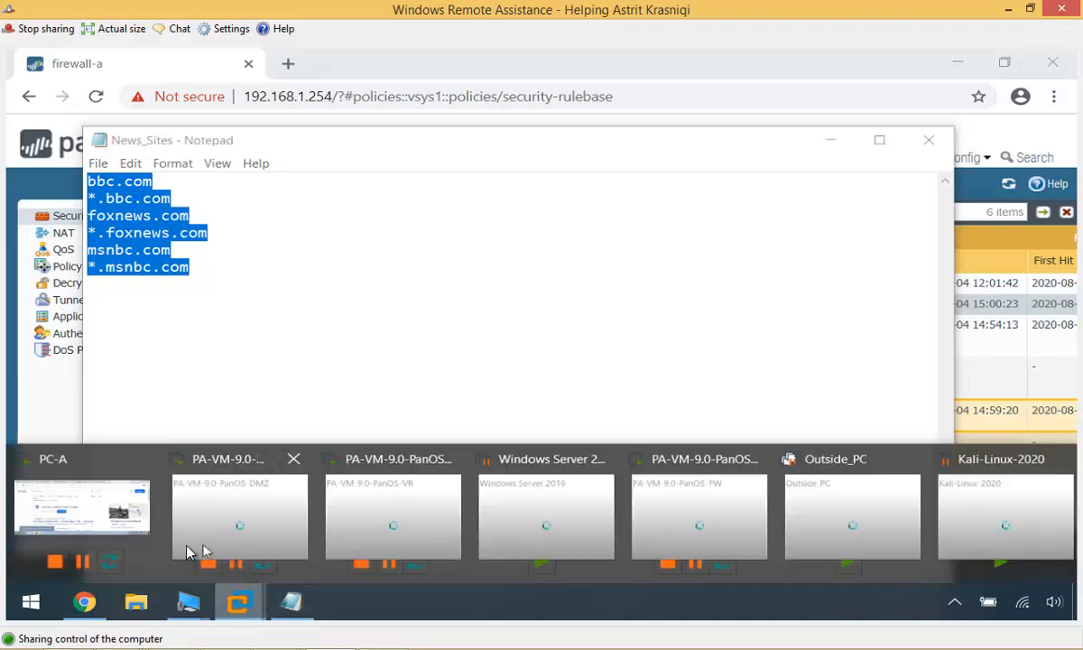
click(203, 536)
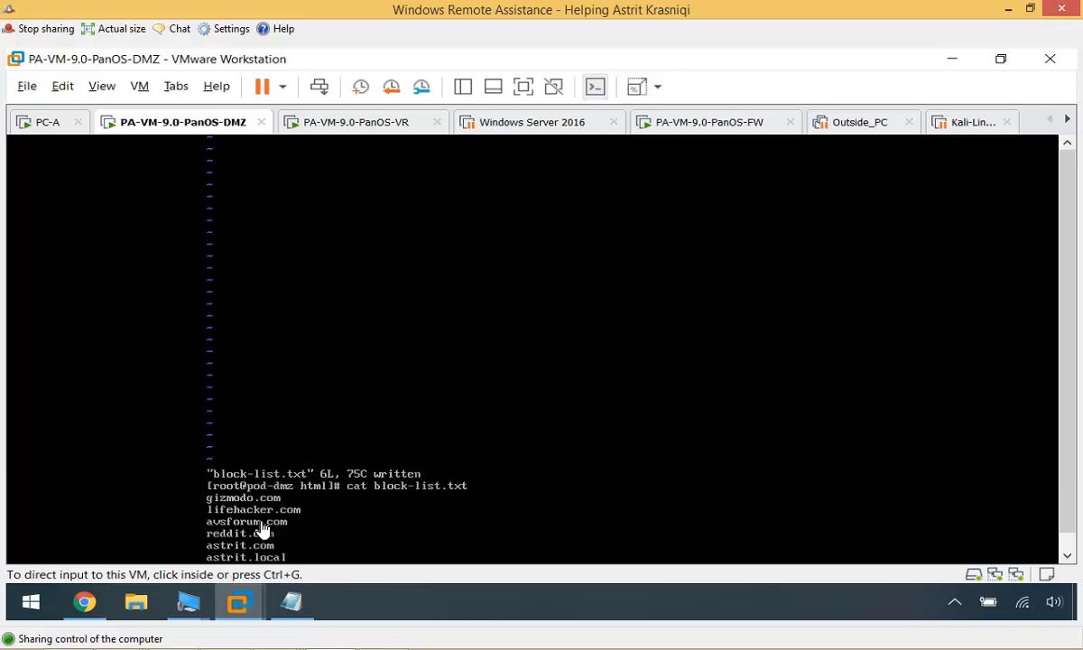
click(91, 609)
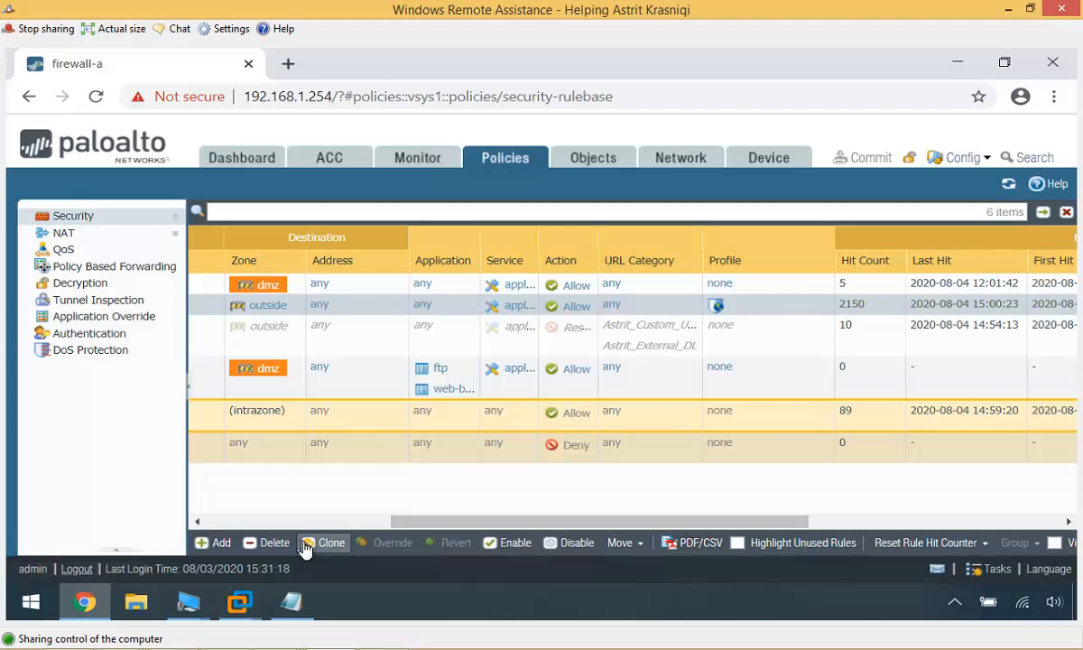
- On the PC-A virtual machine, reload the BBC page and continue past the block page to the site
click(238, 602)
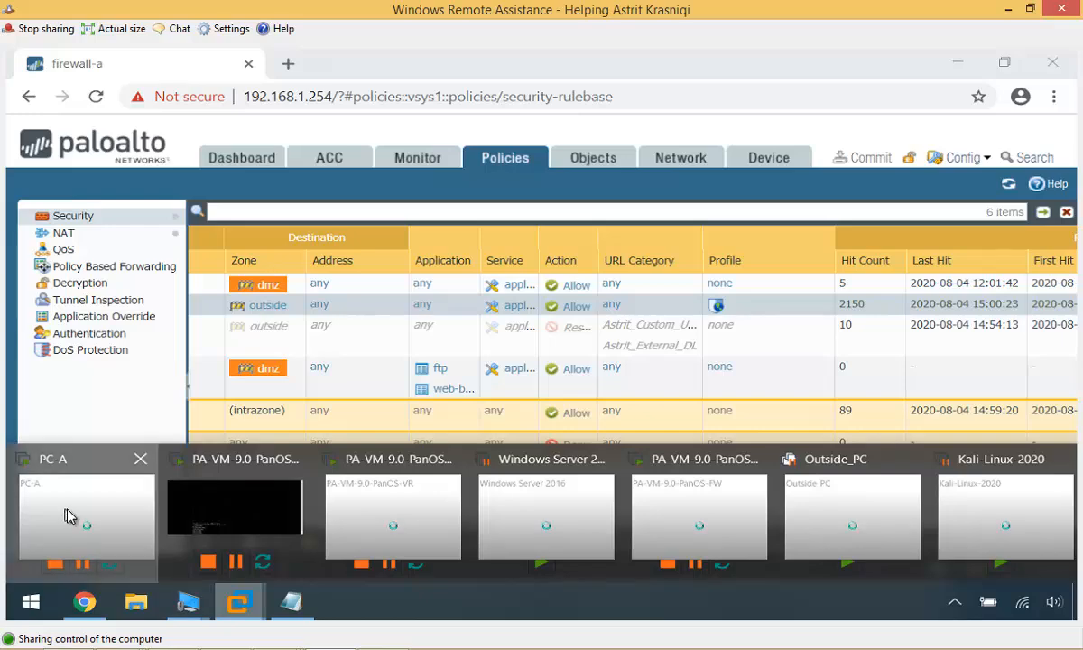
click(65, 515)
click(78, 173)
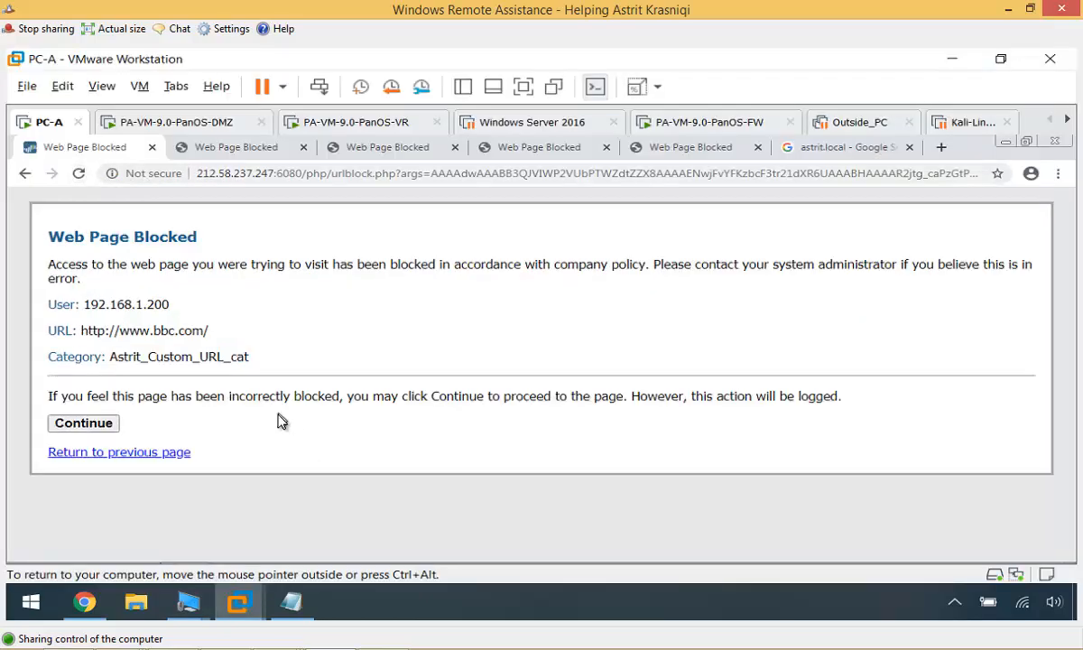
click(84, 425)
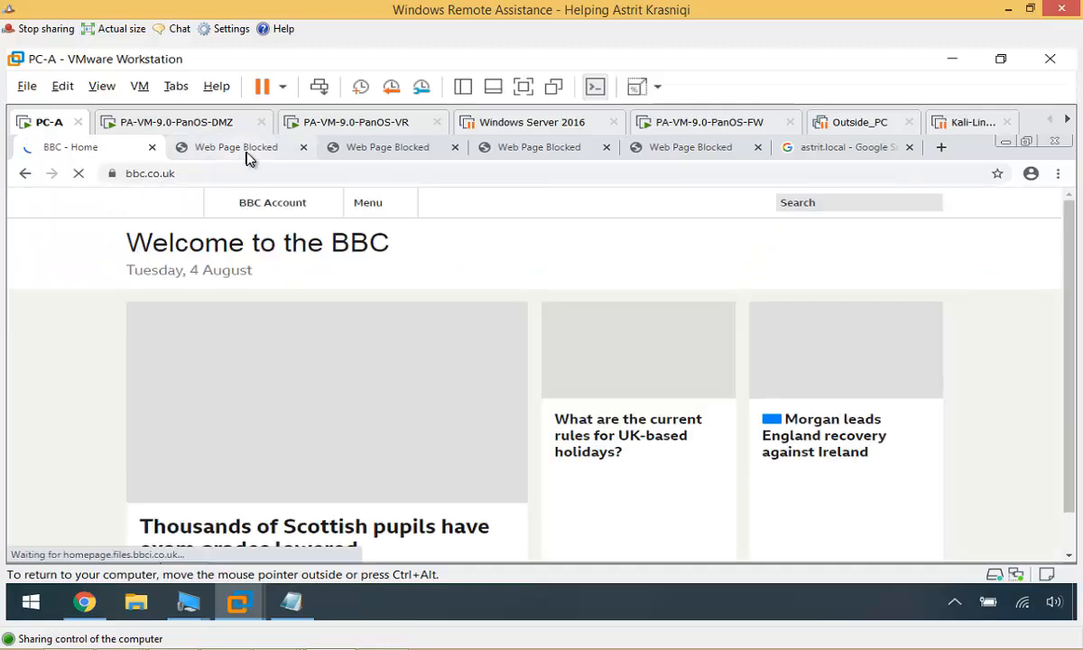
- Reload the blocked foxnews.com and msnbc.com pages and continue past their block pages to the sites
click(247, 153)
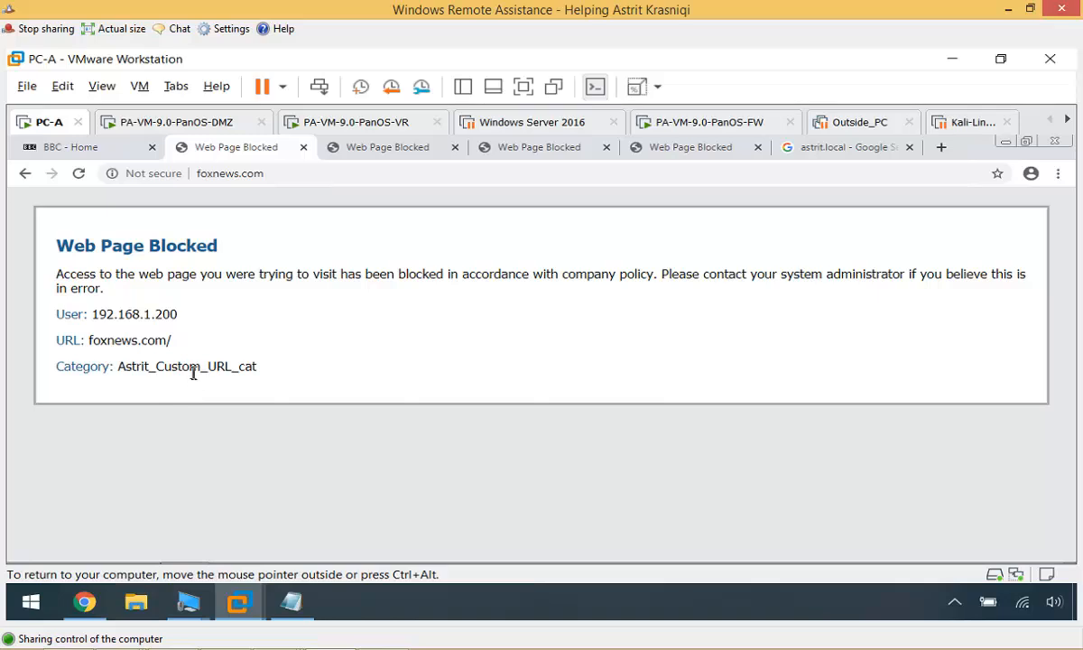
click(78, 173)
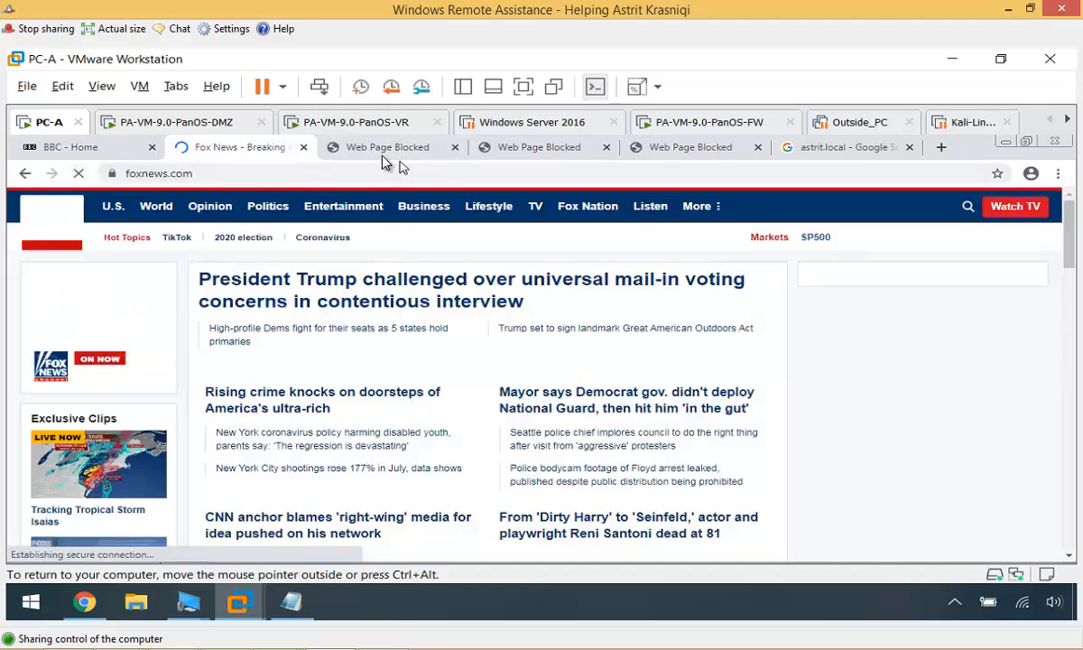
click(377, 148)
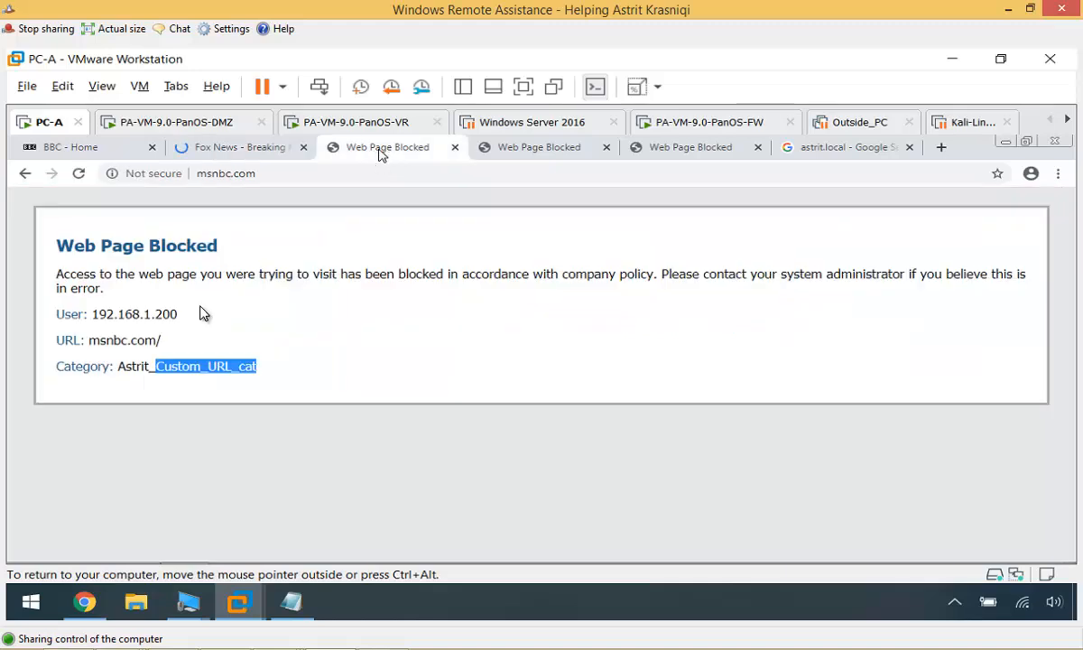
click(158, 406)
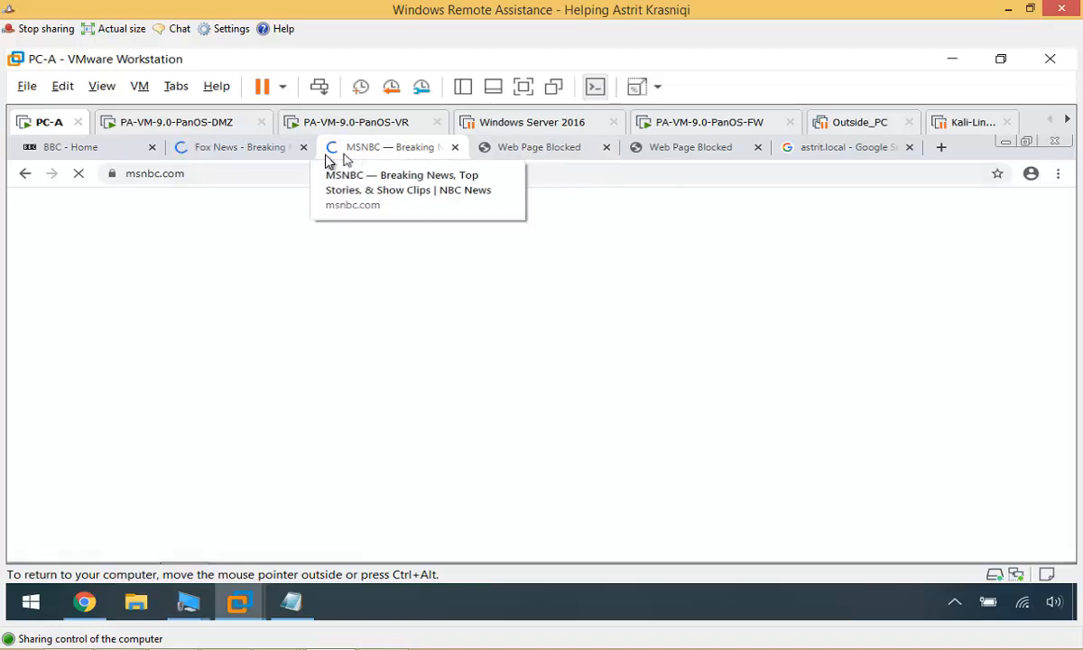
click(242, 151)
click(389, 152)
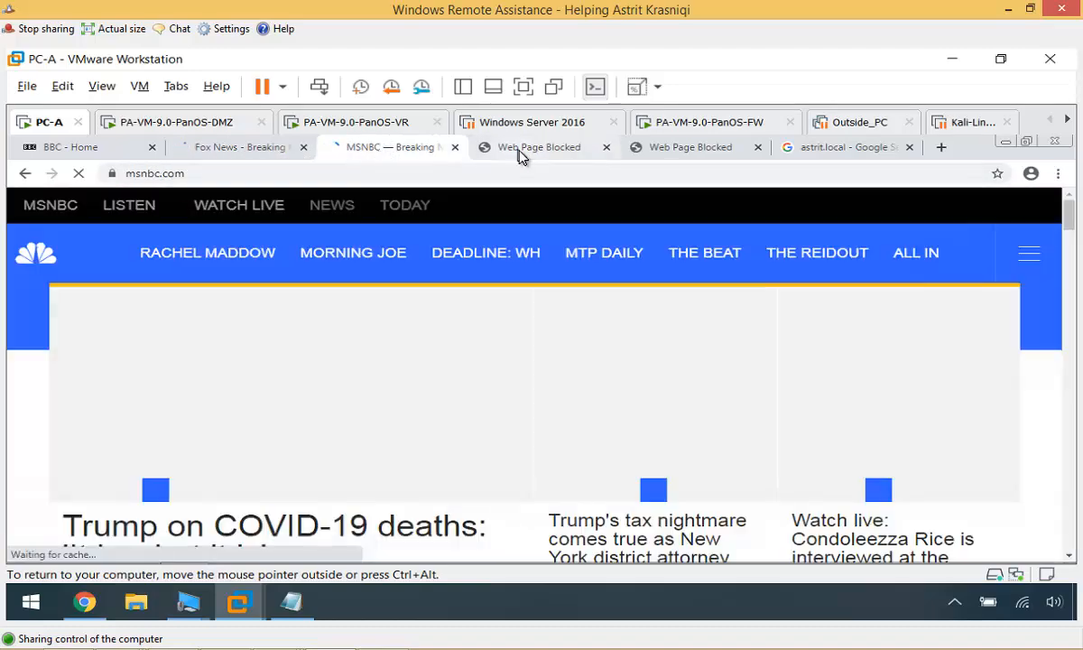
- Reload the blocked avsforum.com page and proceed past the certificate warning to its override page
click(523, 149)
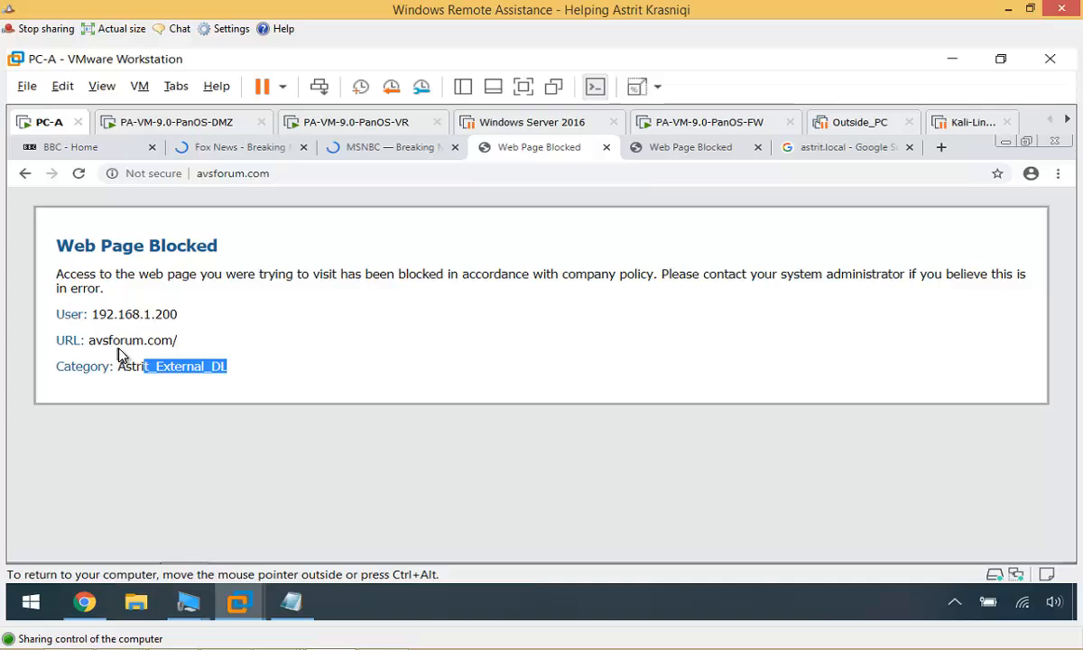
click(80, 175)
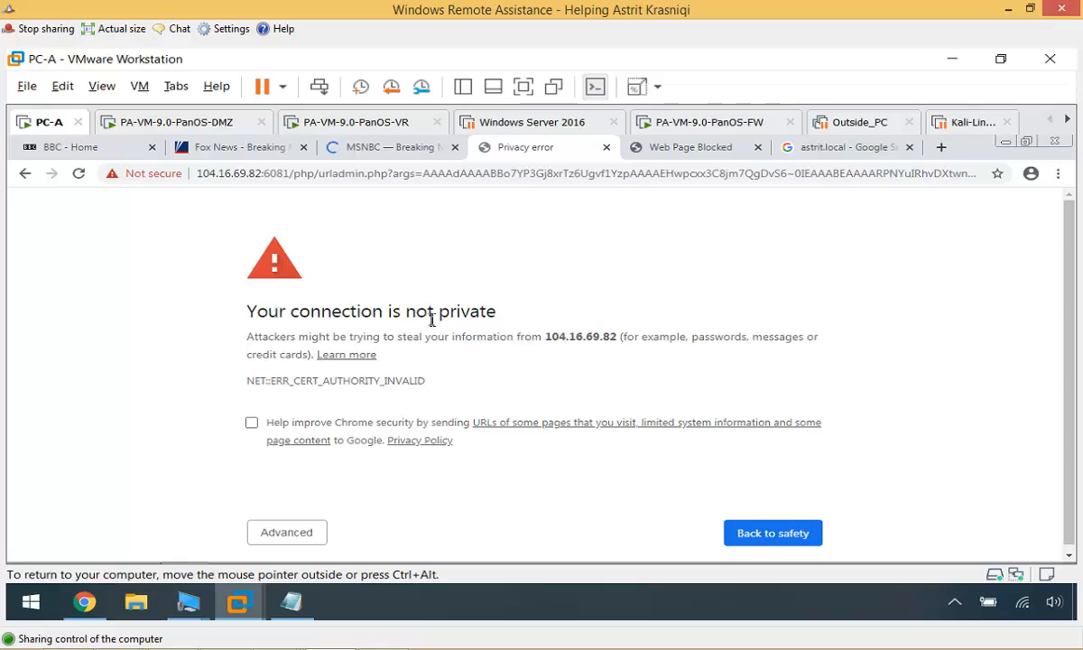
click(305, 536)
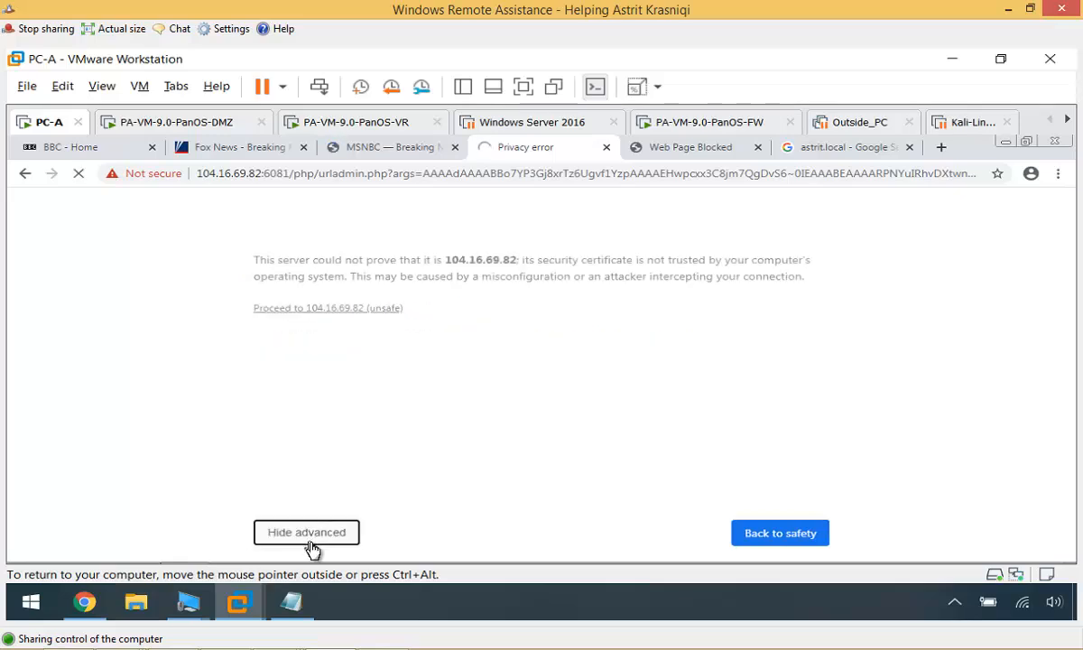
click(313, 309)
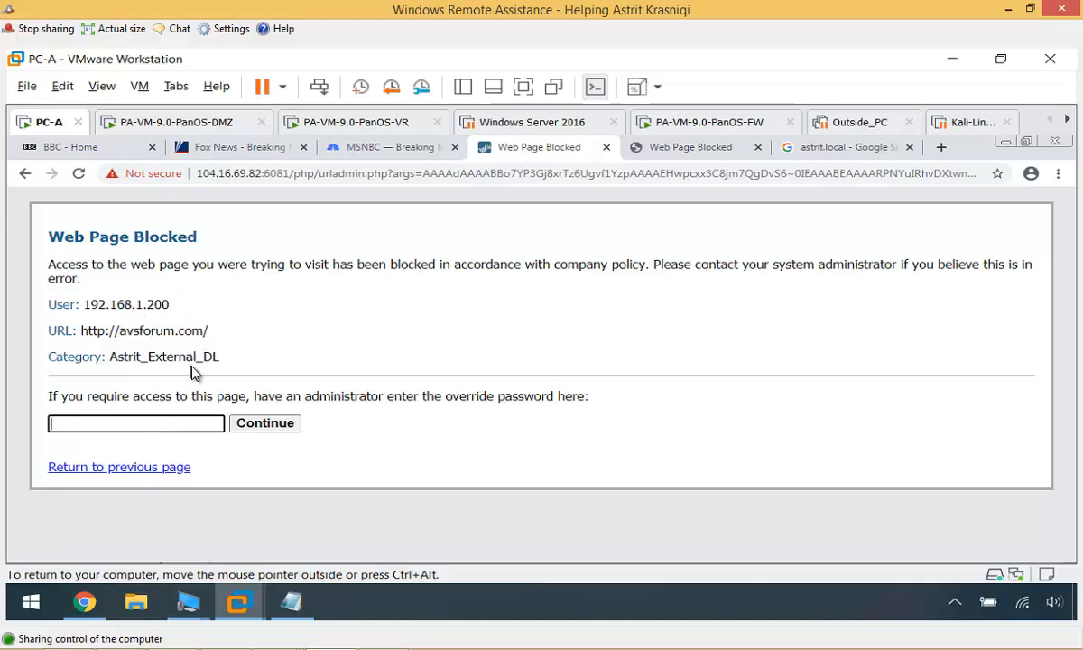
- Enter the override password to continue to avsforum.com, and reload the blocked lifehacker.com page
text(••)
key(BackSpace)
key(BackSpace)
text(••••••••)
click(289, 423)
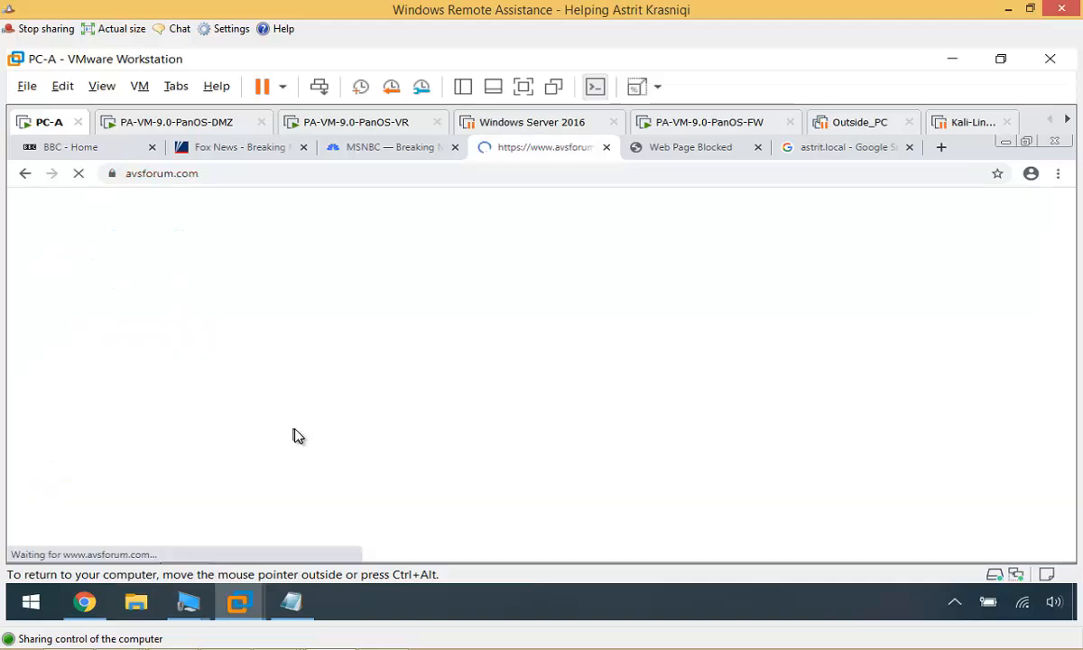
click(708, 156)
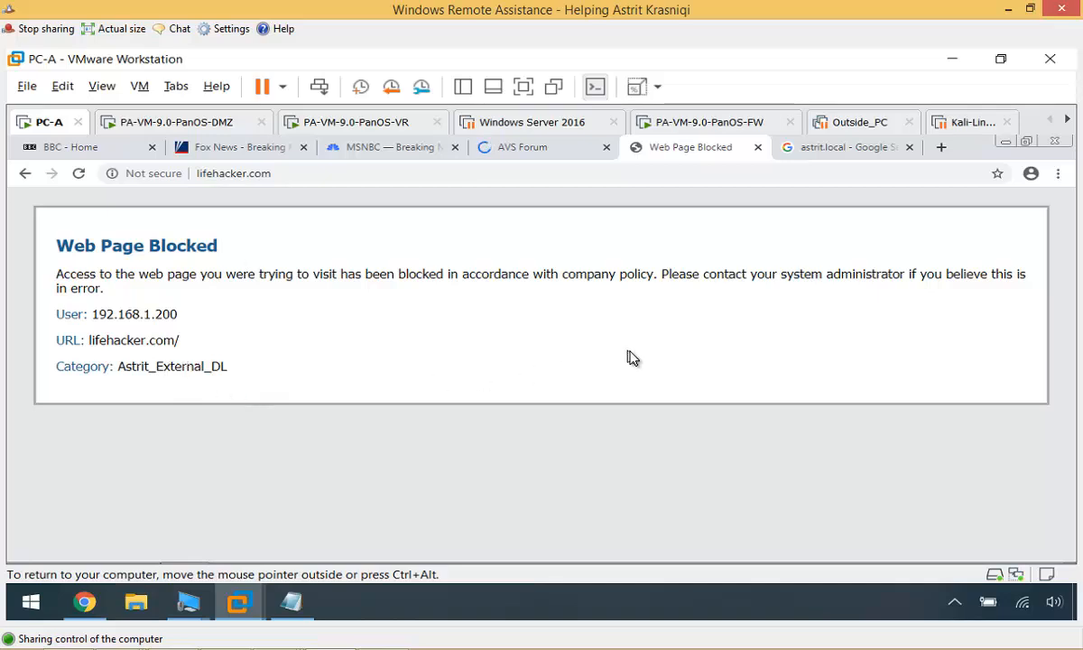
click(74, 175)
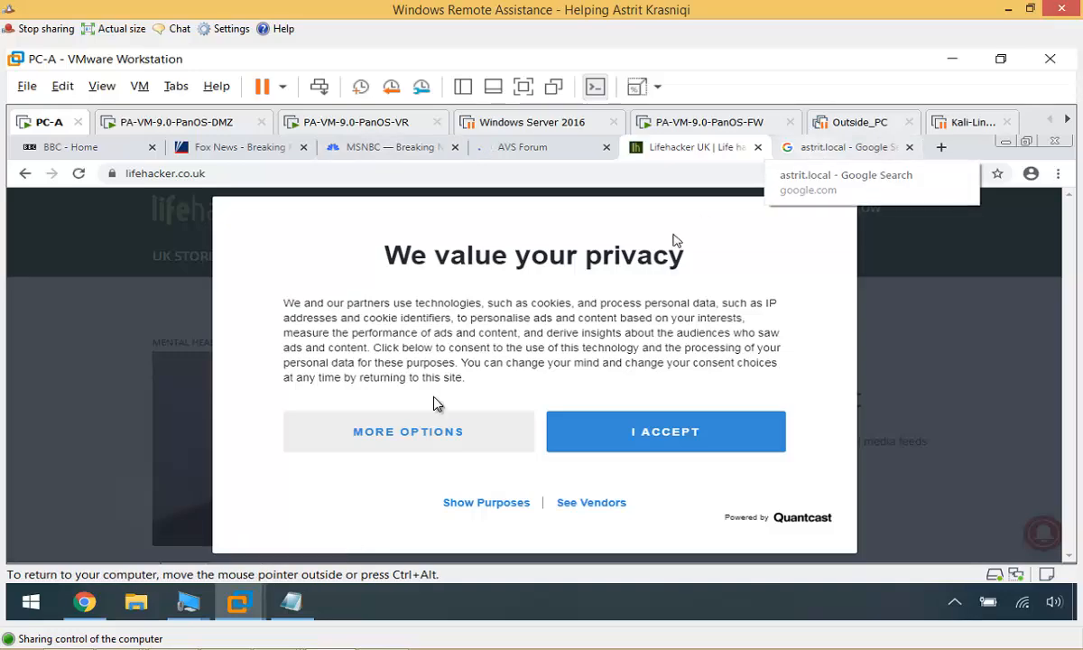
- In the firewall web interface, review the URL Filtering log for the actions recorded for the tested sites
click(83, 603)
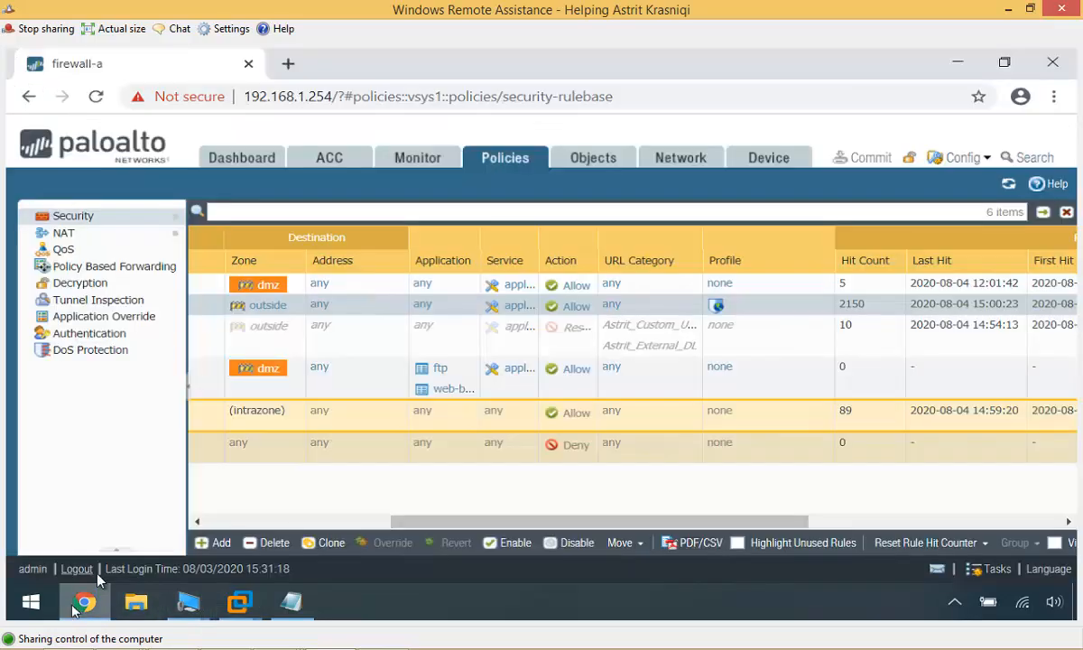
click(418, 160)
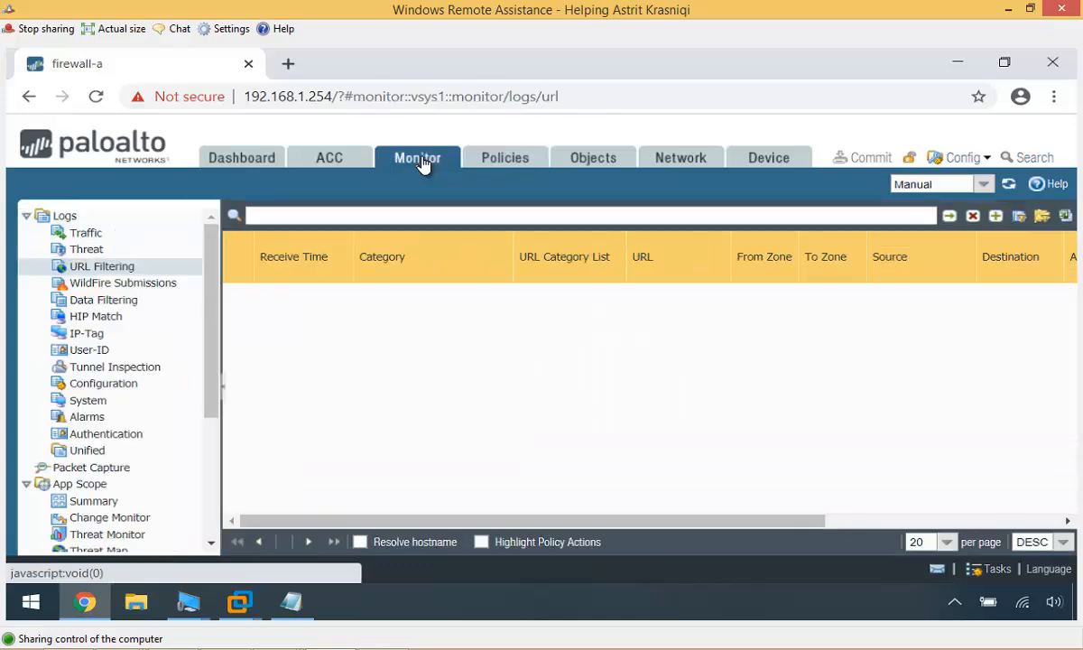
click(103, 269)
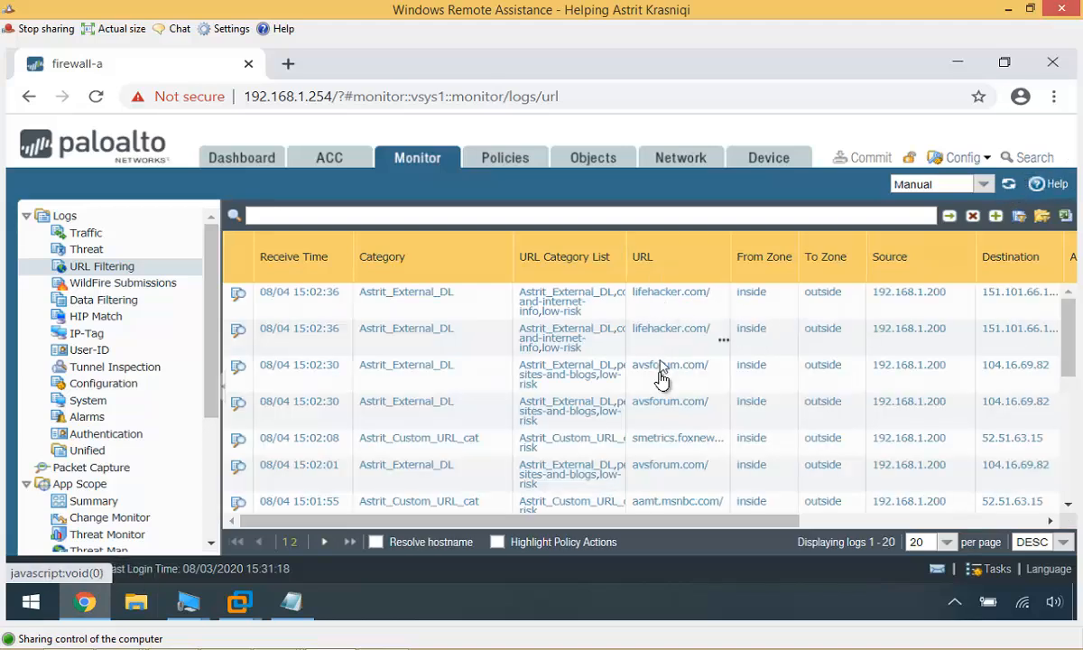
drag(679, 521, 956, 510)
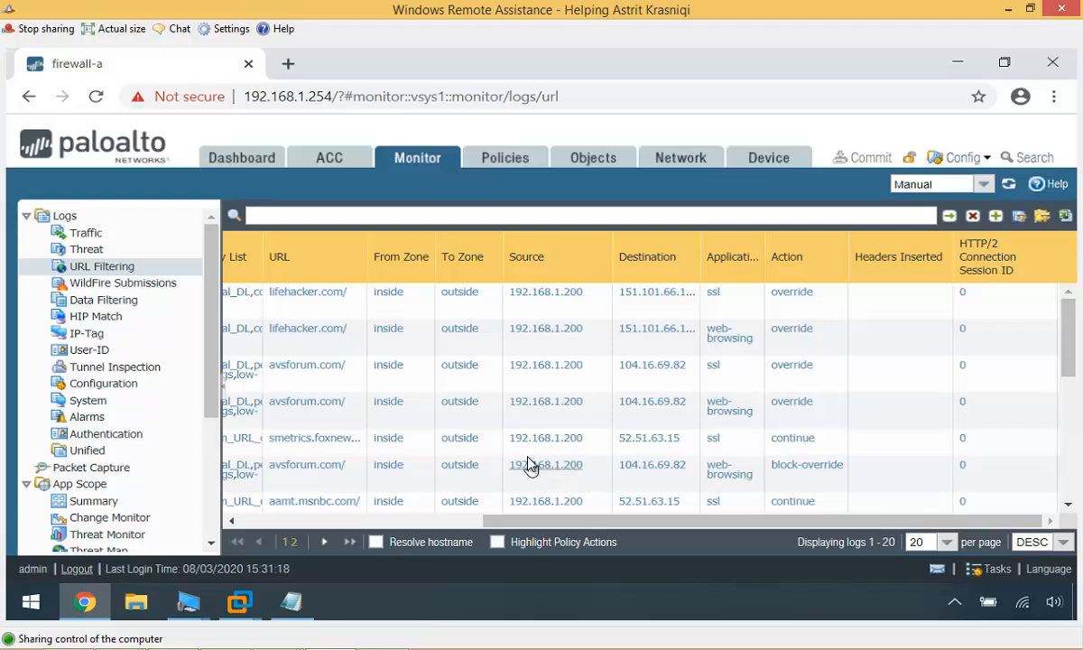
scroll(528, 460, down, 2)
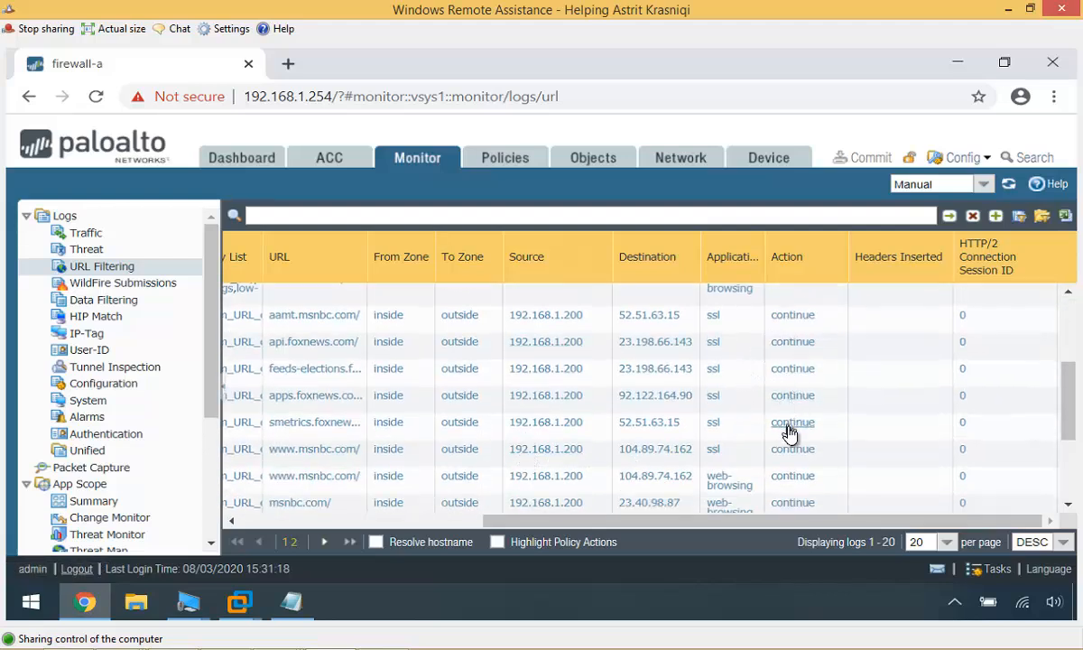
scroll(790, 442, down, 2)
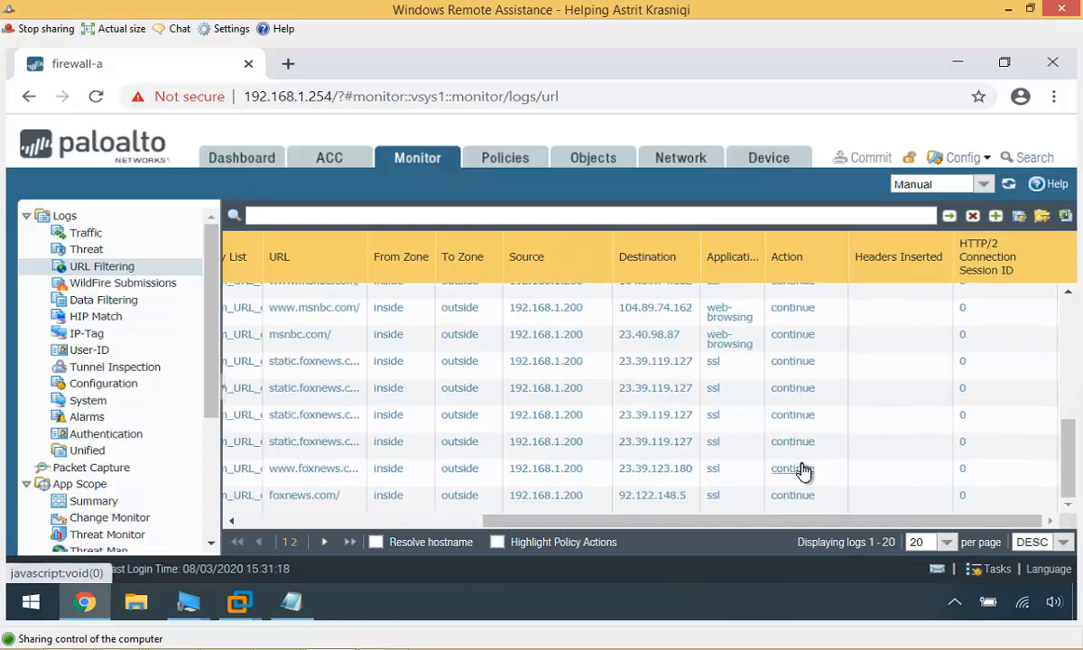
scroll(792, 462, up, 4)
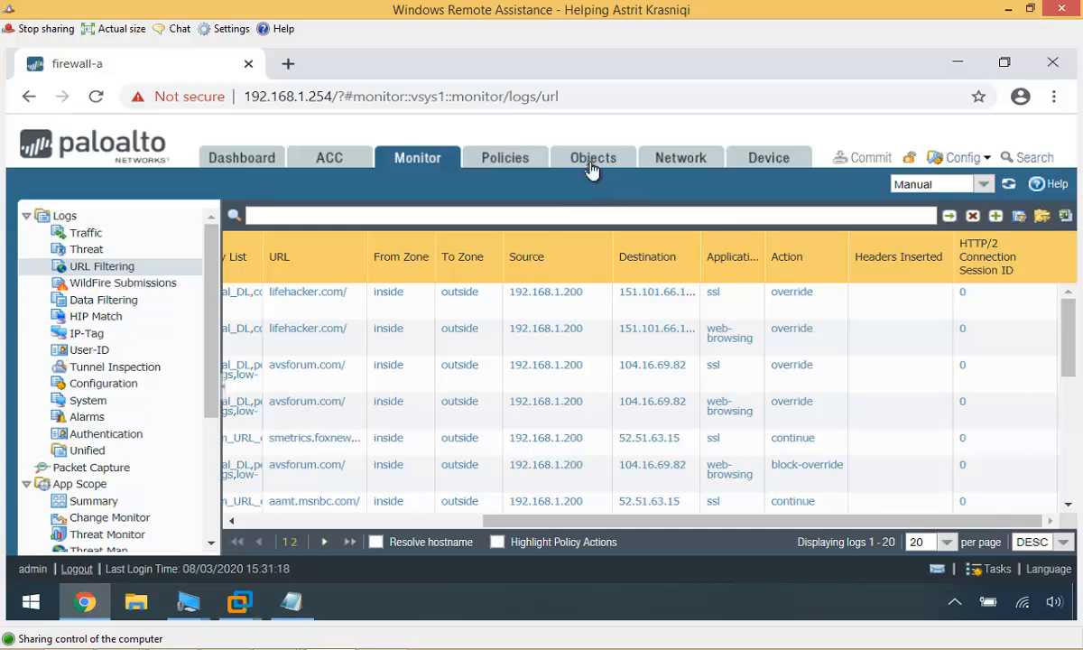
click(591, 162)
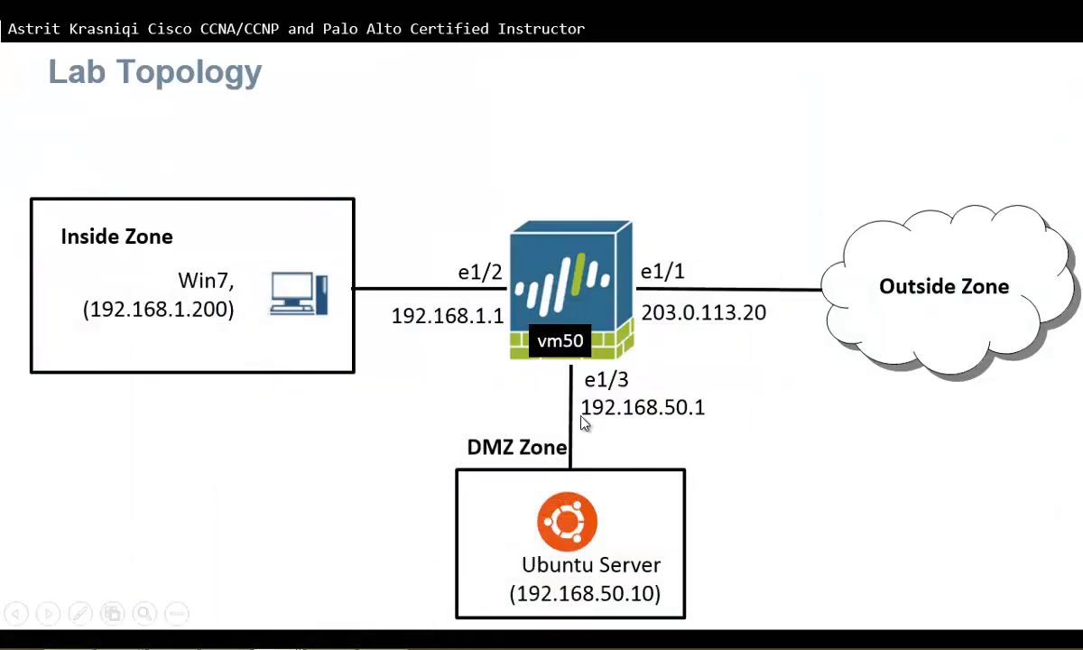
click(582, 417)
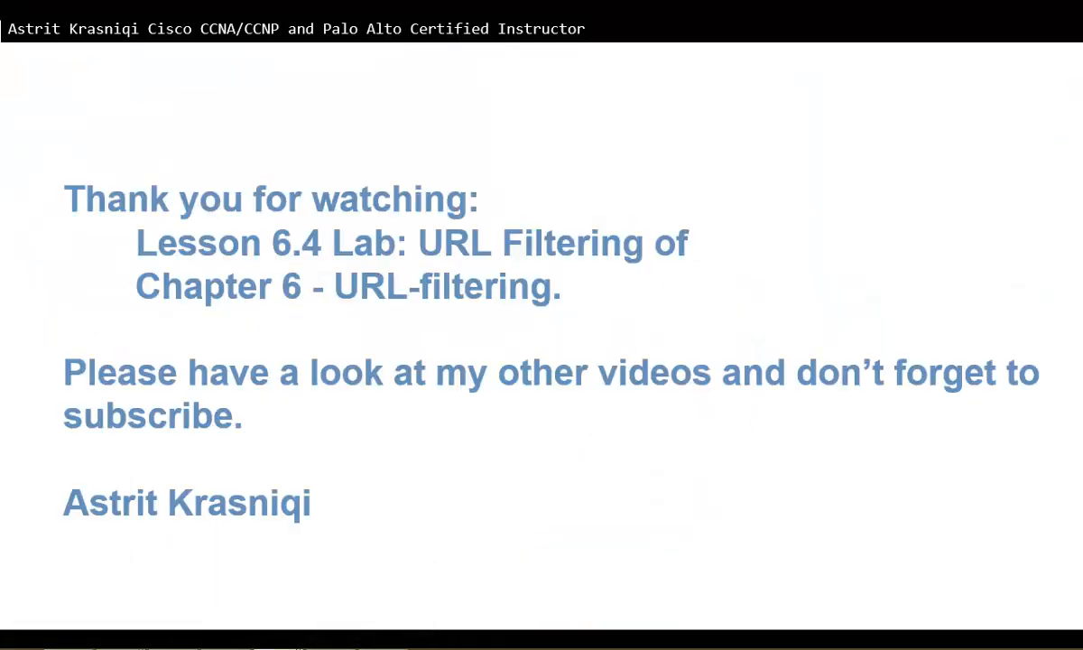